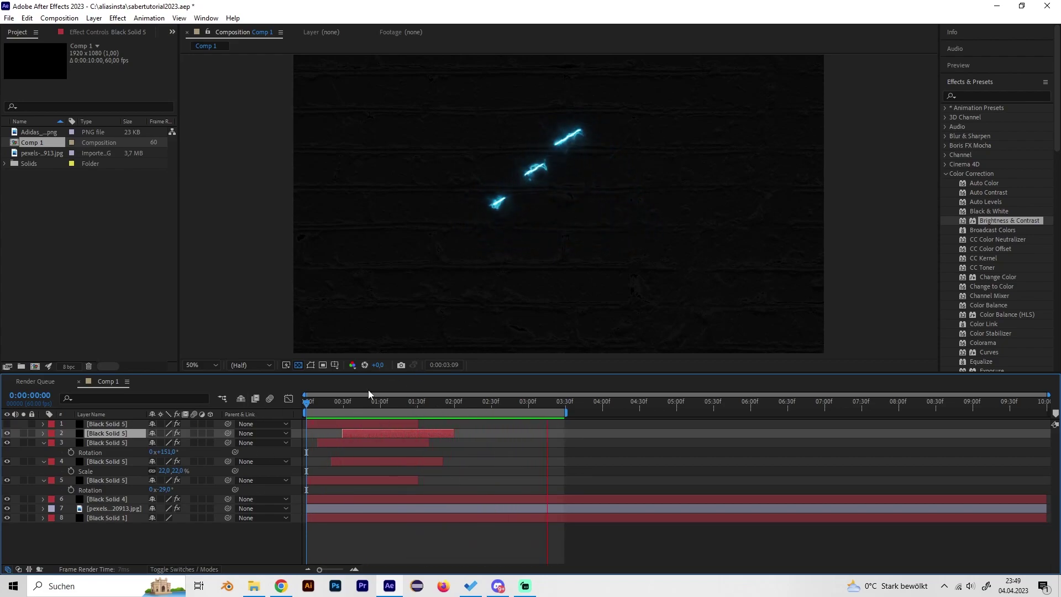
# Preview the existing electric logo animation across the first second of the timeline, including a close-up of the glow
pyautogui.moveTo(328, 405)
pyautogui.mouseDown()
pyautogui.moveTo(352, 403)
pyautogui.moveTo(337, 410)
pyautogui.mouseUp()
pyautogui.scroll(2, 553, 188)
pyautogui.click(968, 96)
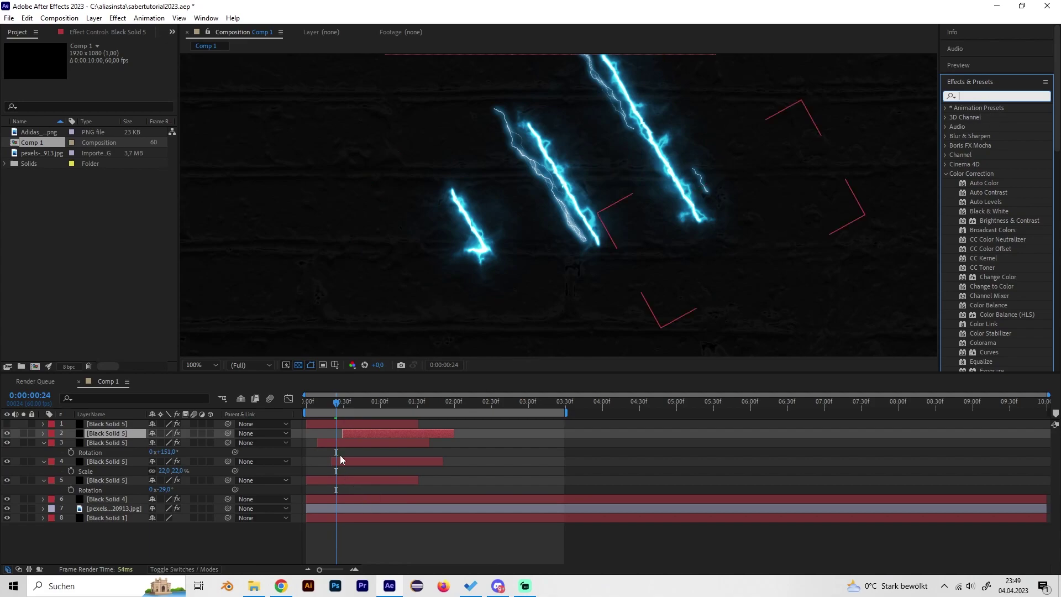
pyautogui.click(347, 402)
pyautogui.scroll(-2, 502, 250)
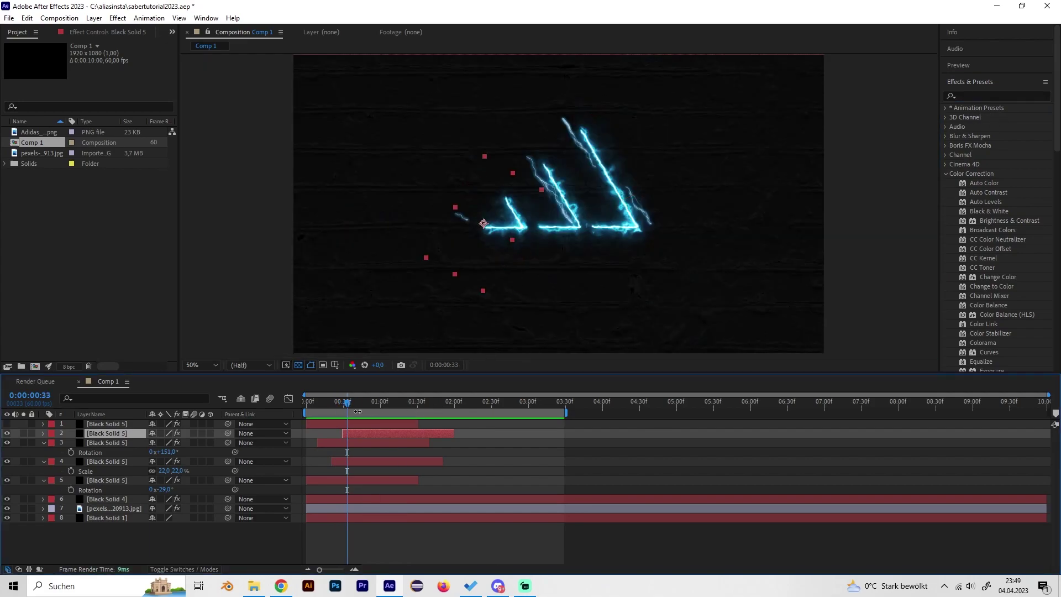
pyautogui.moveTo(356, 407)
pyautogui.mouseDown()
pyautogui.moveTo(291, 403)
pyautogui.moveTo(381, 403)
pyautogui.mouseUp()
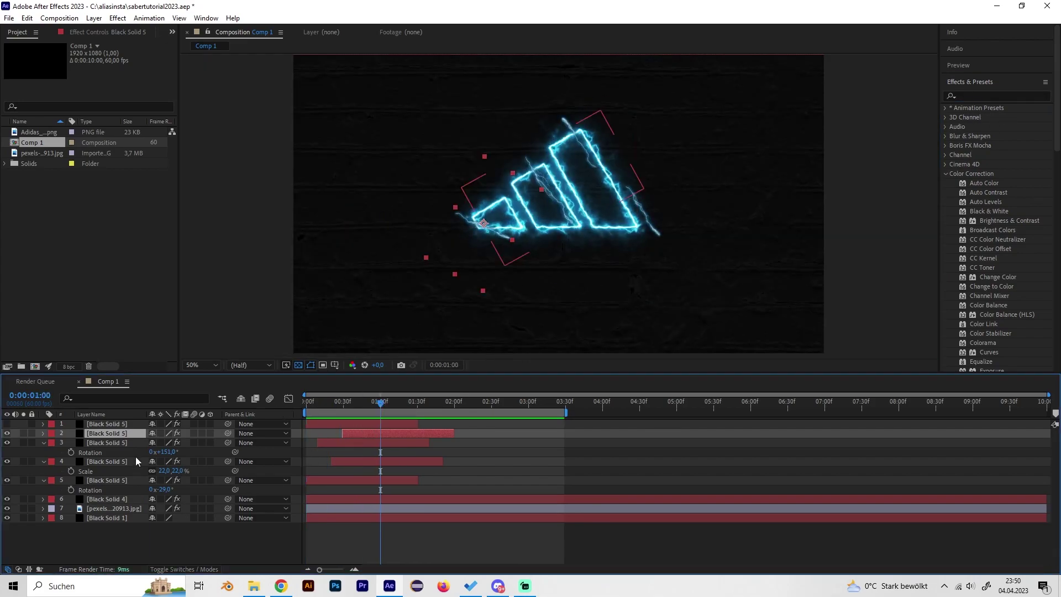
# Delete the six black solid layers above the pexels background image from Comp 1
pyautogui.click(121, 423)
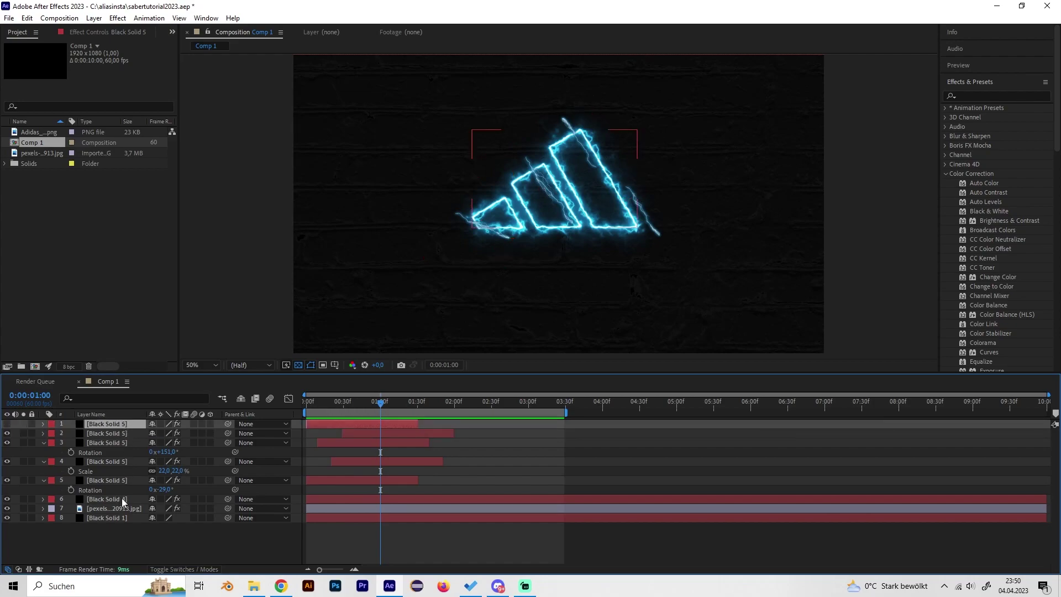
pyautogui.keyDown('shift'); pyautogui.click(121, 498); pyautogui.keyUp('shift')
pyautogui.press('Delete')
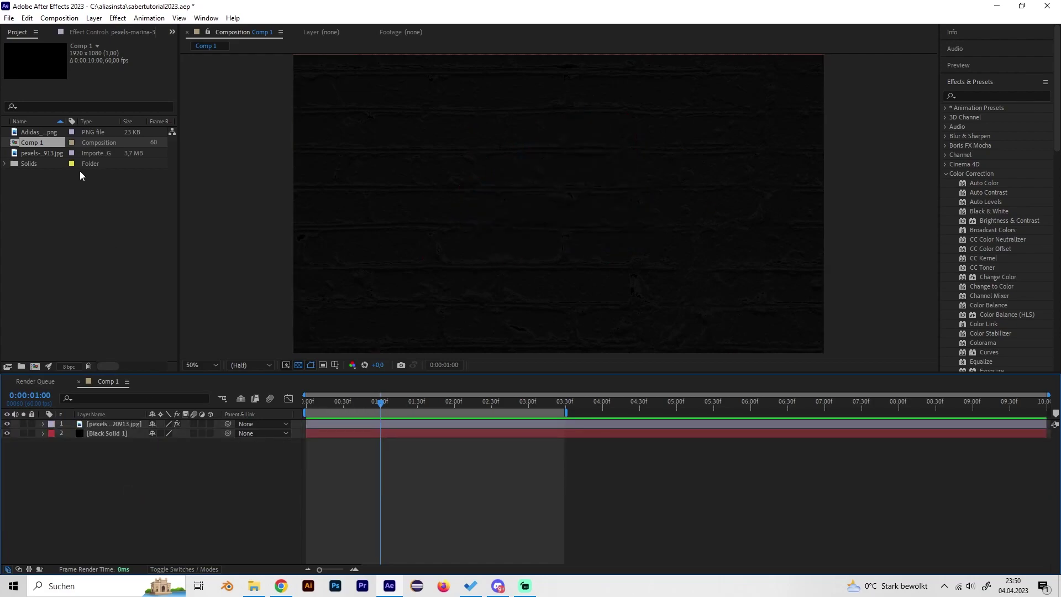
# Add Adidas_logo.png as the uppermost layer of Comp 1 and hide the pexels image and Black Solid 1 layers
pyautogui.moveTo(38, 131); pyautogui.dragTo(119, 421)
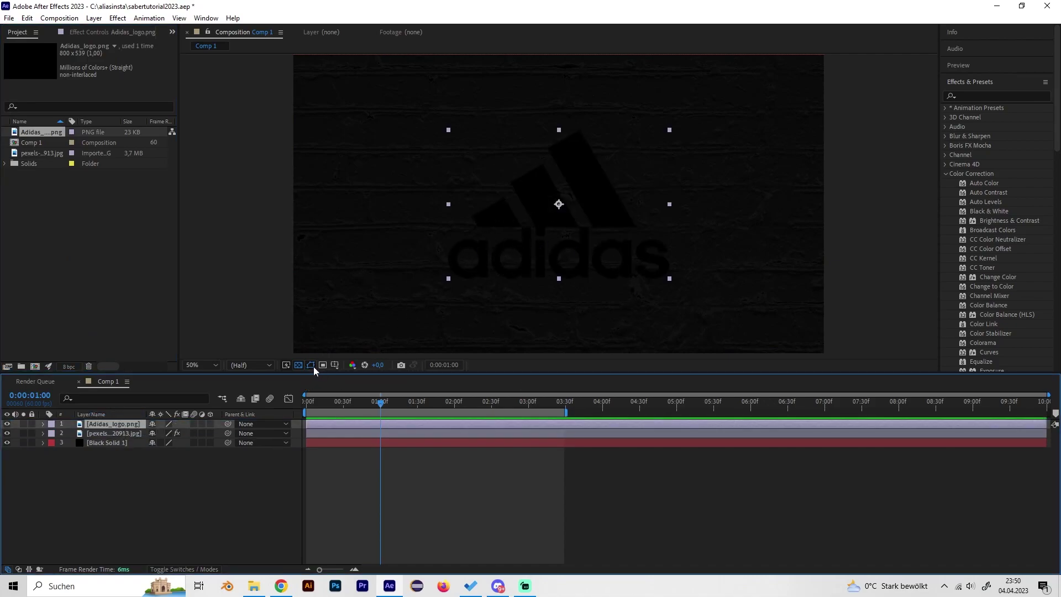
pyautogui.click(7, 433)
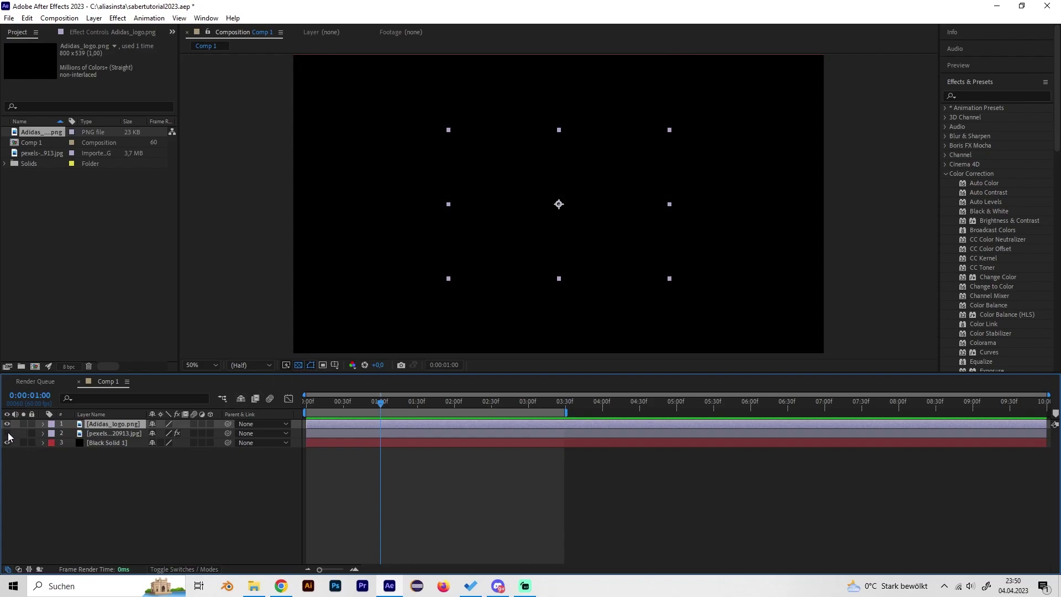
pyautogui.click(7, 443)
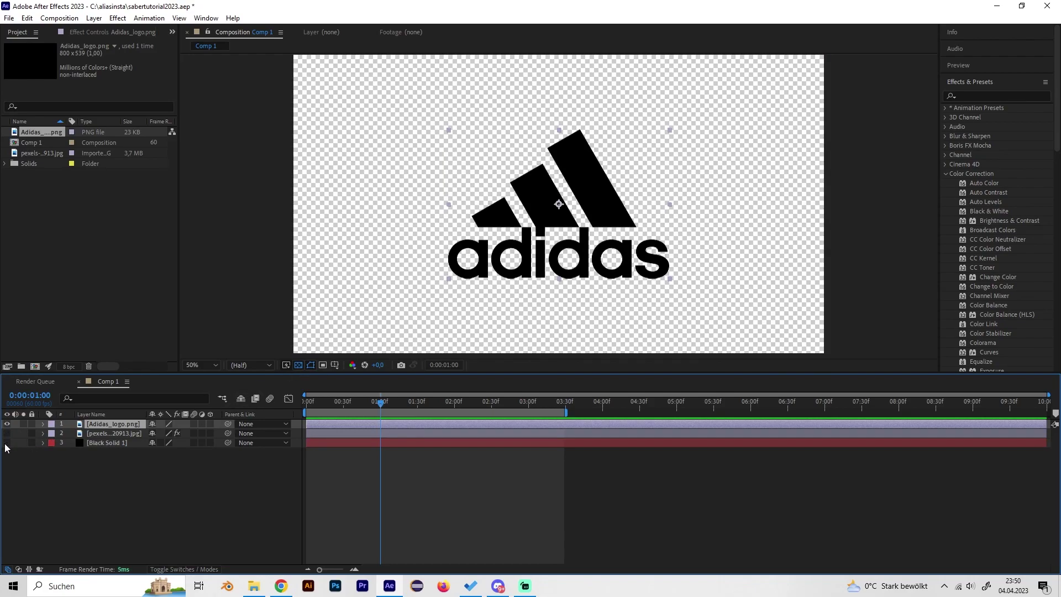
# Create a new black solid layer of 1920 x 1080 px above the logo
pyautogui.rightClick(114, 472)
pyautogui.moveTo(182, 336)
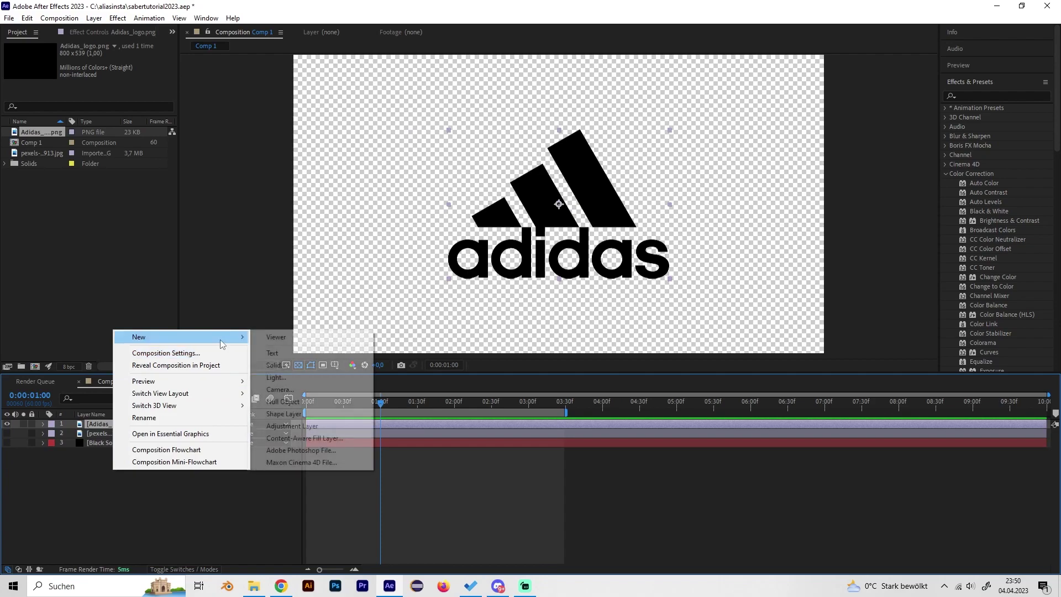
pyautogui.click(319, 365)
pyautogui.click(161, 226)
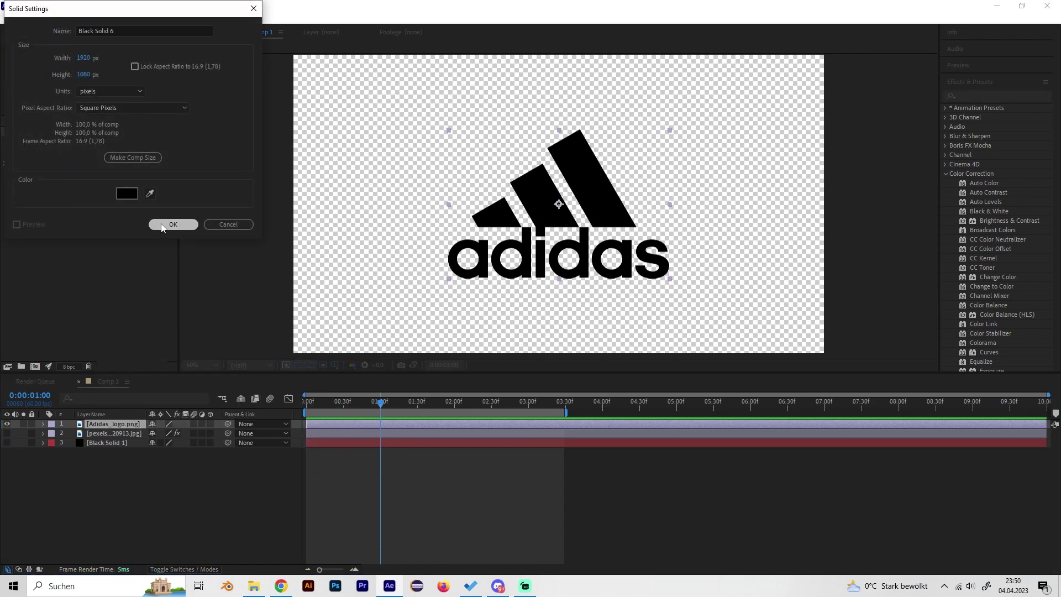
# Set the new black solid's opacity to 10% so the logo can be seen through it
pyautogui.press('t')
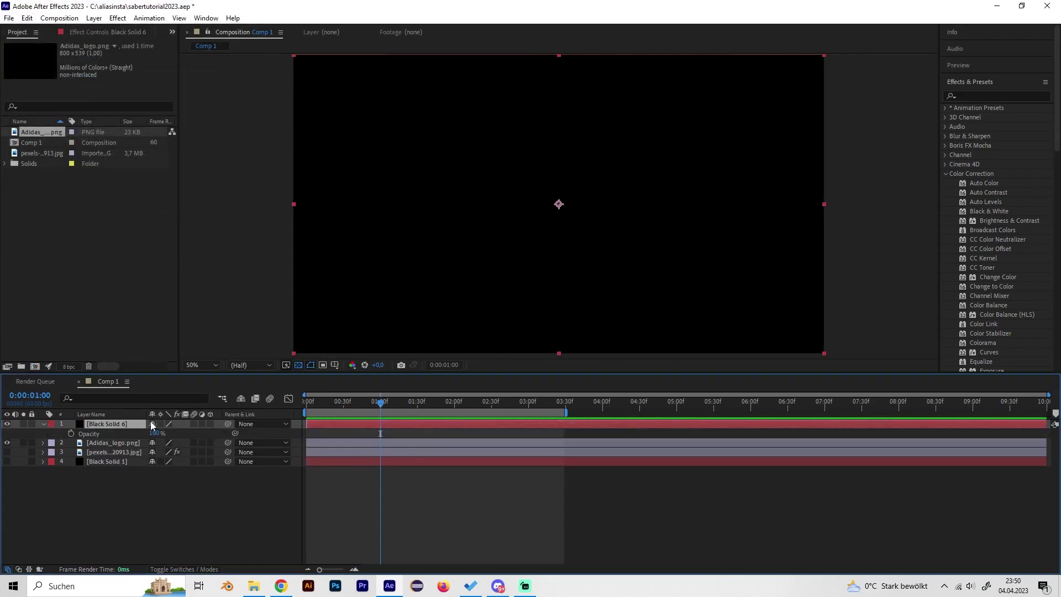
pyautogui.click(158, 433)
pyautogui.write('10')
pyautogui.press('Return')
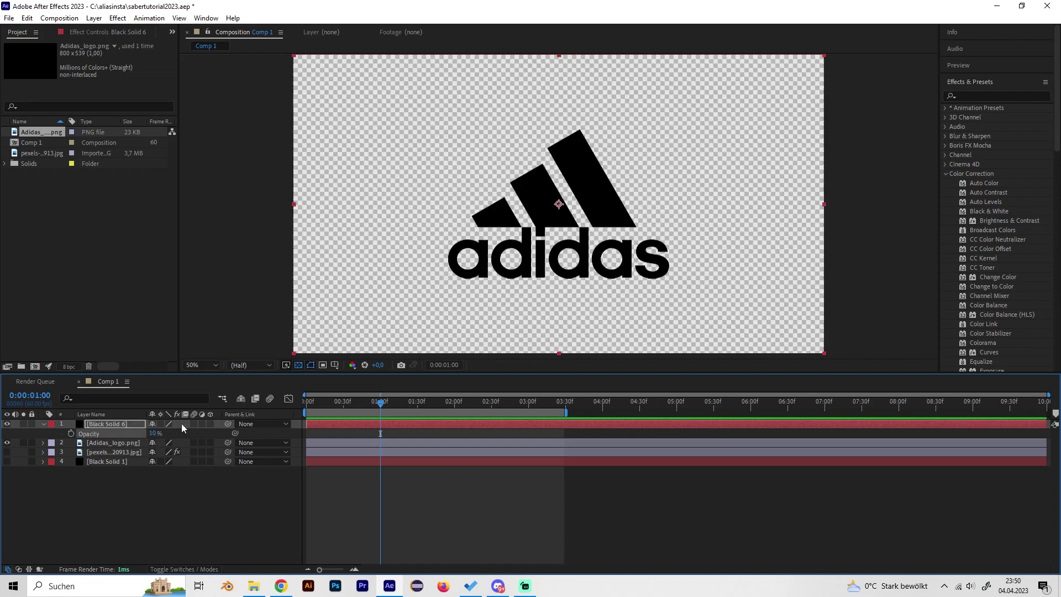
# Trace a closed four-point mask around the logo's smallest stripe on the new solid with the Pen tool
pyautogui.click(130, 426)
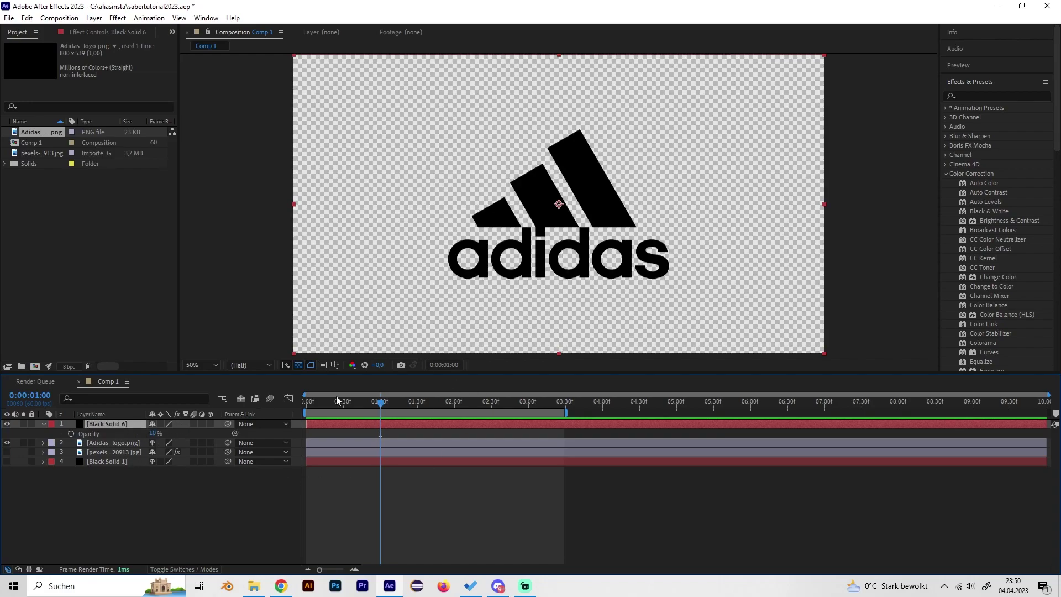
pyautogui.click(112, 31)
pyautogui.click(172, 31)
pyautogui.click(196, 70)
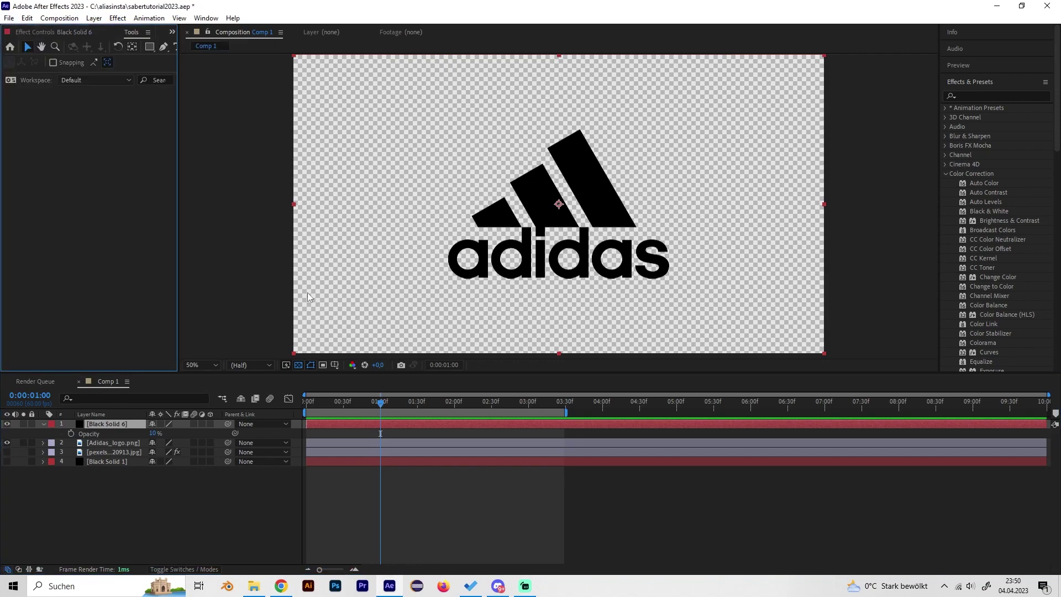
pyautogui.click(109, 424)
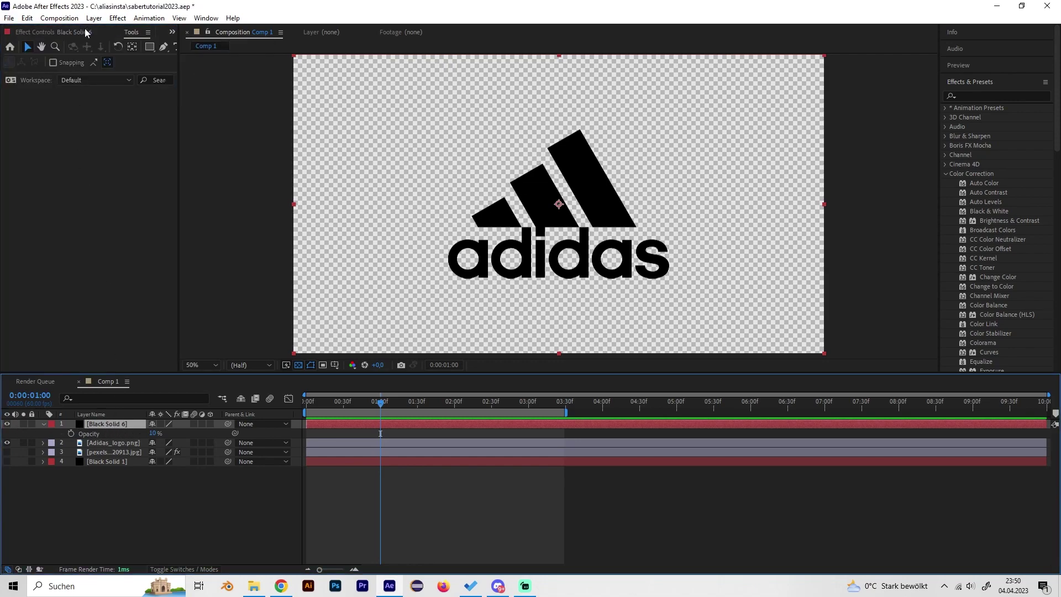
pyautogui.click(166, 49)
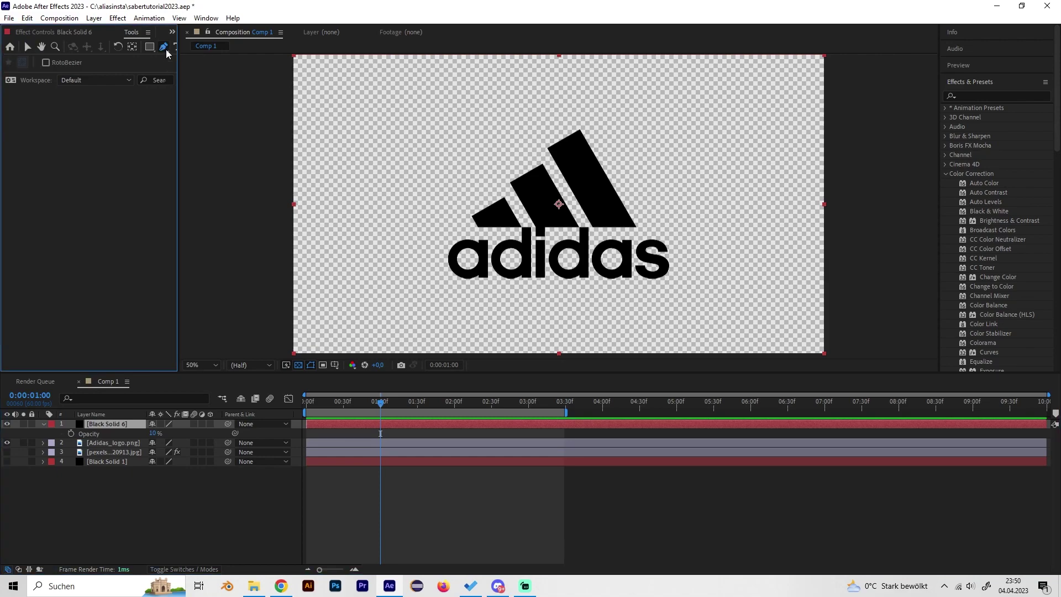
pyautogui.click(473, 217)
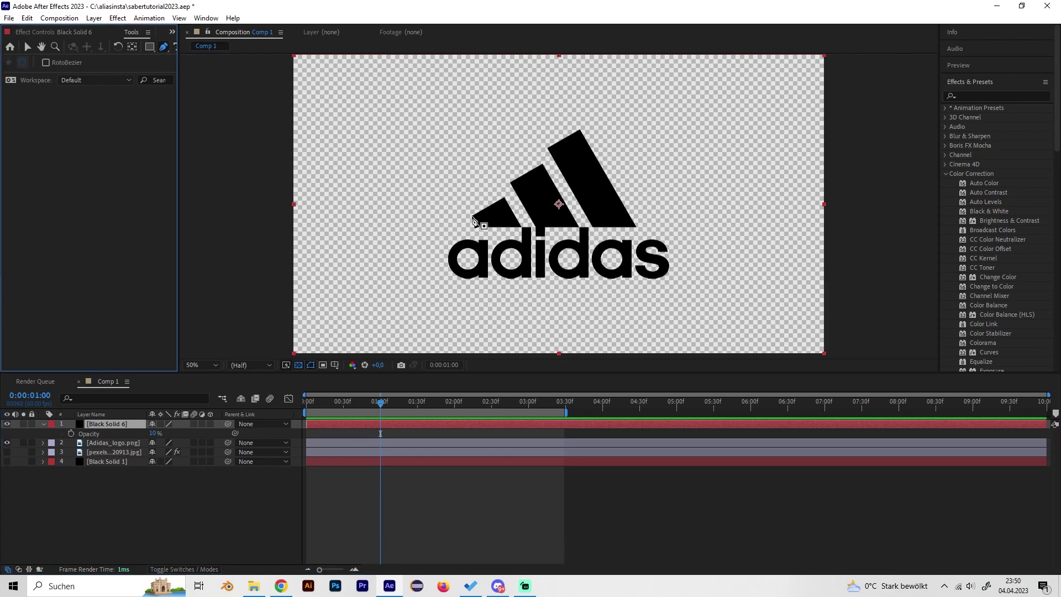
pyautogui.click(504, 198)
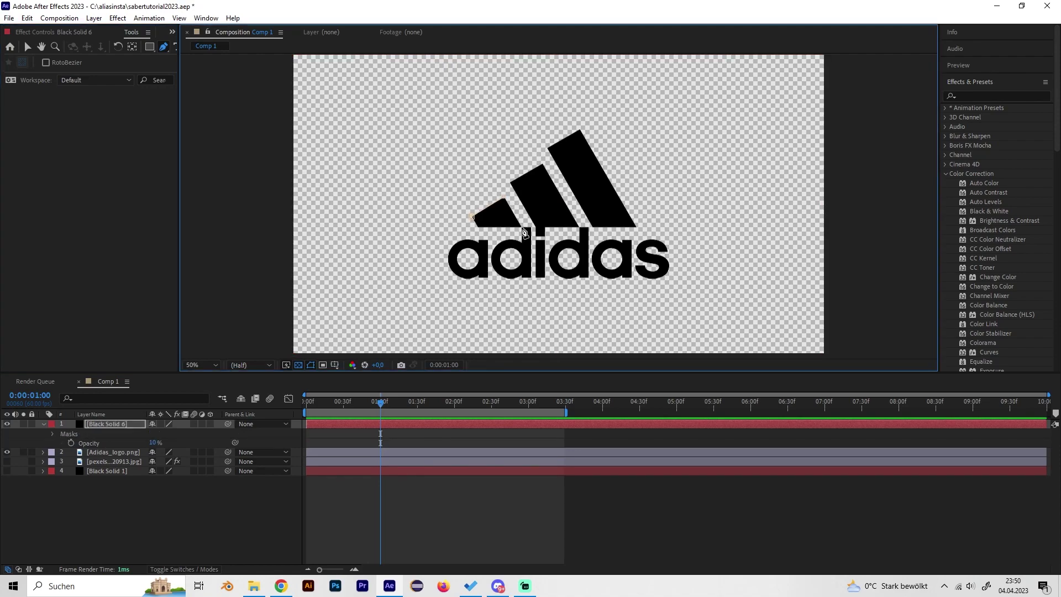
pyautogui.click(521, 227)
pyautogui.click(478, 227)
pyautogui.click(473, 218)
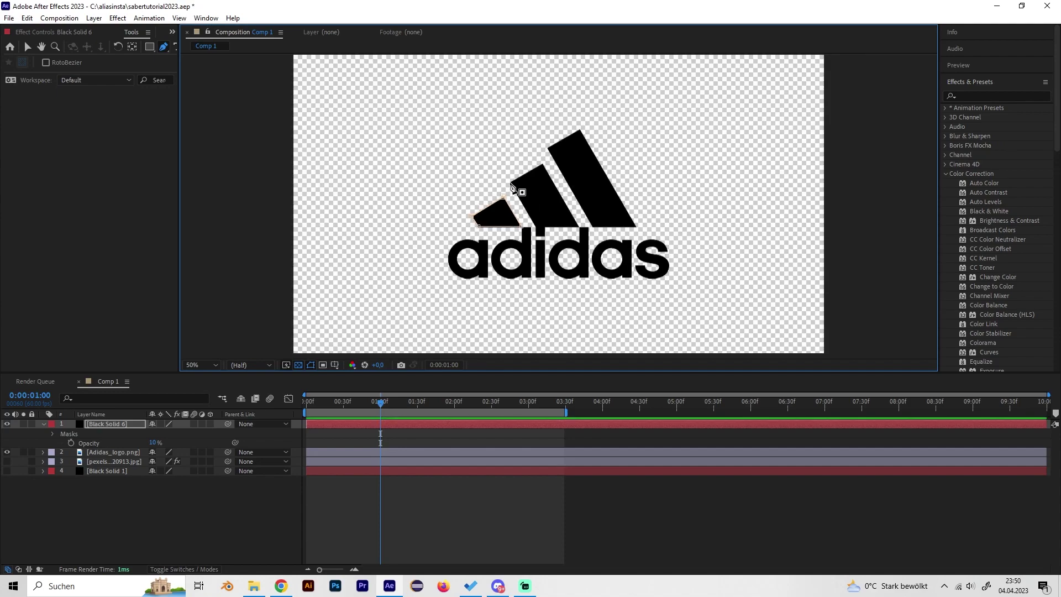
# Trace a second closed four-point mask around the logo's middle stripe on the same solid
pyautogui.click(511, 181)
pyautogui.click(536, 226)
pyautogui.click(578, 227)
pyautogui.click(542, 164)
pyautogui.click(511, 182)
# Trace a third closed four-point mask around the logo's tallest stripe on the same solid
pyautogui.click(547, 148)
pyautogui.click(593, 226)
pyautogui.click(635, 226)
pyautogui.click(579, 129)
pyautogui.click(547, 148)
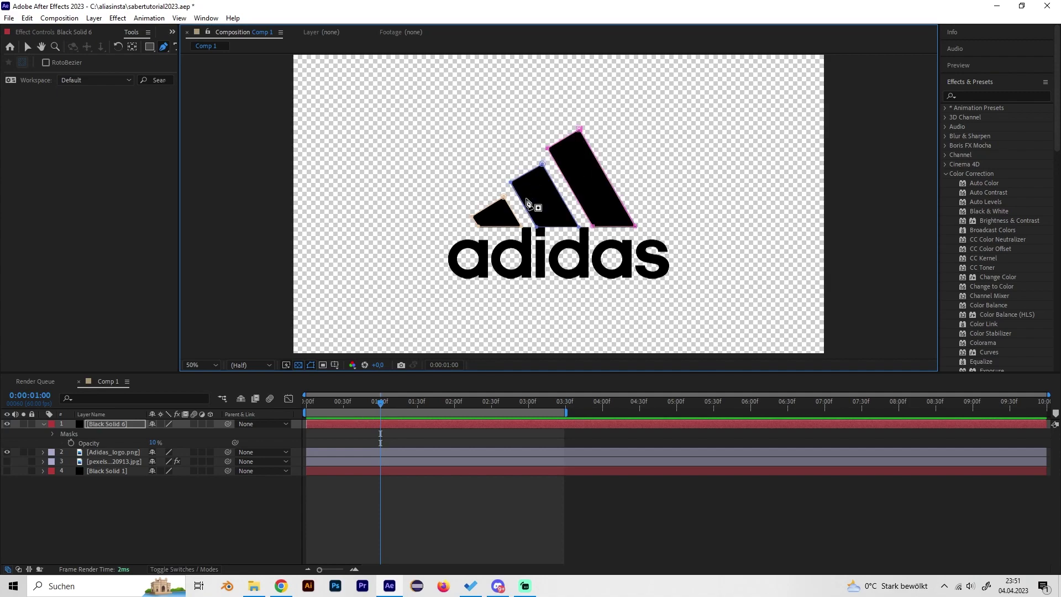
# Set the masked solid's opacity to 100% and delete the Adidas_logo.png layer from the composition
pyautogui.click(125, 426)
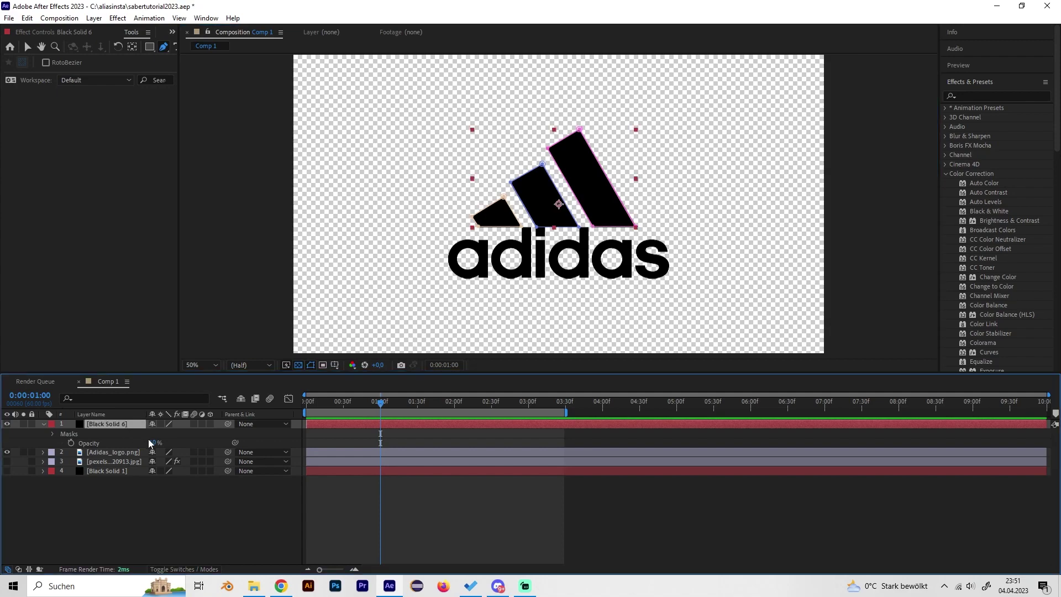
pyautogui.moveTo(150, 443); pyautogui.dragTo(241, 429)
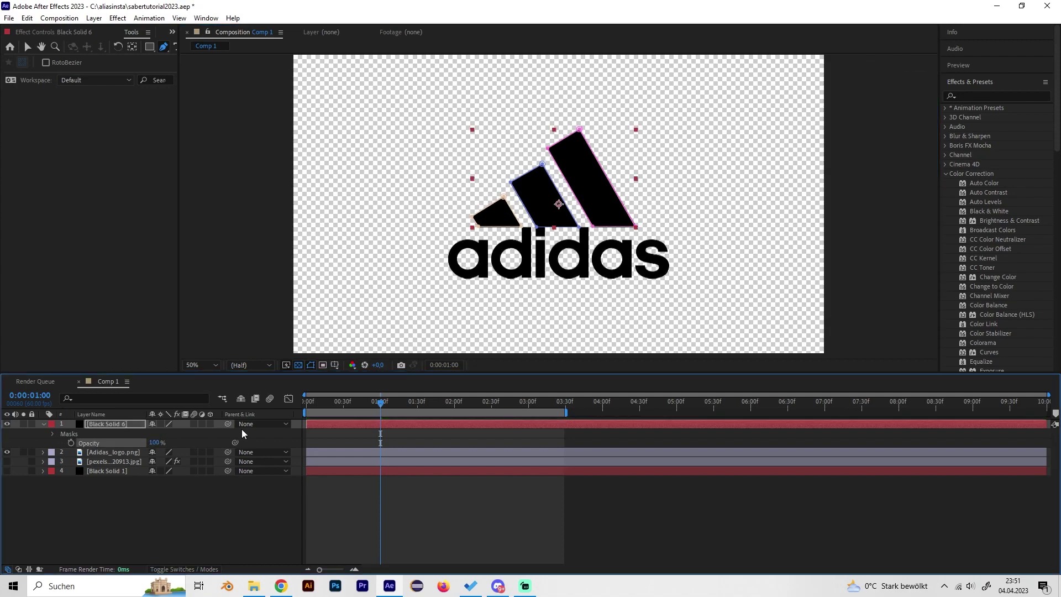
pyautogui.click(128, 452)
pyautogui.press('Delete')
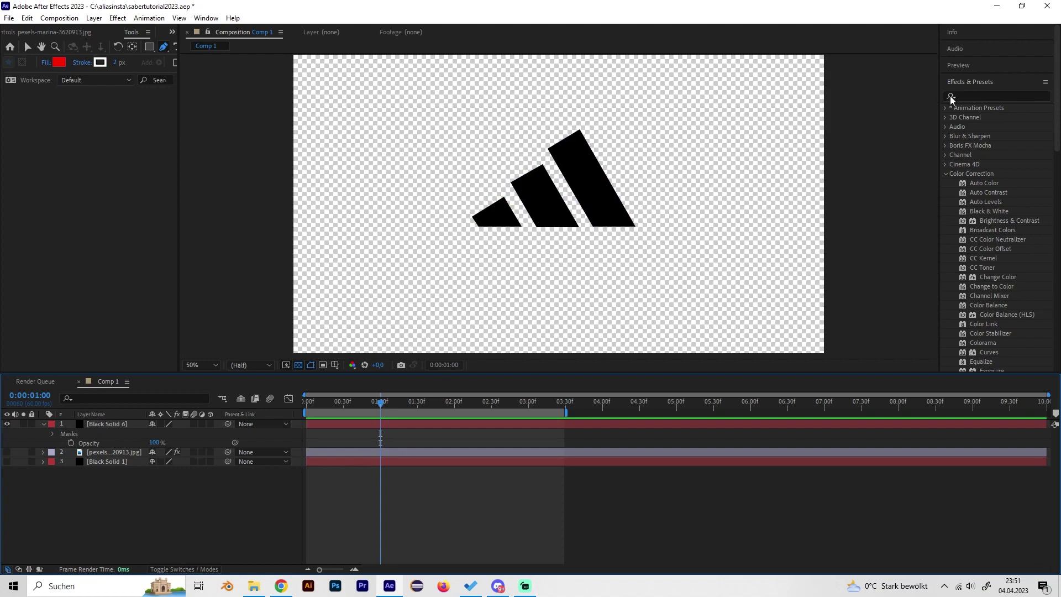
# Apply the Saber effect to the masked black solid and choose its Electric preset
pyautogui.click(979, 97)
pyautogui.write('sab')
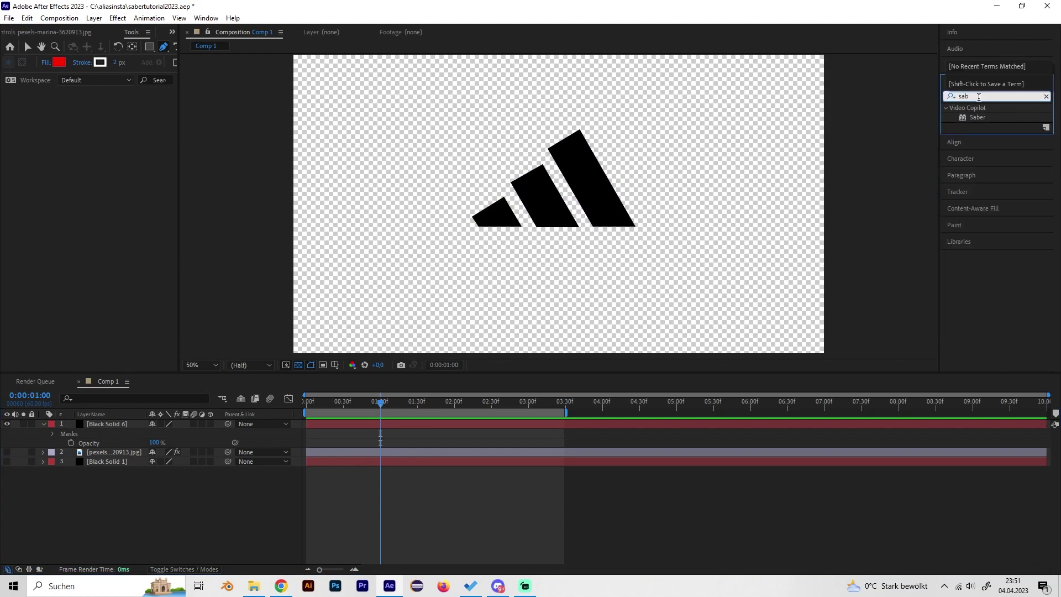
pyautogui.moveTo(977, 119); pyautogui.dragTo(108, 425)
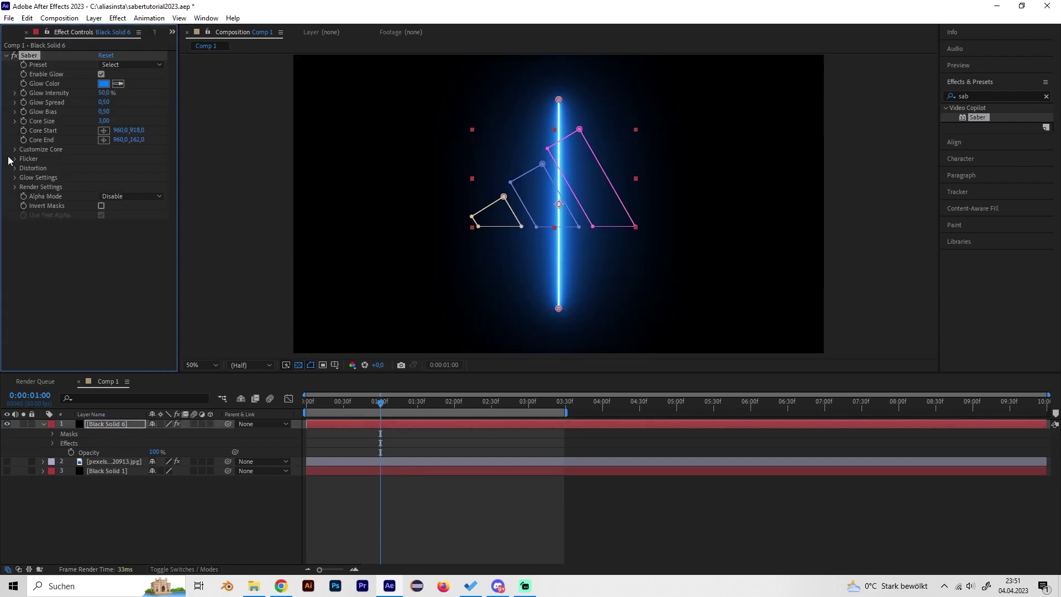
pyautogui.click(108, 65)
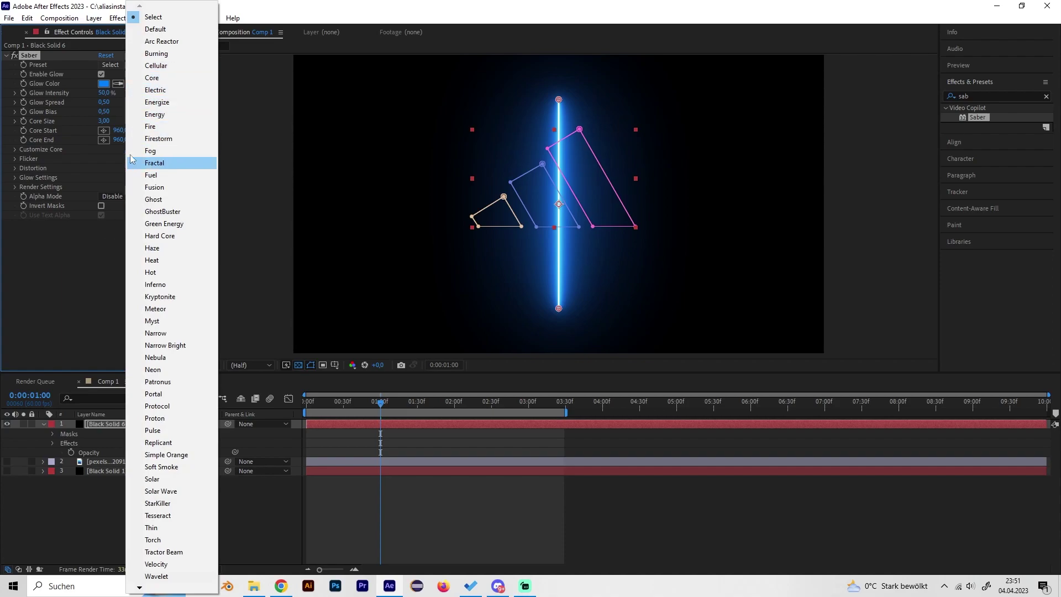
pyautogui.click(150, 91)
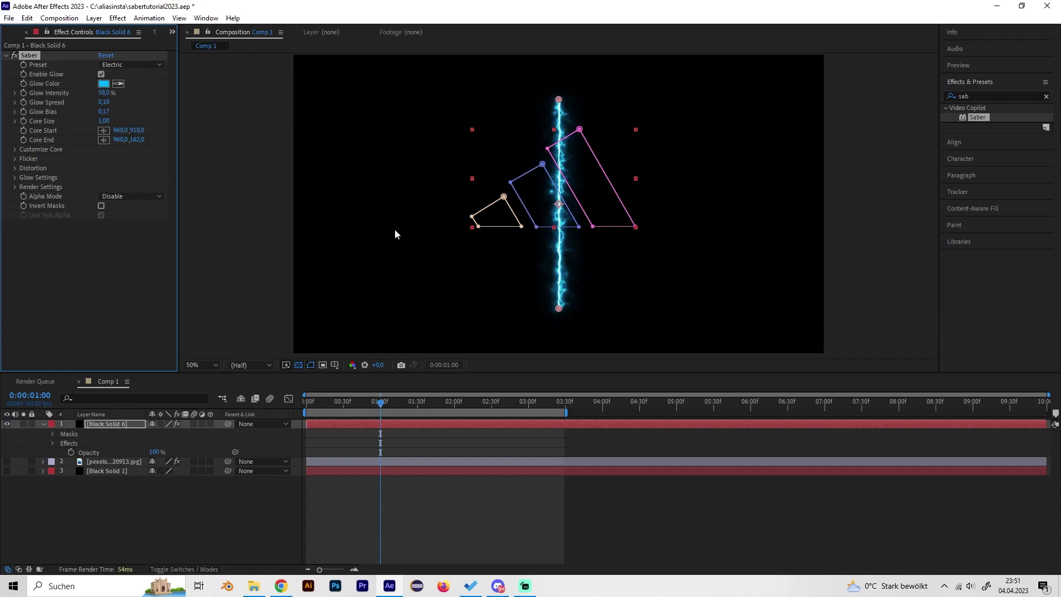
# Set Saber's core type to Layer Masks so the glow follows the traced stripes
pyautogui.click(15, 150)
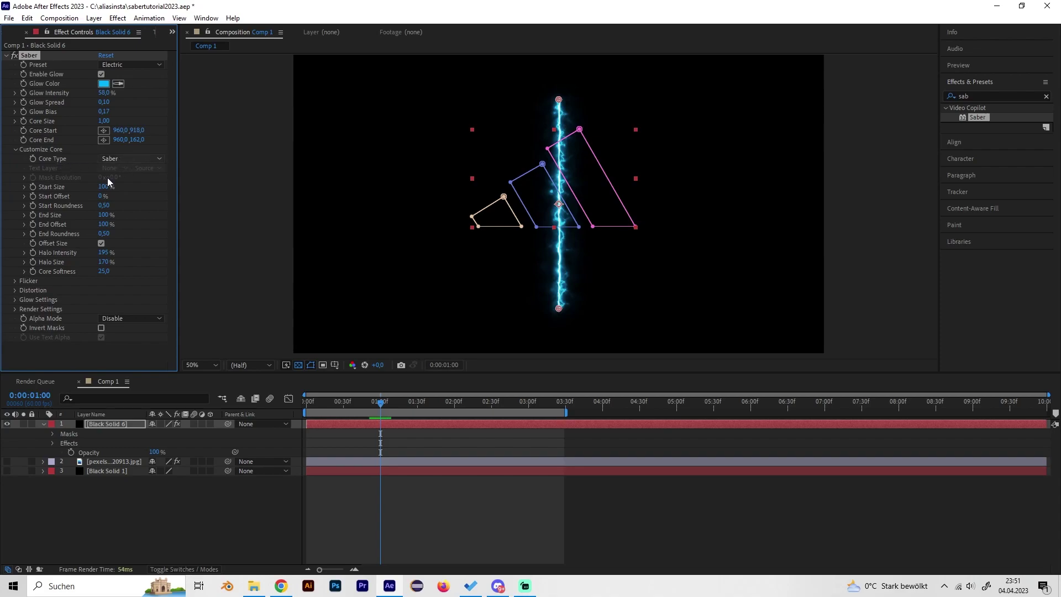
pyautogui.click(119, 161)
pyautogui.click(133, 183)
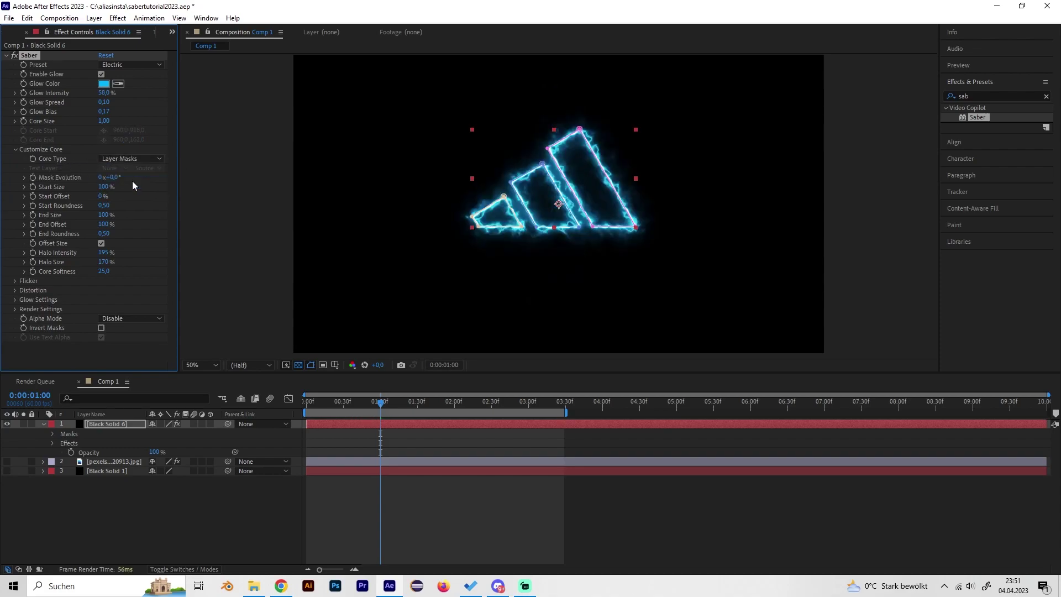
# Inspect the electric glow around the stripes up close and scrub through the timeline to check its movement
pyautogui.press('/')
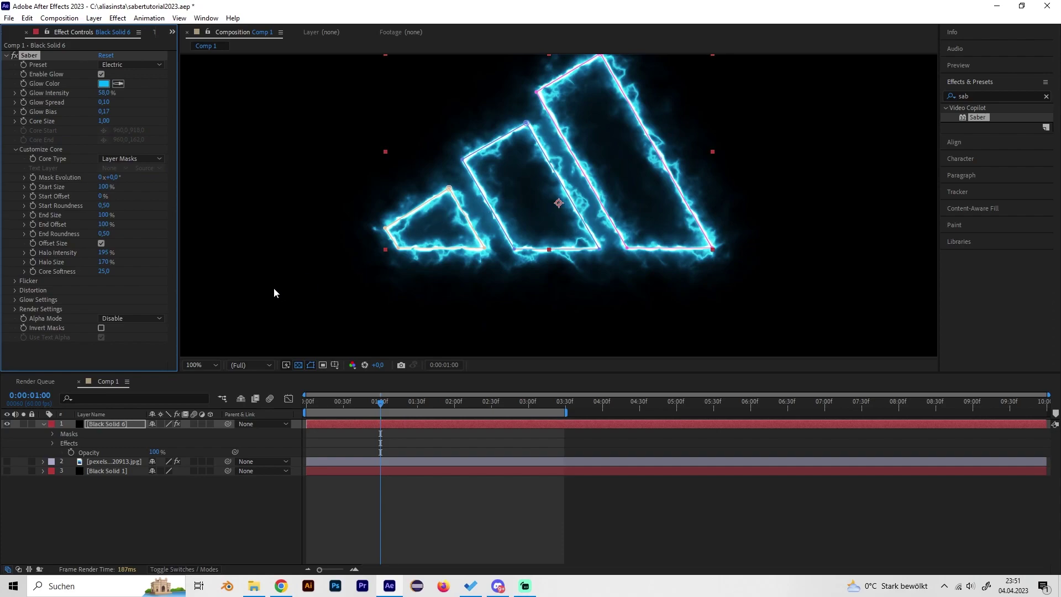
pyautogui.click(104, 424)
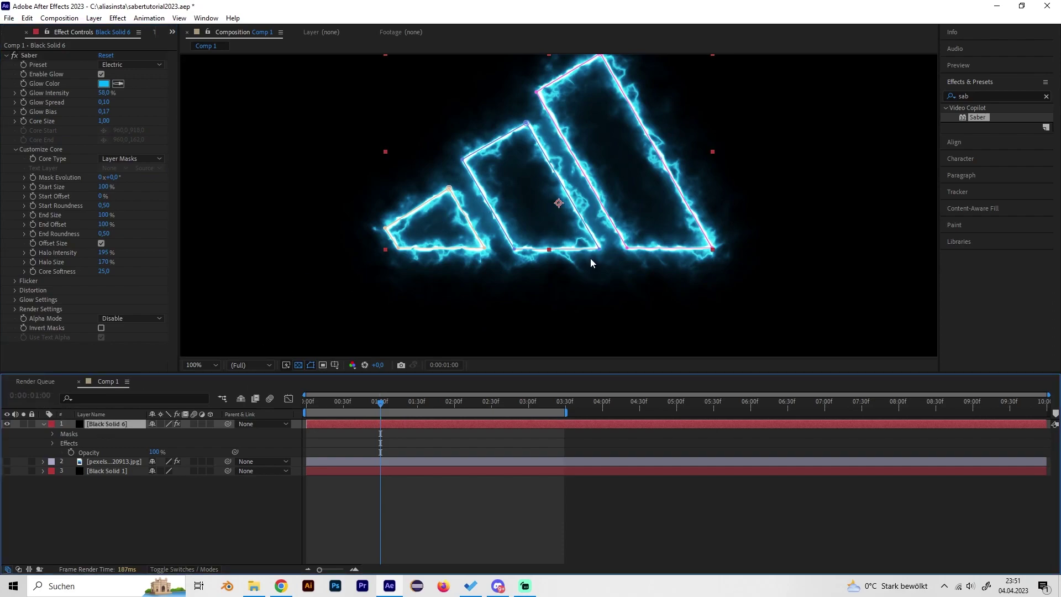
pyautogui.scroll(-1, 590, 259)
pyautogui.moveTo(385, 401); pyautogui.dragTo(513, 418)
pyautogui.moveTo(356, 406); pyautogui.dragTo(307, 409)
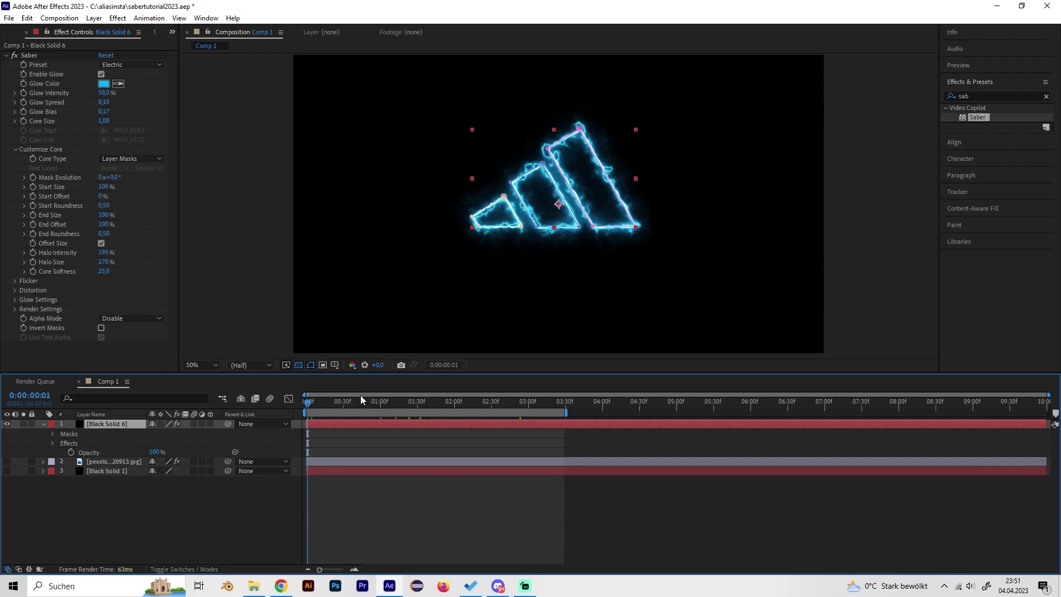
# Set Saber's Start Offset to 100% at 0:00:00:00 and enable keyframing for it
pyautogui.moveTo(312, 405); pyautogui.dragTo(261, 406)
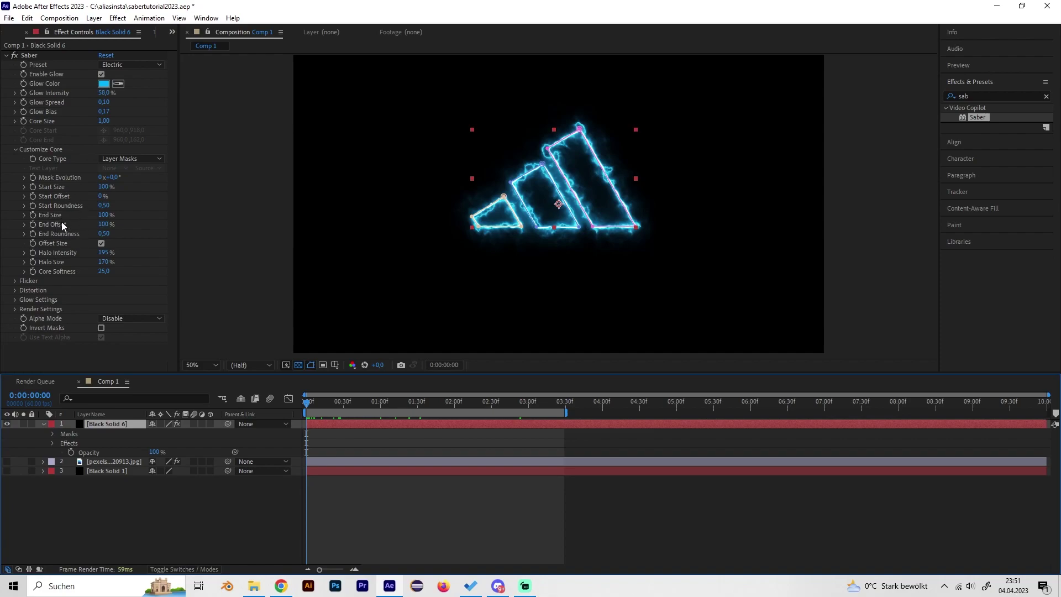
pyautogui.moveTo(99, 197); pyautogui.dragTo(214, 198)
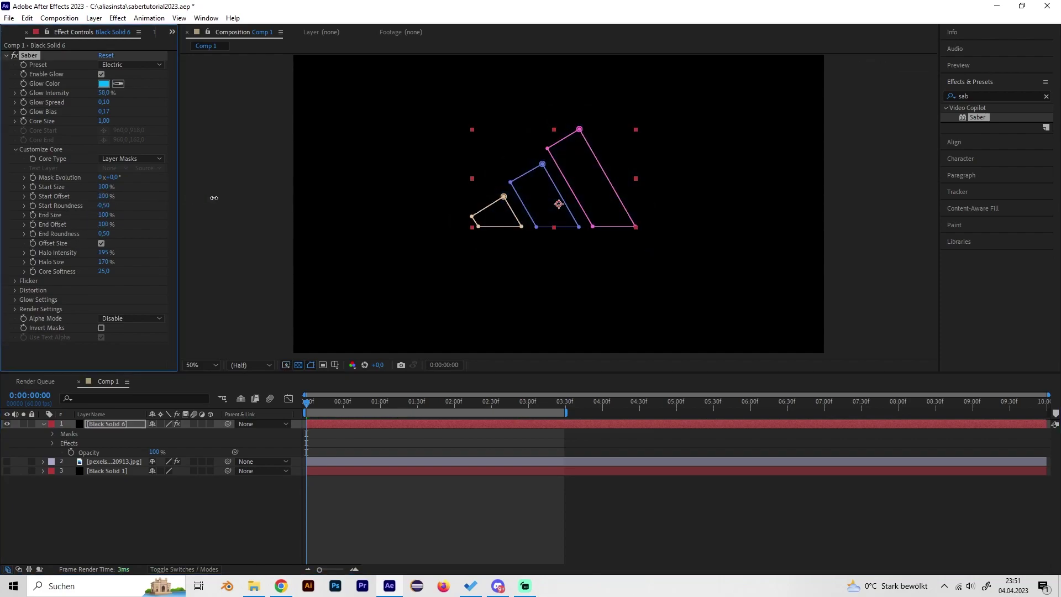
pyautogui.click(33, 196)
# Set Saber's Start Offset to 0% at 0:00:01:01 to add the second keyframe
pyautogui.moveTo(357, 400); pyautogui.dragTo(382, 396)
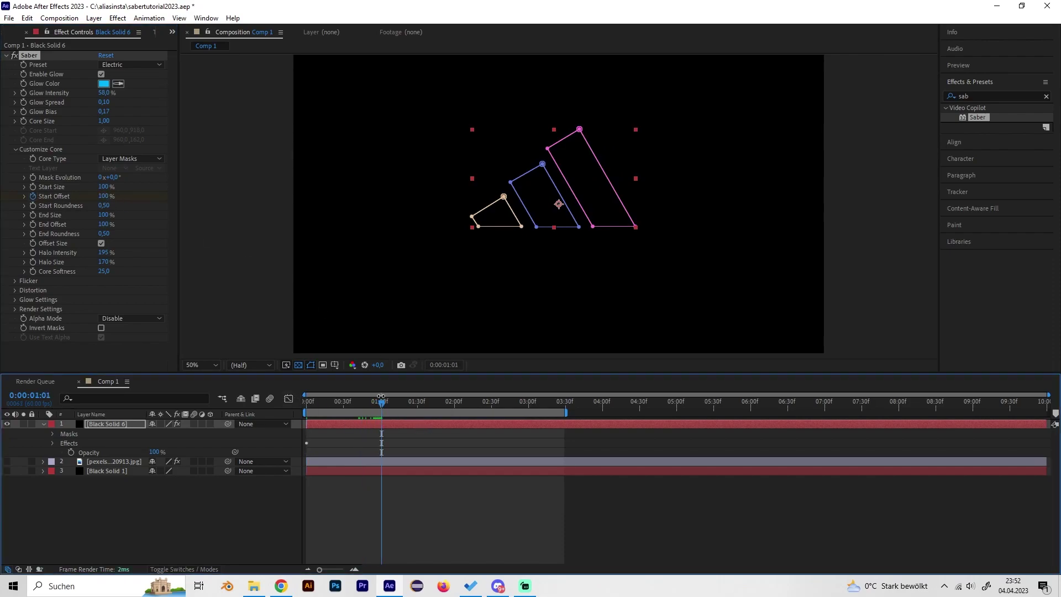
pyautogui.click(103, 195)
pyautogui.write('0')
pyautogui.press('Return')
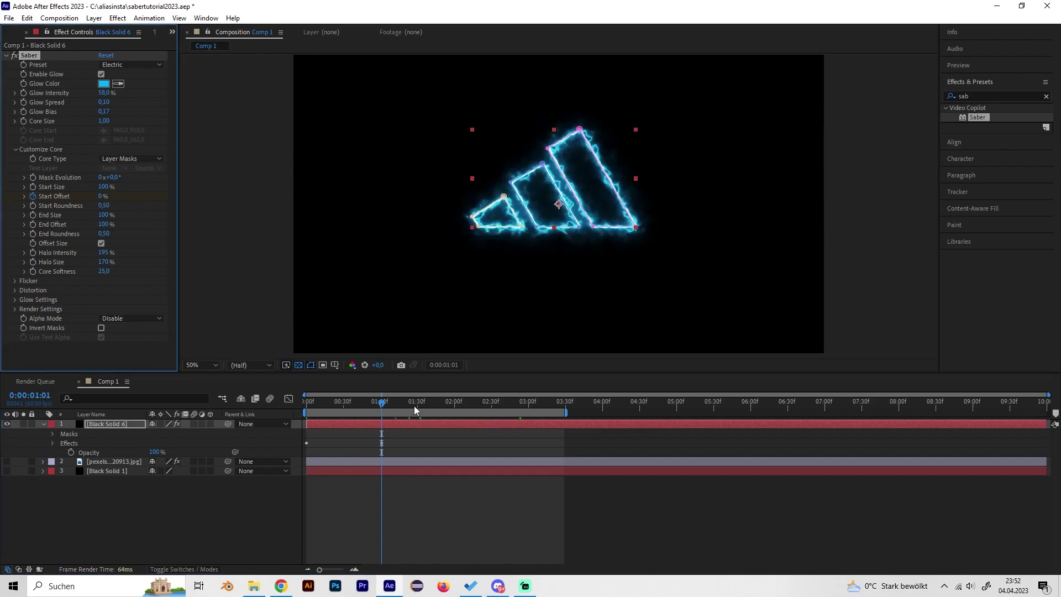
# Enable keyframing for Saber's End Offset at 0:00:02:30, keeping its value at 100%
pyautogui.moveTo(383, 408); pyautogui.dragTo(427, 409)
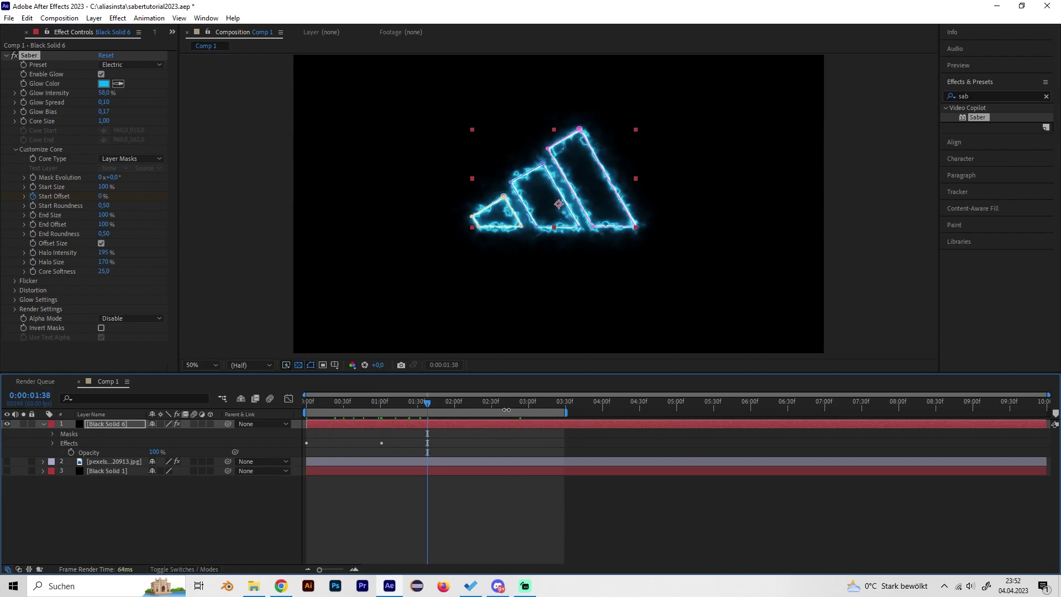
pyautogui.click(492, 401)
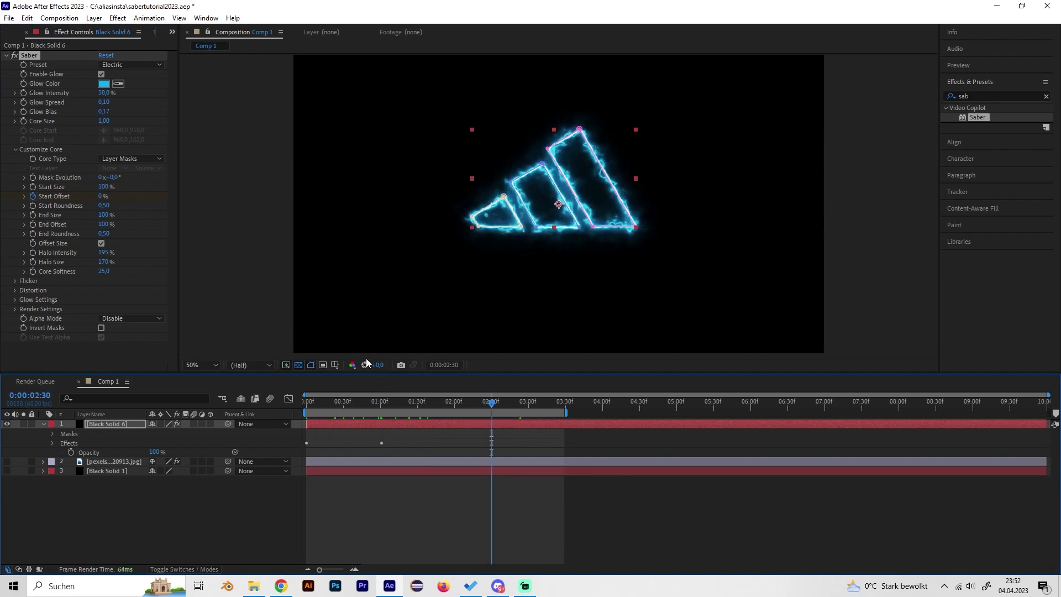
pyautogui.click(33, 224)
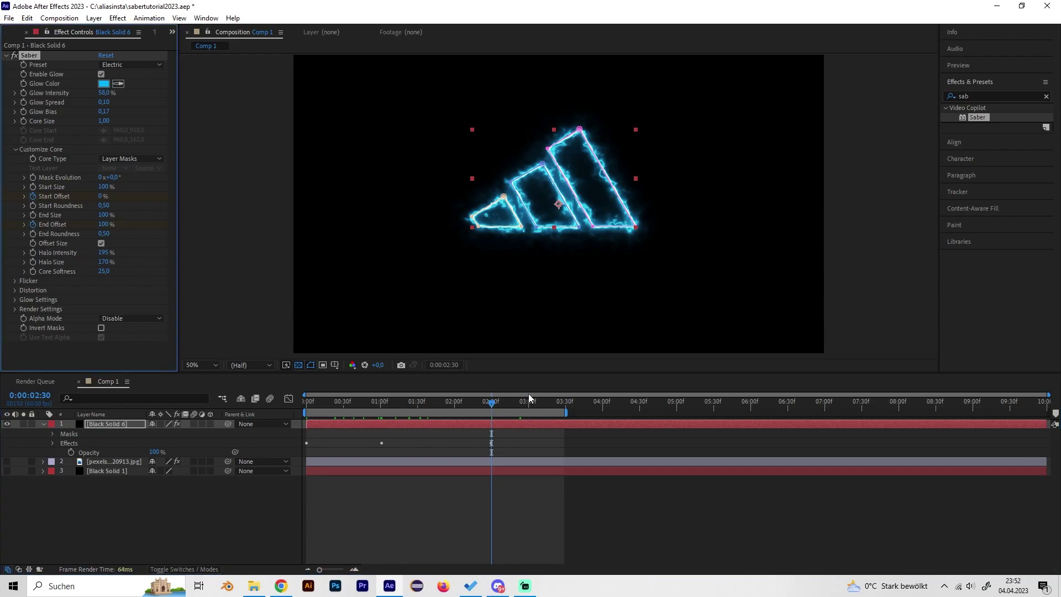
# Set Saber's End Offset to 0% at 0:00:03:29 so the glow outlines are erased again
pyautogui.click(561, 402)
pyautogui.moveTo(561, 402); pyautogui.dragTo(565, 405)
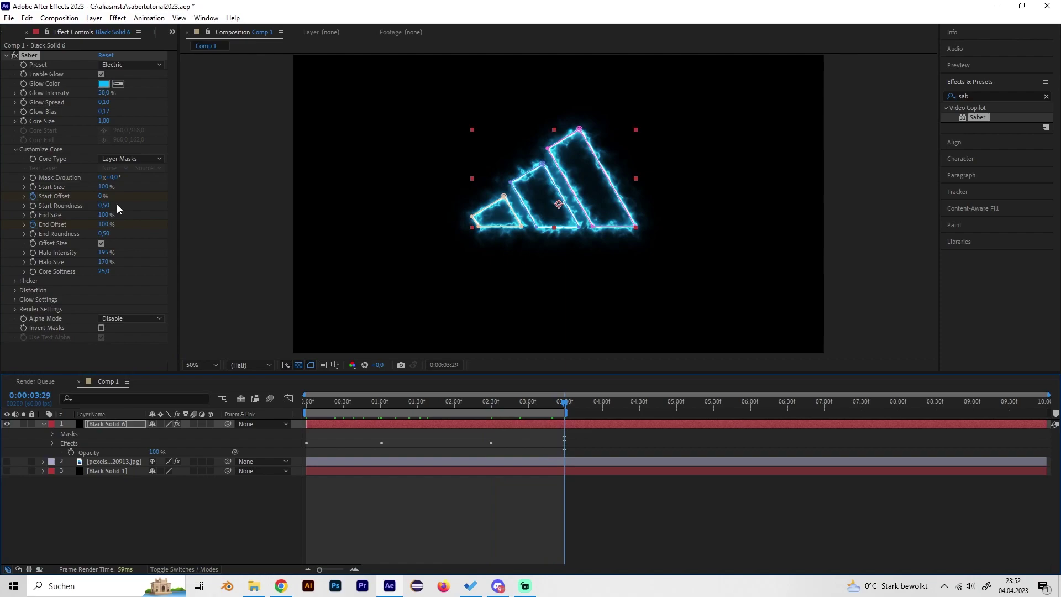
pyautogui.click(104, 225)
pyautogui.write('0')
pyautogui.press('Return')
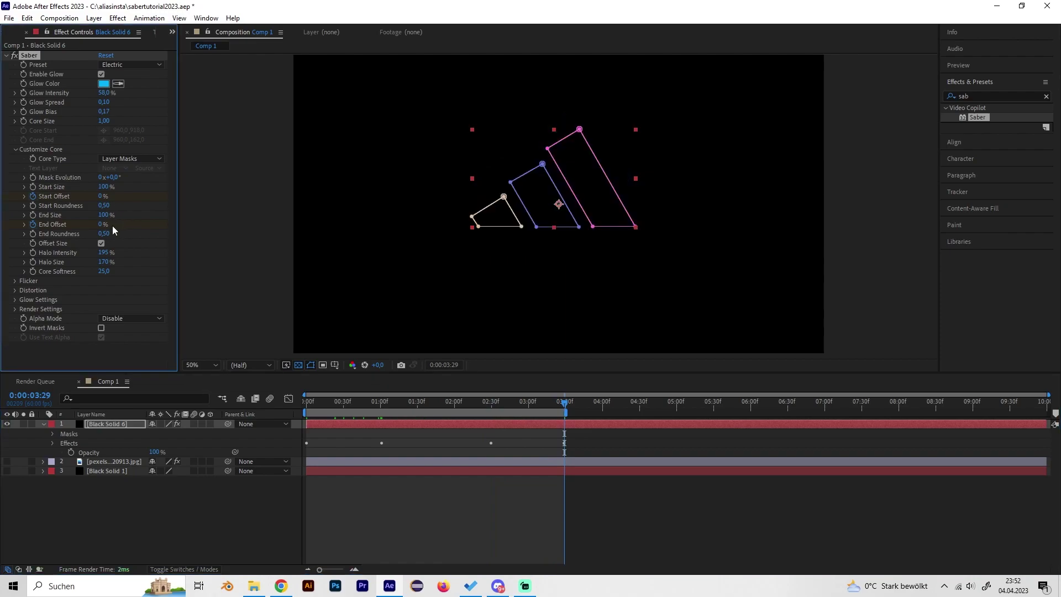
# Set Saber's End Size to 50% so the glow lines taper toward one end
pyautogui.moveTo(548, 400); pyautogui.dragTo(453, 420)
pyautogui.click(479, 250)
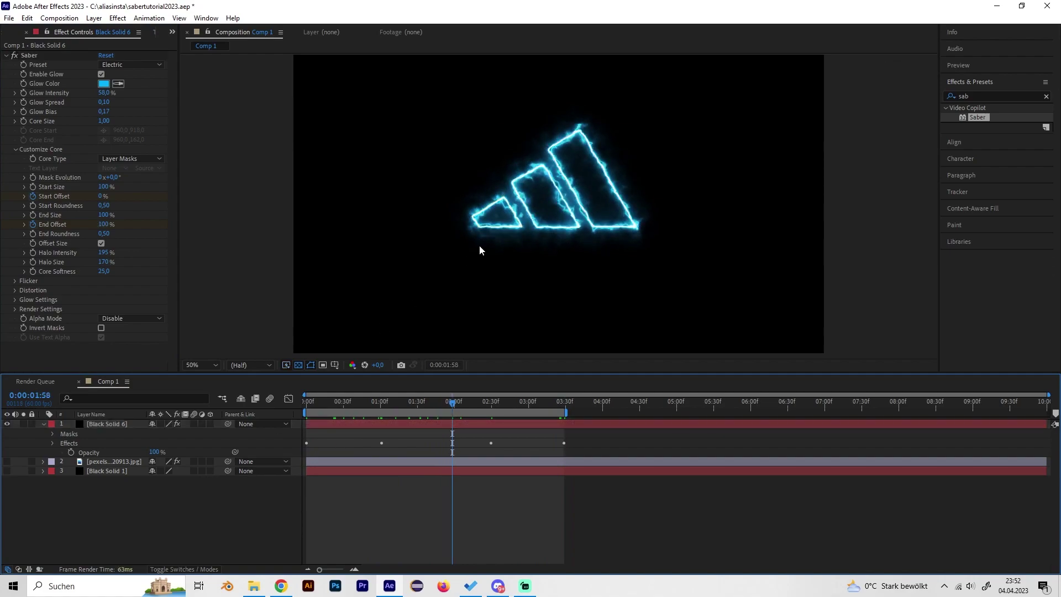
pyautogui.click(104, 215)
pyautogui.write('50')
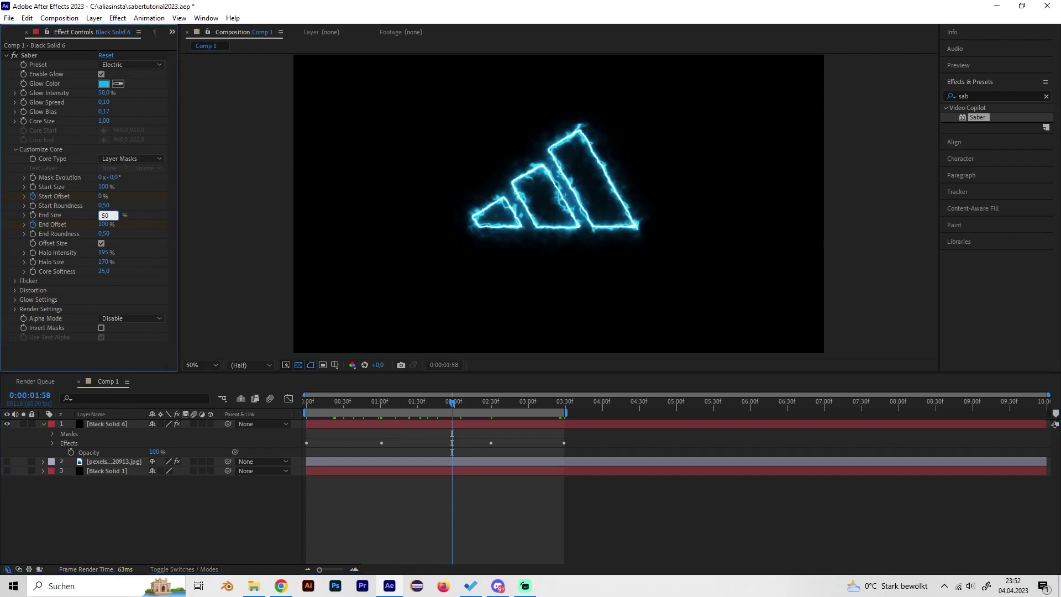
pyautogui.press('Return')
pyautogui.click(213, 523)
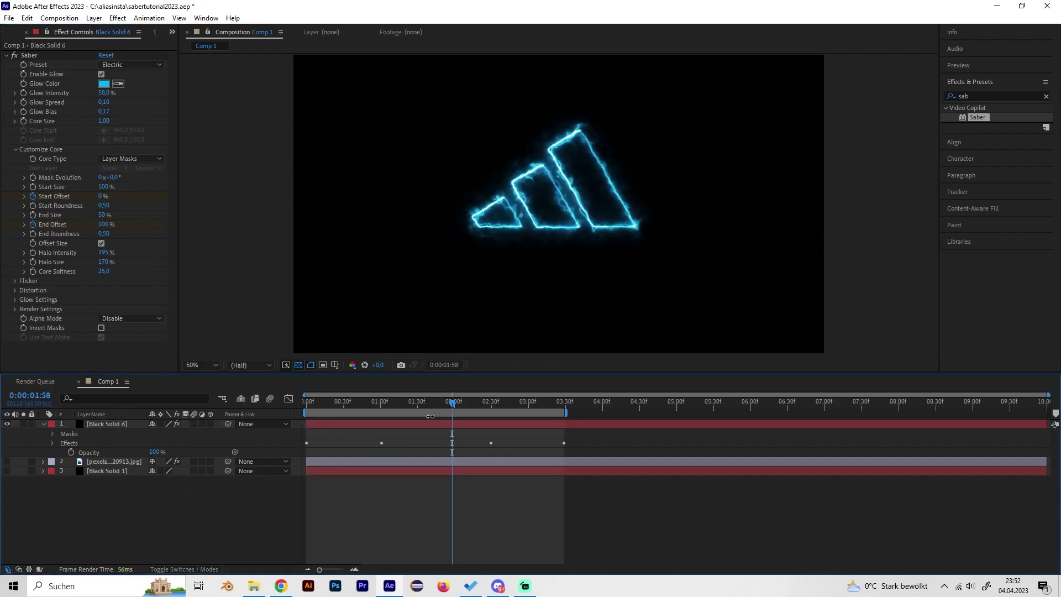
# Play the stripe animation from the start to check how the glow draws on and disappears
pyautogui.moveTo(450, 406); pyautogui.dragTo(251, 425)
pyautogui.press('space')
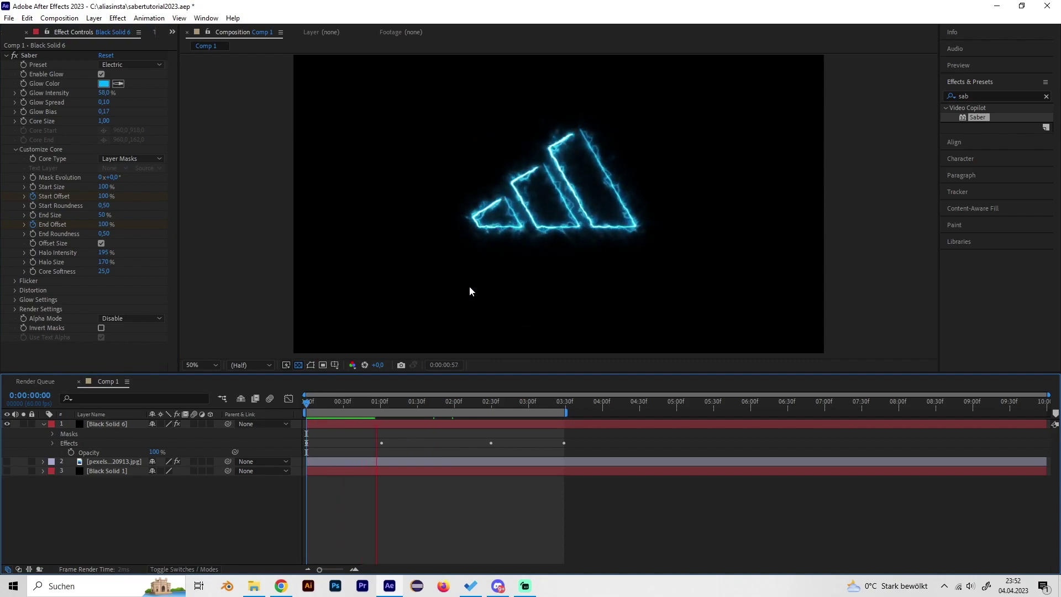
pyautogui.press('space')
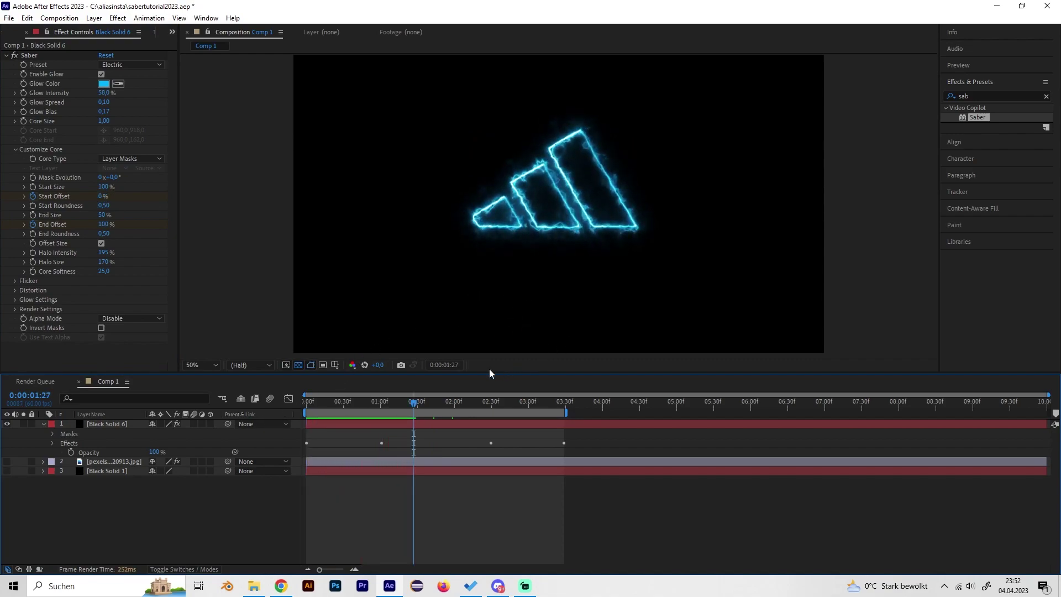
pyautogui.moveTo(419, 404)
pyautogui.mouseDown()
pyautogui.moveTo(442, 406)
pyautogui.moveTo(366, 403)
pyautogui.mouseUp()
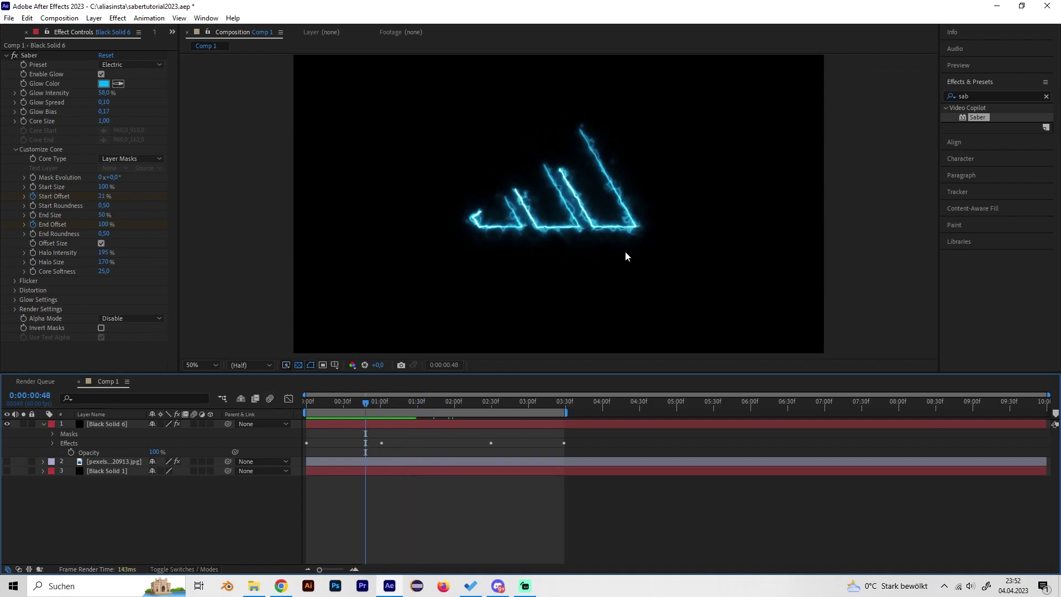
pyautogui.press('space')
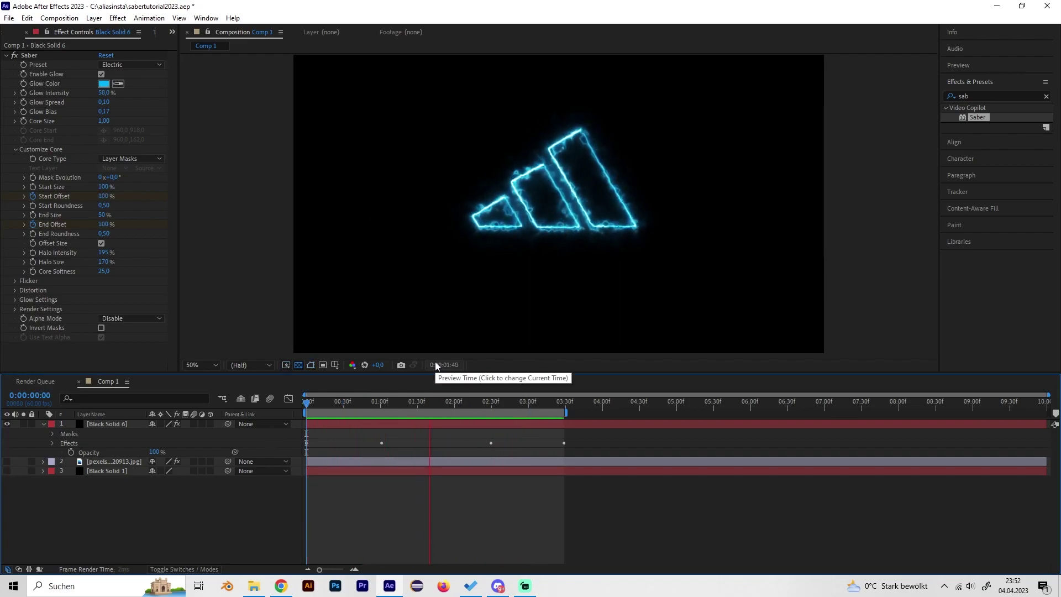
pyautogui.press('space')
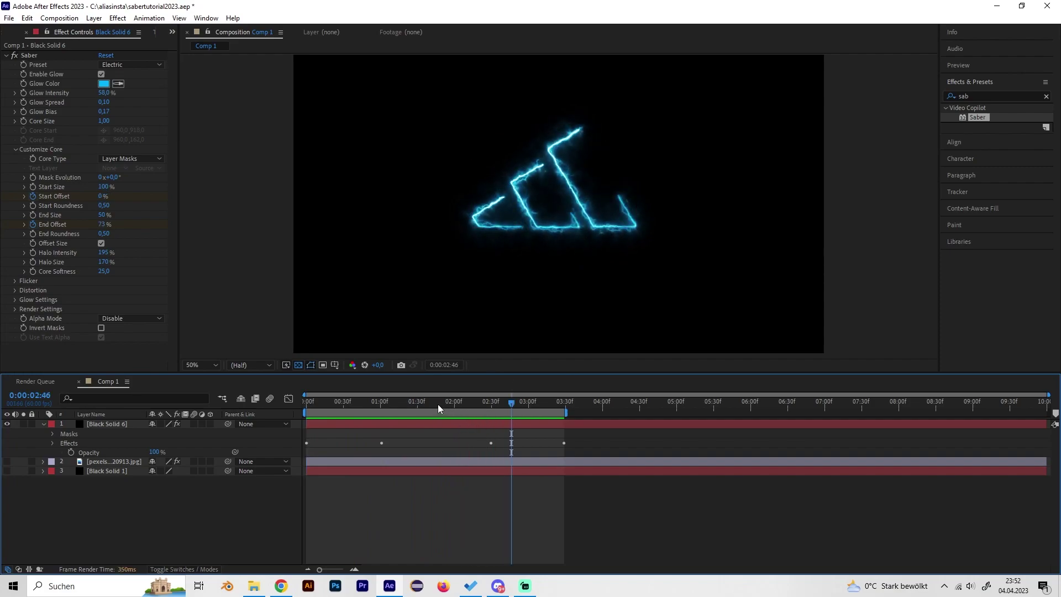
pyautogui.press('Home')
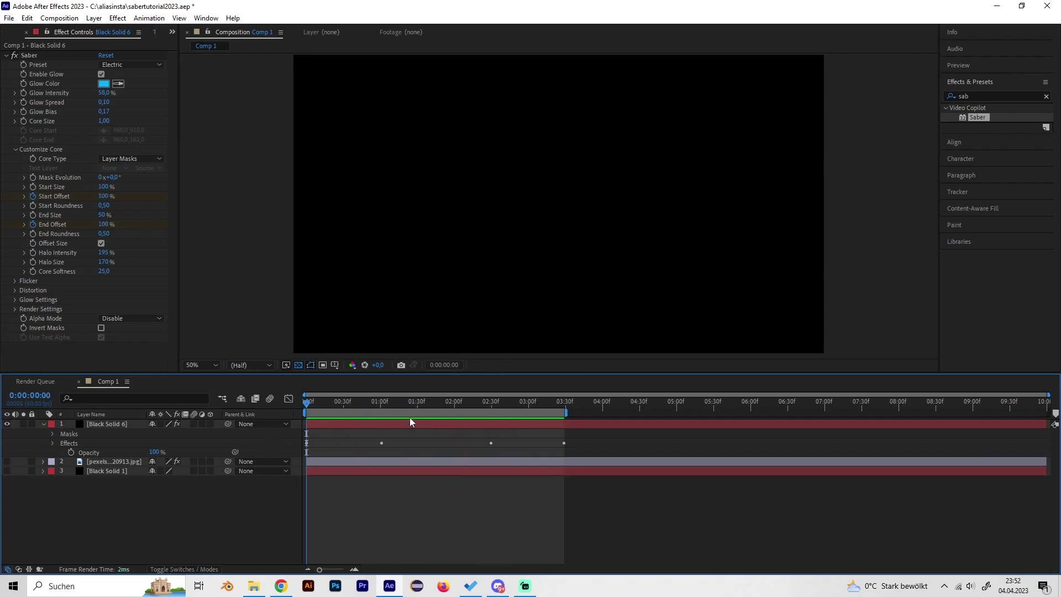
# Collapse the Saber solid's layer properties and add a new black solid above it
pyautogui.click(95, 415)
pyautogui.click(113, 427)
pyautogui.moveTo(357, 402); pyautogui.dragTo(420, 401)
pyautogui.click(46, 423)
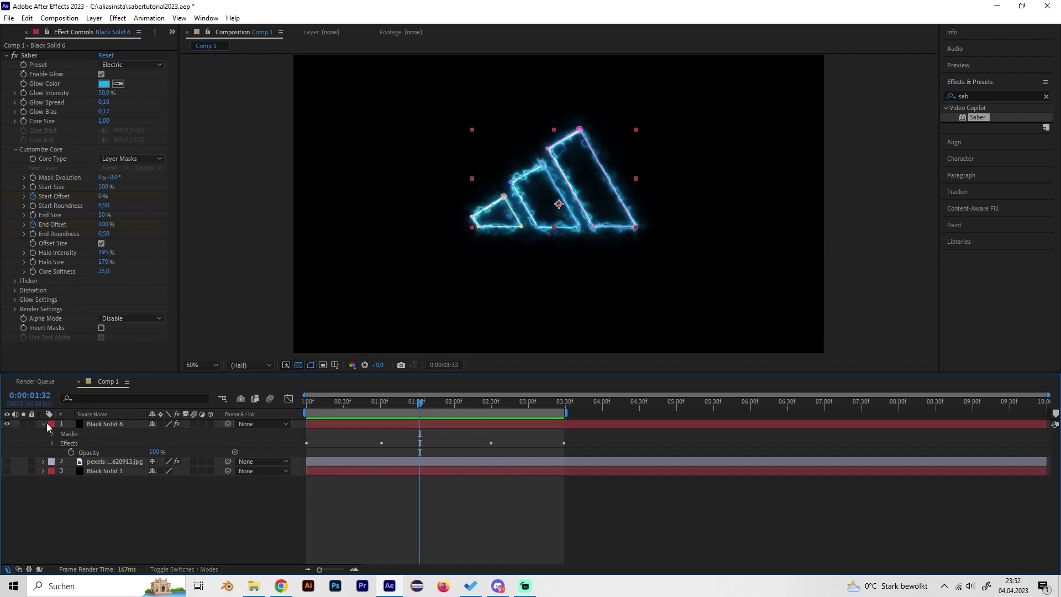
pyautogui.click(45, 425)
pyautogui.rightClick(171, 488)
pyautogui.moveTo(210, 365)
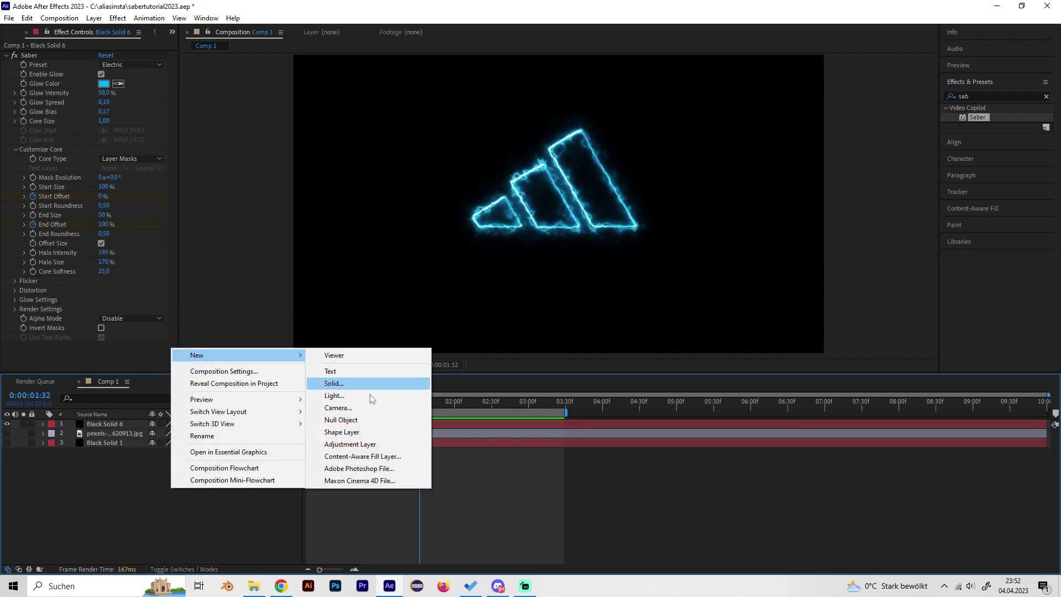
pyautogui.click(356, 387)
pyautogui.click(172, 224)
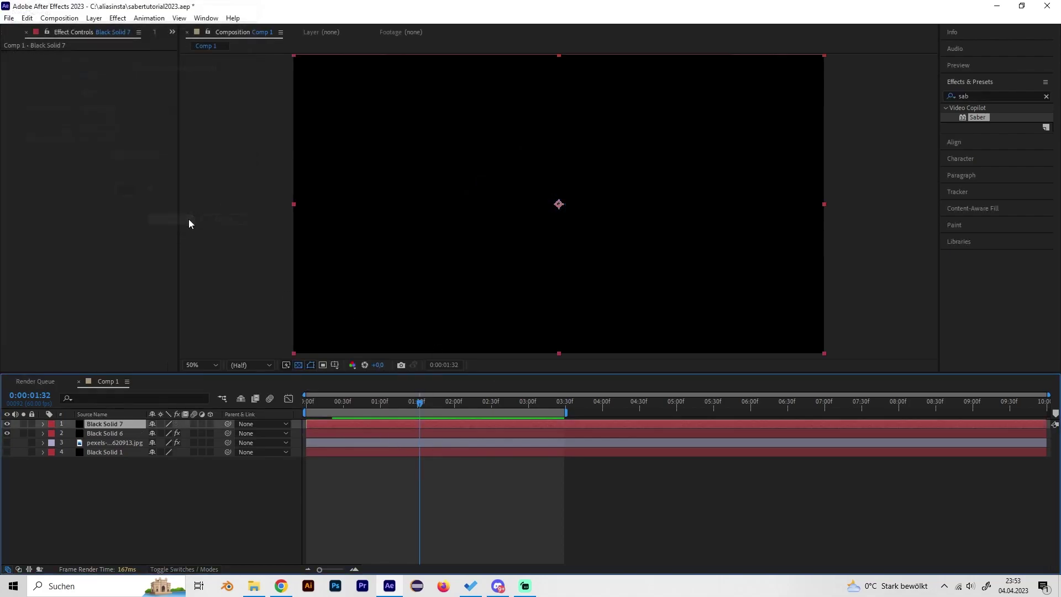
# Find the Advanced Lightning effect and apply it to the new black solid
pyautogui.doubleClick(966, 96)
pyautogui.write('l')
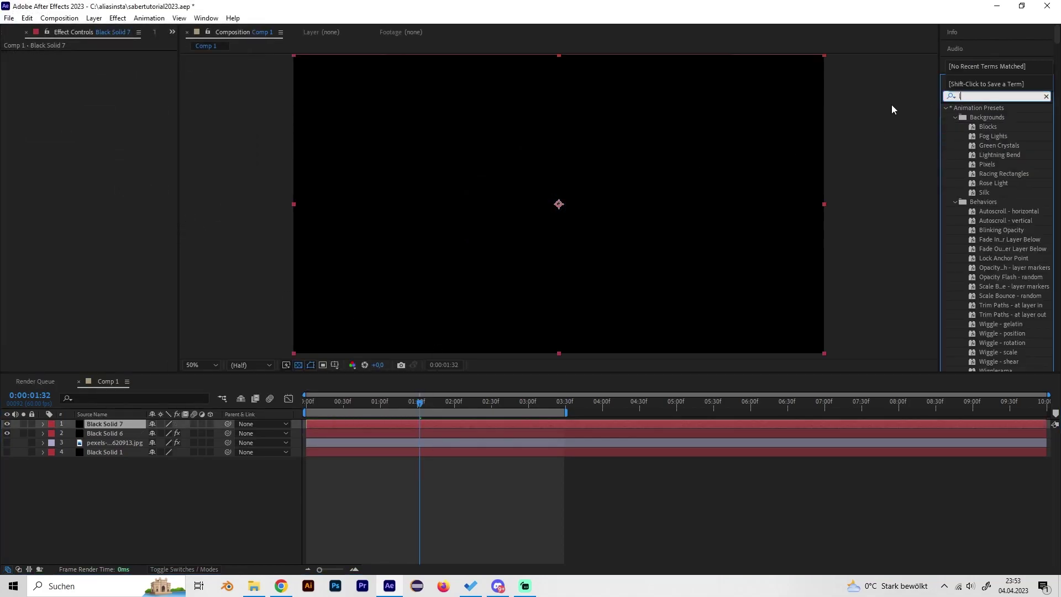
pyautogui.write('ightni')
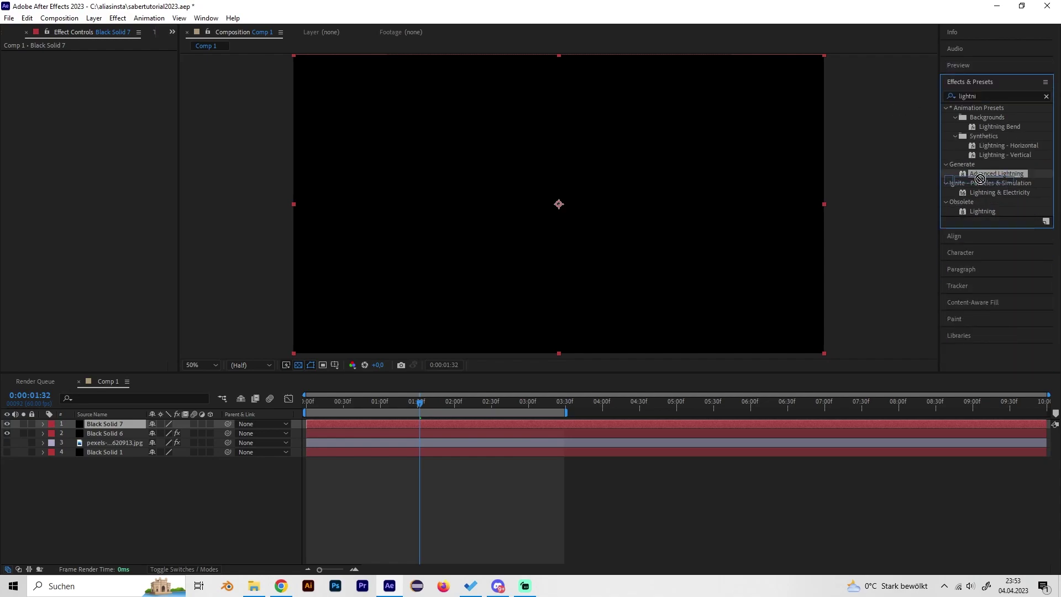
pyautogui.moveTo(980, 179); pyautogui.dragTo(122, 431)
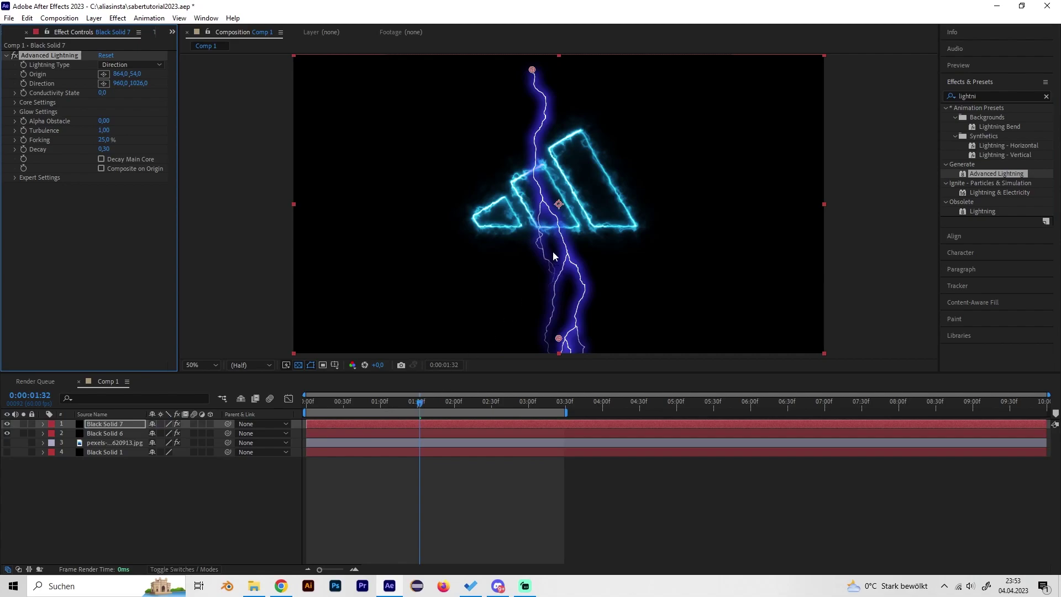
# Set the Advanced Lightning type to Strike
pyautogui.scroll(1, 553, 251)
pyautogui.scroll(-1, 553, 252)
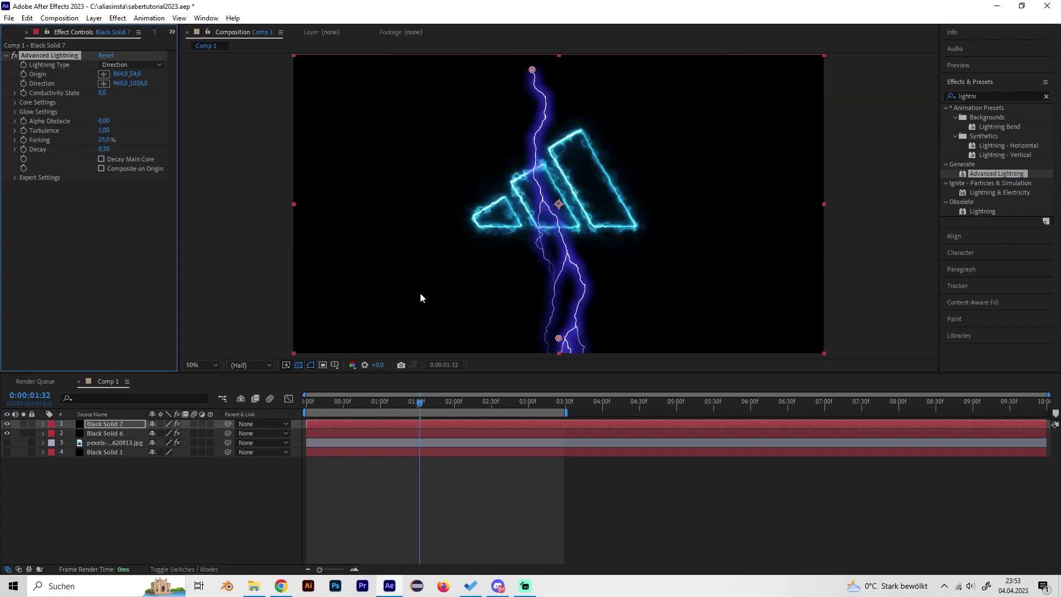
pyautogui.click(126, 65)
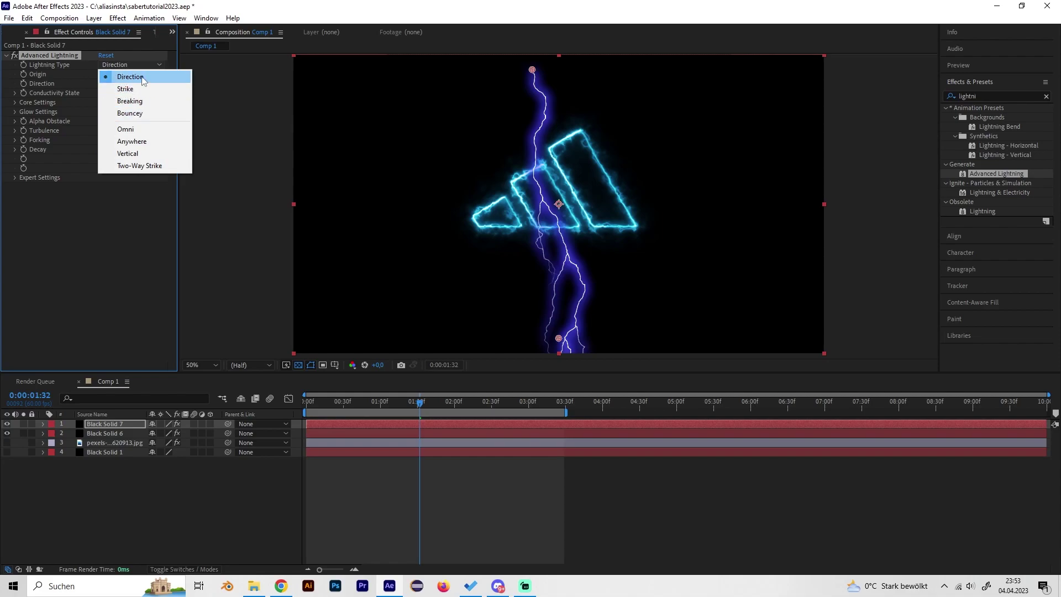
pyautogui.click(132, 88)
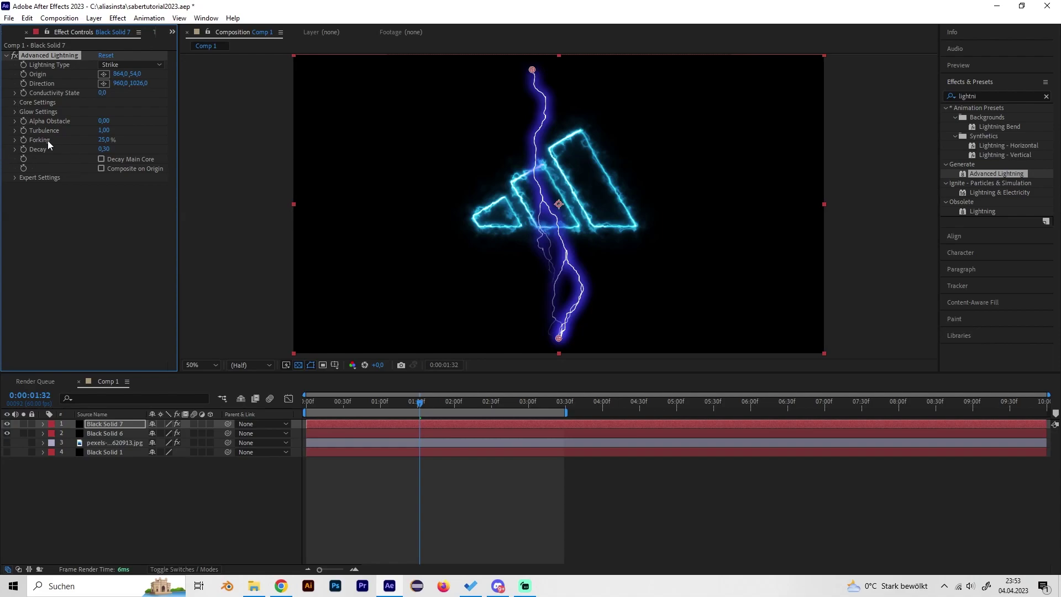
# Match the lightning's Glow Color to the stripes by sampling a dark blue from the glow around the tallest stripe
pyautogui.click(18, 102)
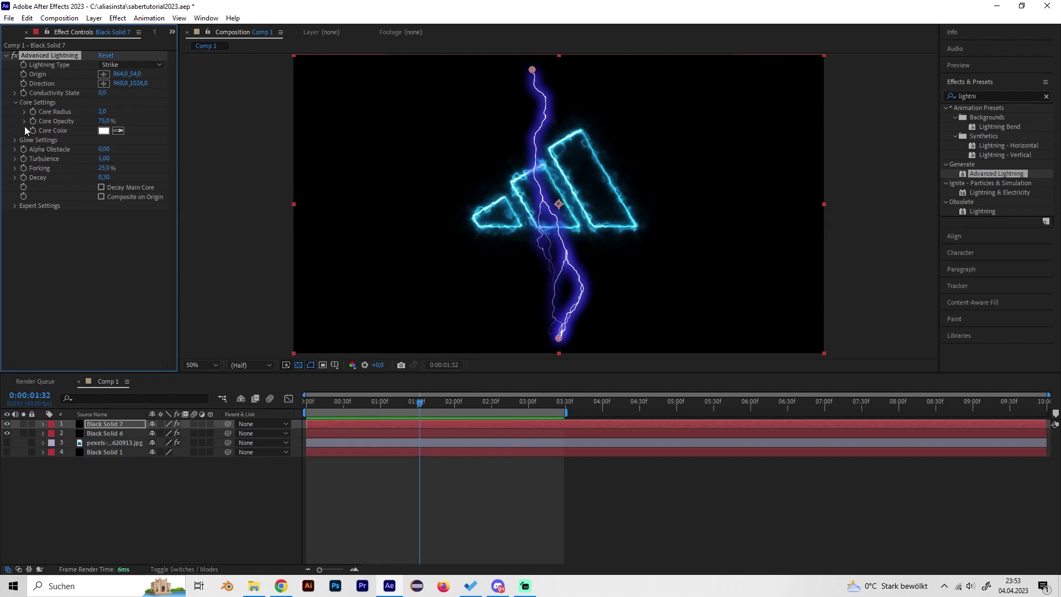
pyautogui.click(16, 141)
pyautogui.click(118, 168)
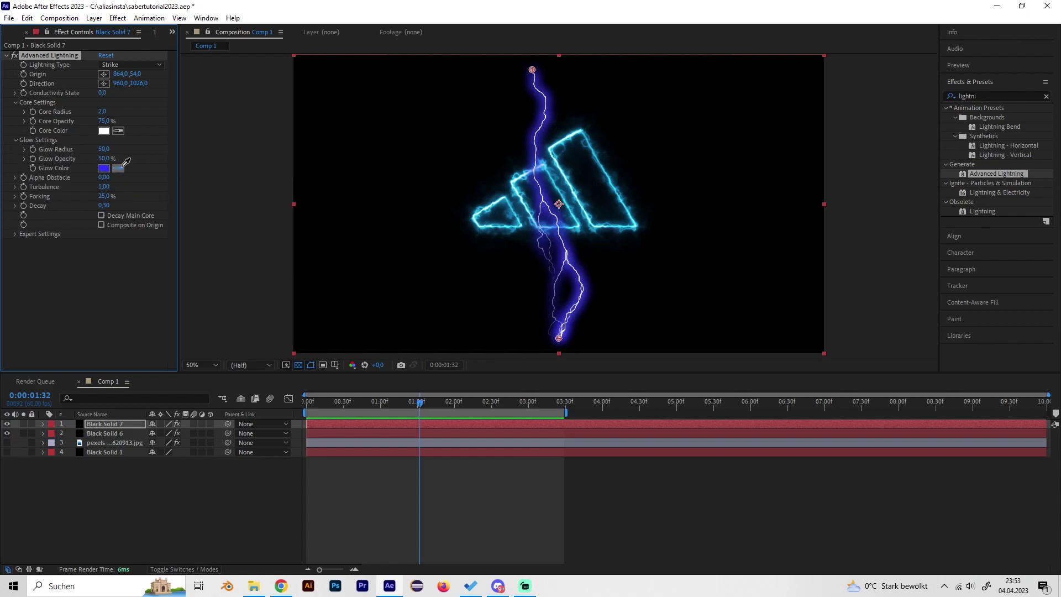
pyautogui.click(627, 227)
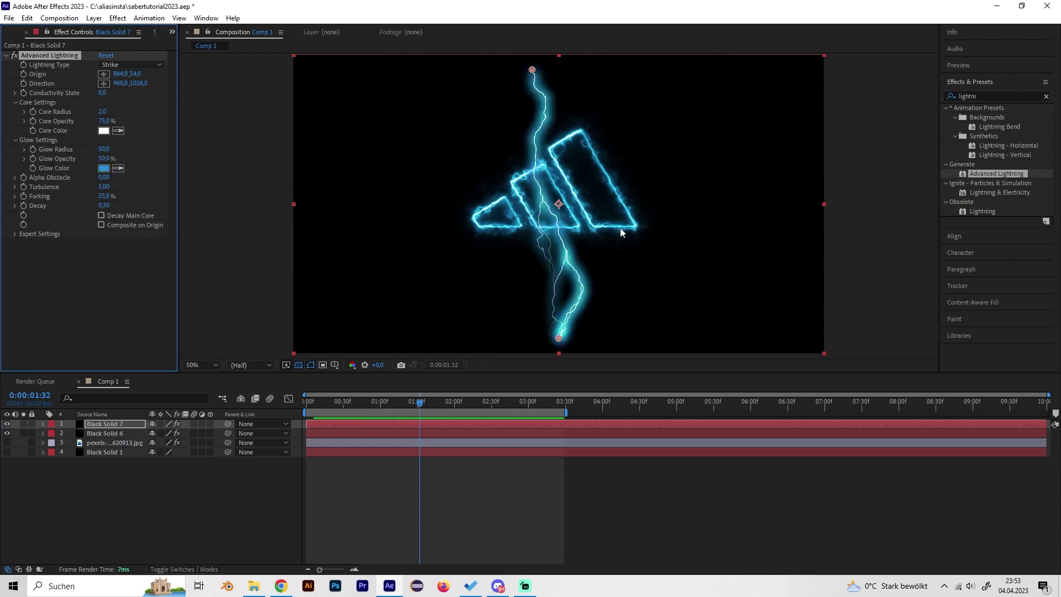
pyautogui.click(117, 168)
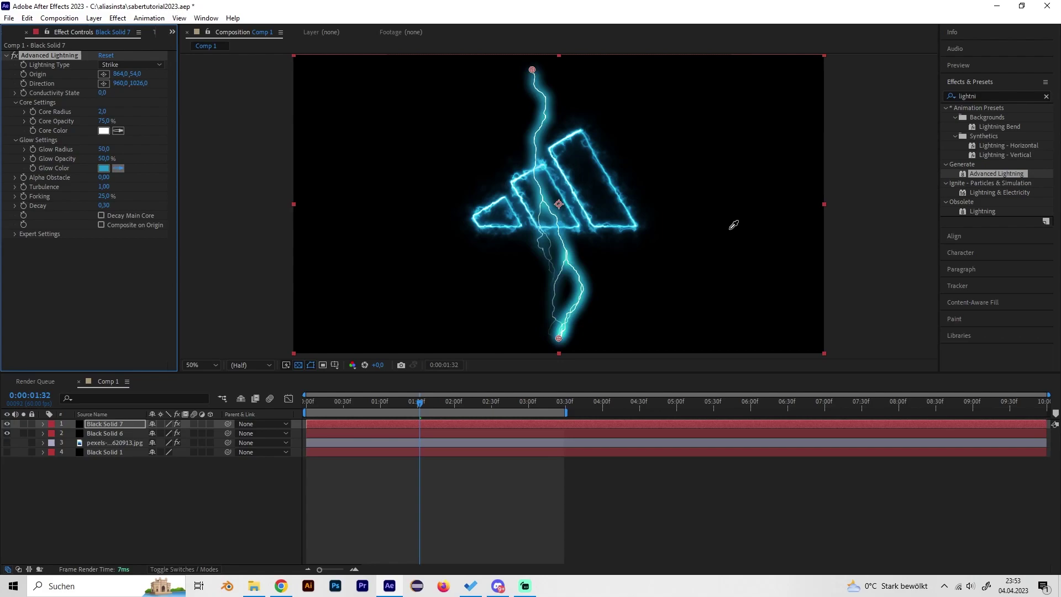
pyautogui.click(622, 232)
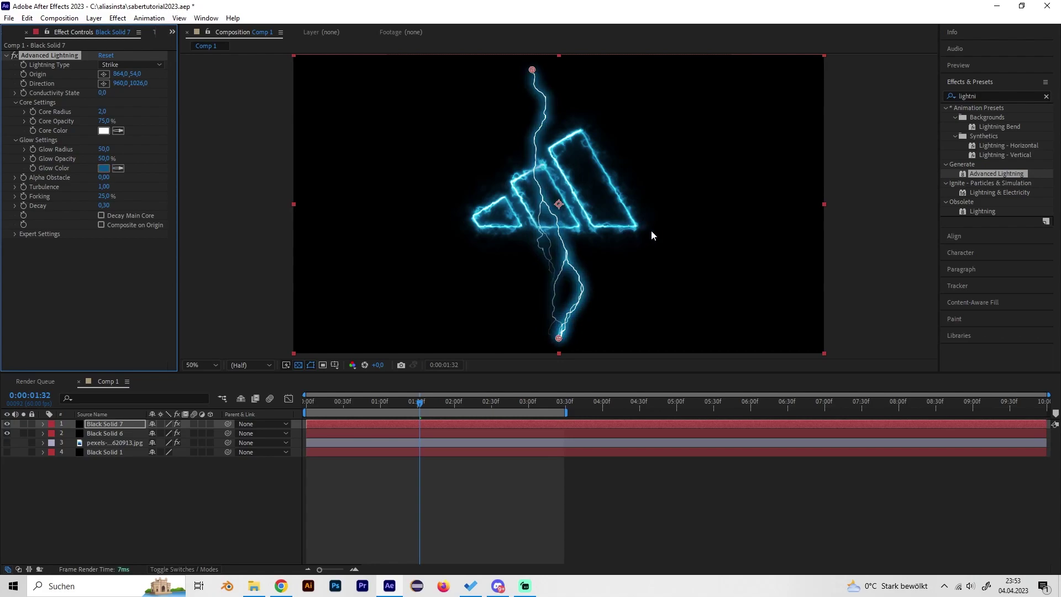
# Keyframe the lightning's Conductivity State from 0 at 0:00:00:00 to 6 at 0:00:01:00
pyautogui.click(264, 507)
pyautogui.moveTo(362, 409); pyautogui.dragTo(255, 411)
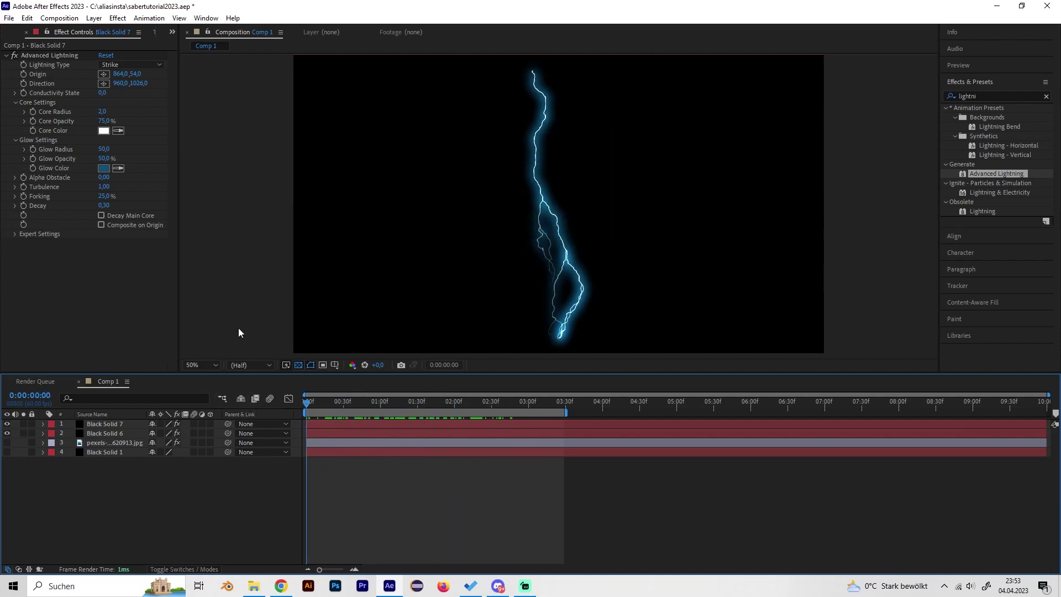
pyautogui.click(24, 100)
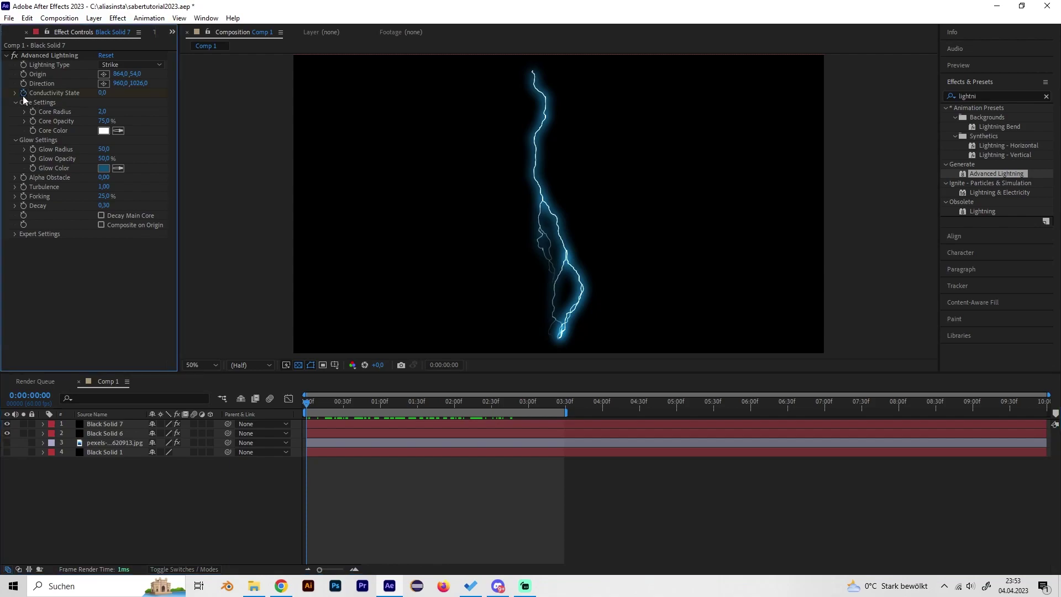
pyautogui.click(381, 401)
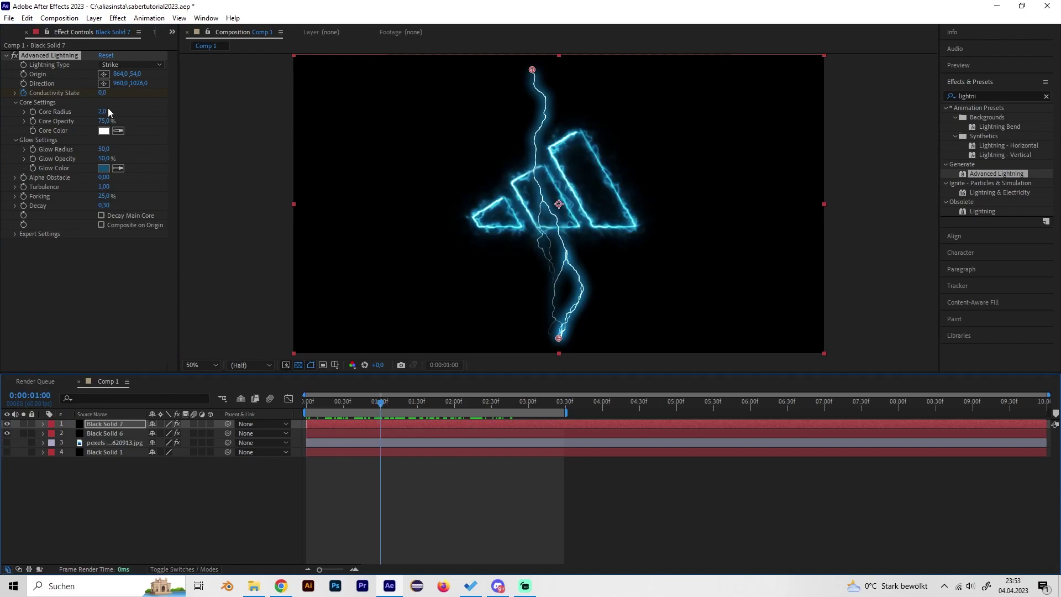
pyautogui.click(101, 93)
pyautogui.write('6')
pyautogui.press('Return')
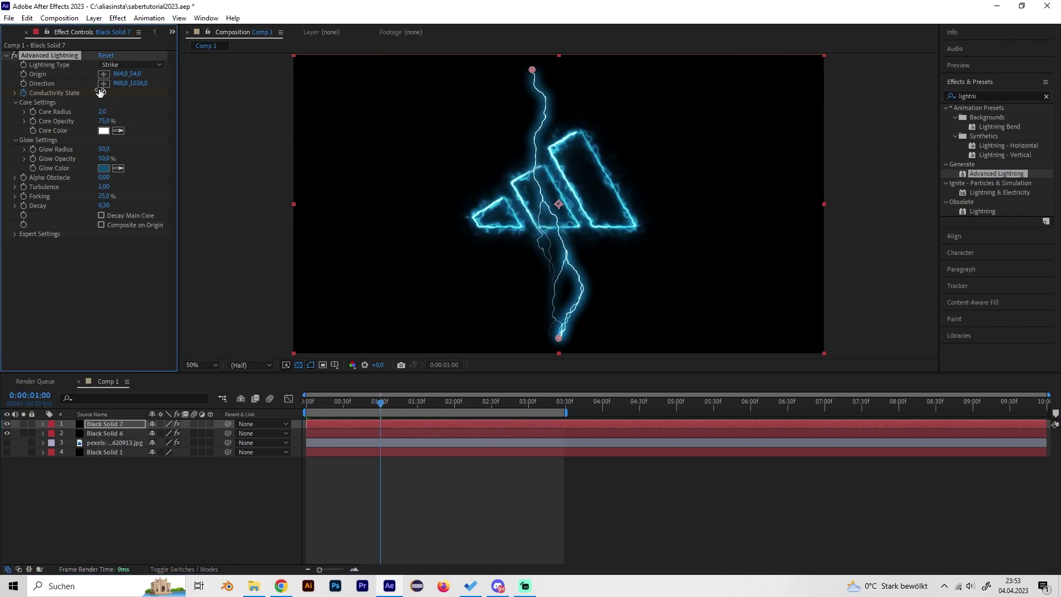
# Play the composition from the start to check how the lightning bolt moves over the stripes
pyautogui.moveTo(378, 400); pyautogui.dragTo(263, 412)
pyautogui.press('space')
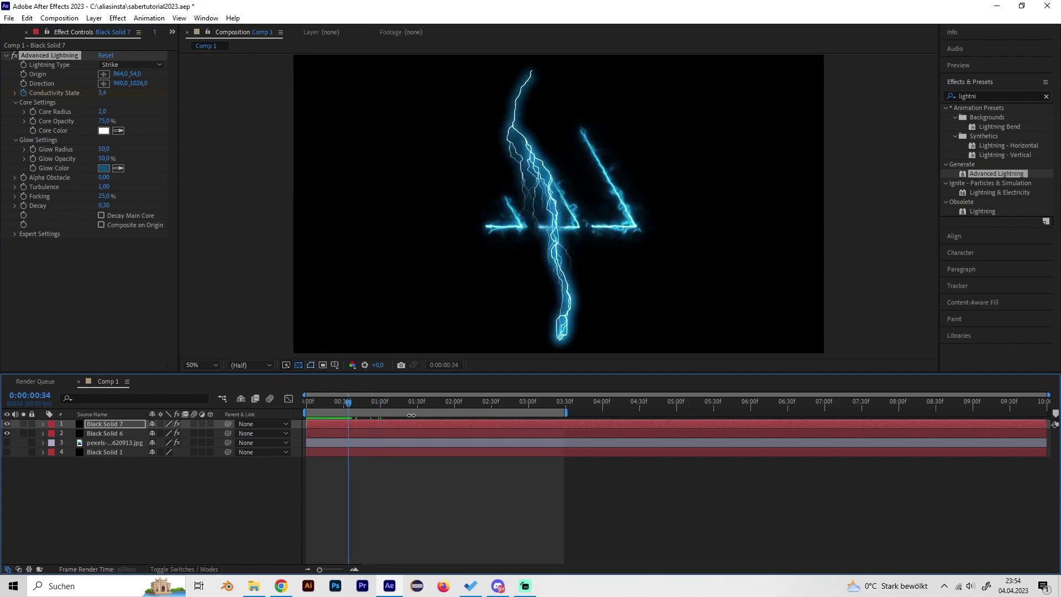
pyautogui.moveTo(344, 403); pyautogui.dragTo(285, 405)
pyautogui.press('space')
pyautogui.press('space')
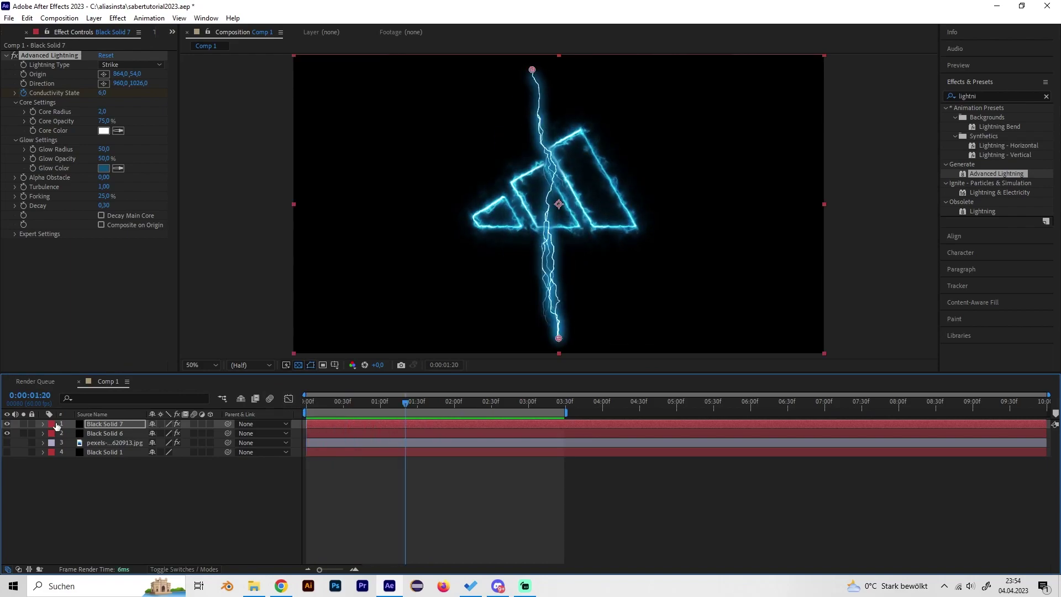
# Expand the top layer's Advanced Lightning effect in the timeline to show its keyframed properties
pyautogui.click(43, 424)
pyautogui.click(54, 434)
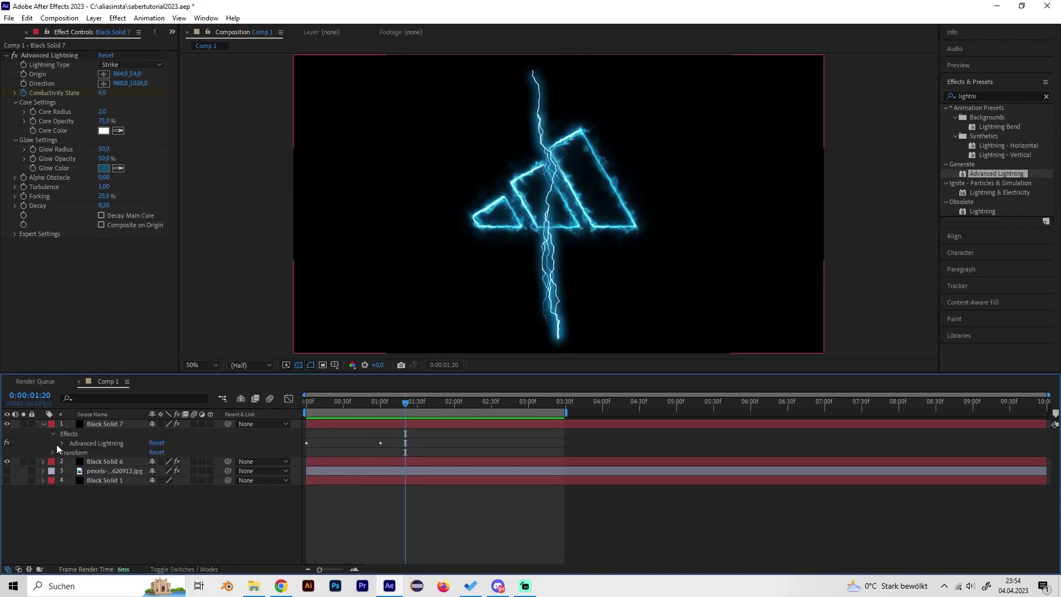
pyautogui.click(61, 444)
# Set the lightning's Conductivity State keyframe at 0:00:01:00 to 3
pyautogui.click(380, 465)
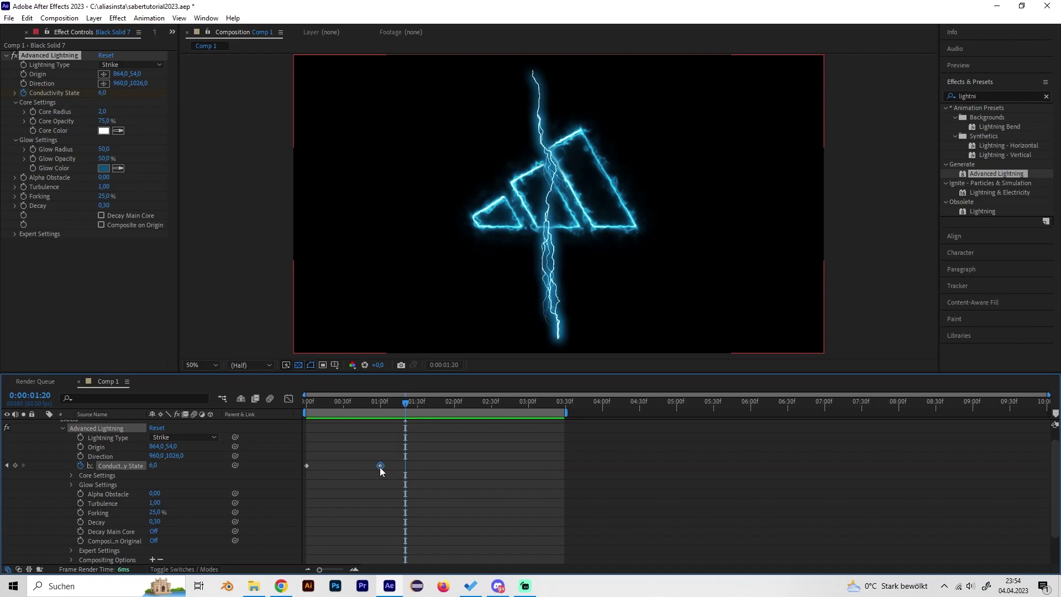
pyautogui.click(6, 465)
pyautogui.click(103, 93)
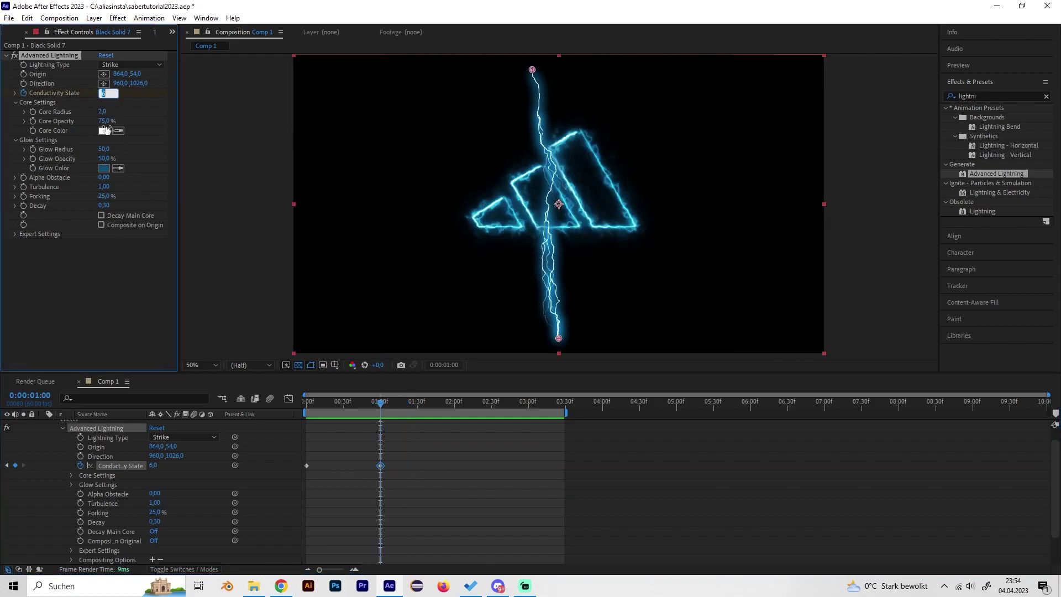
pyautogui.click(113, 293)
pyautogui.moveTo(386, 401); pyautogui.dragTo(263, 416)
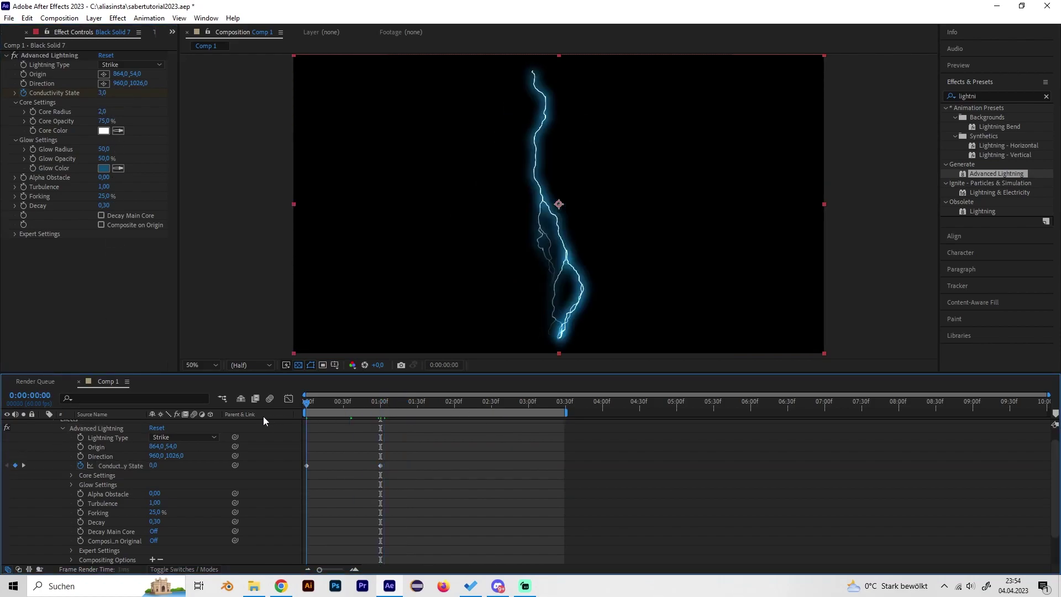
# Play and scrub the composition to check how the lower Conductivity State changes the bolt's movement
pyautogui.press('space')
pyautogui.press('space')
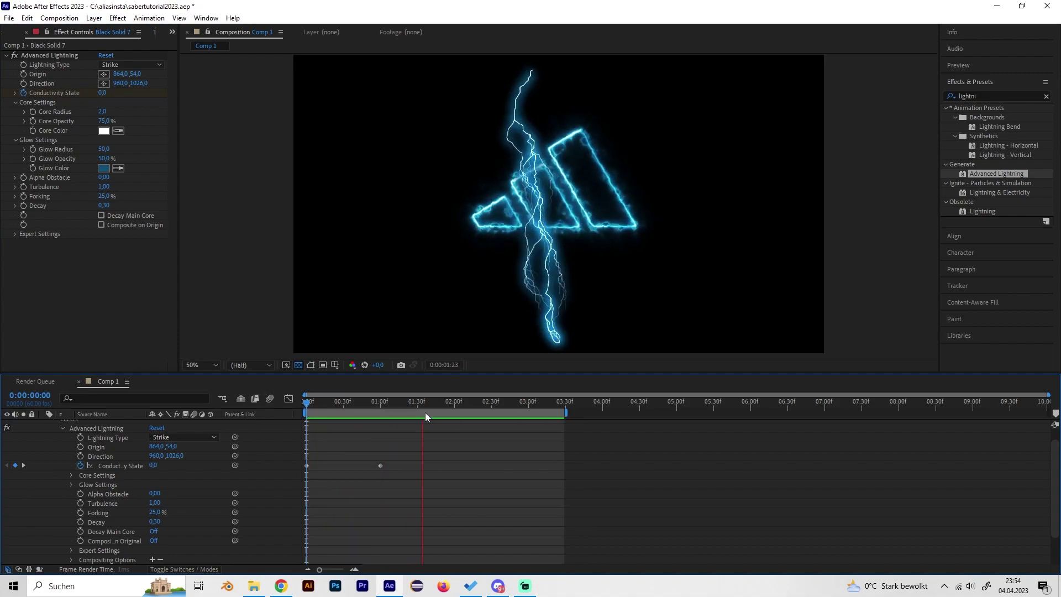
pyautogui.press('space')
pyautogui.moveTo(412, 408); pyautogui.dragTo(429, 423)
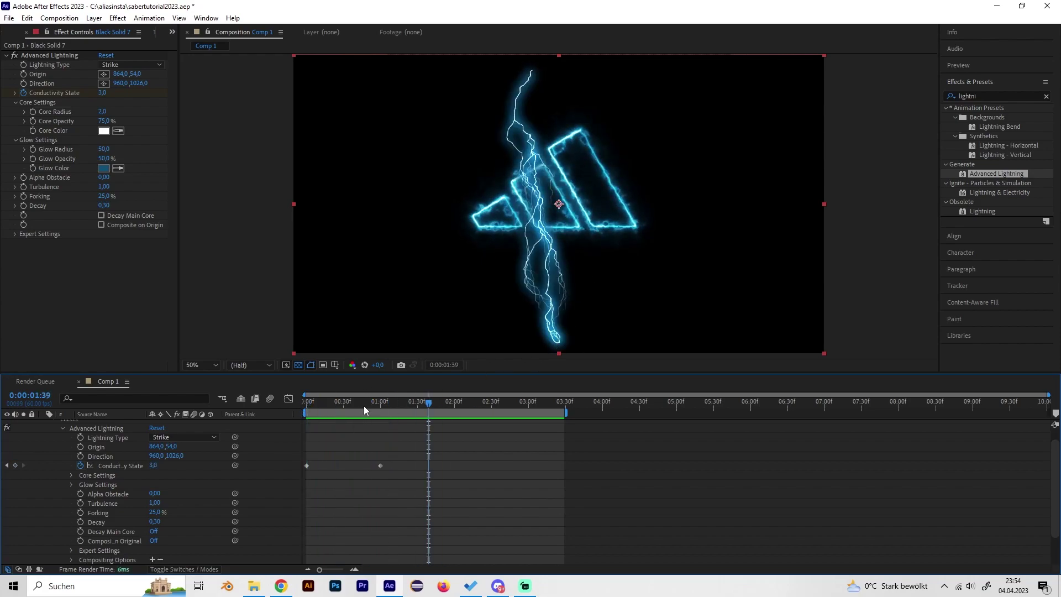
pyautogui.moveTo(364, 405); pyautogui.dragTo(286, 409)
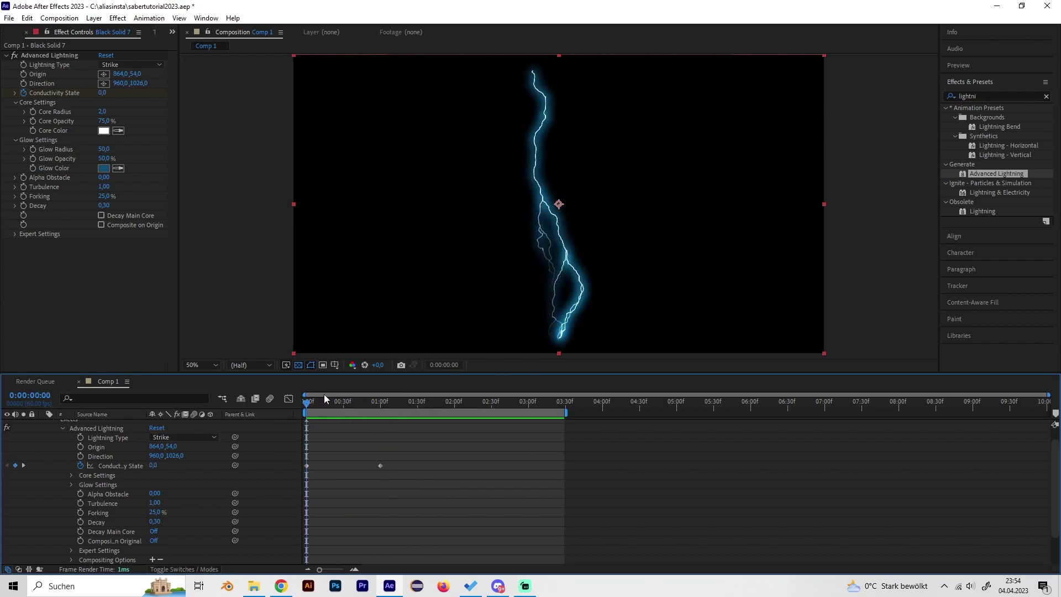
# Keyframe the lightning's Direction at 0:00:00:00 and move that point up onto the Origin, at about 862, 56
pyautogui.scroll(1, 102, 431)
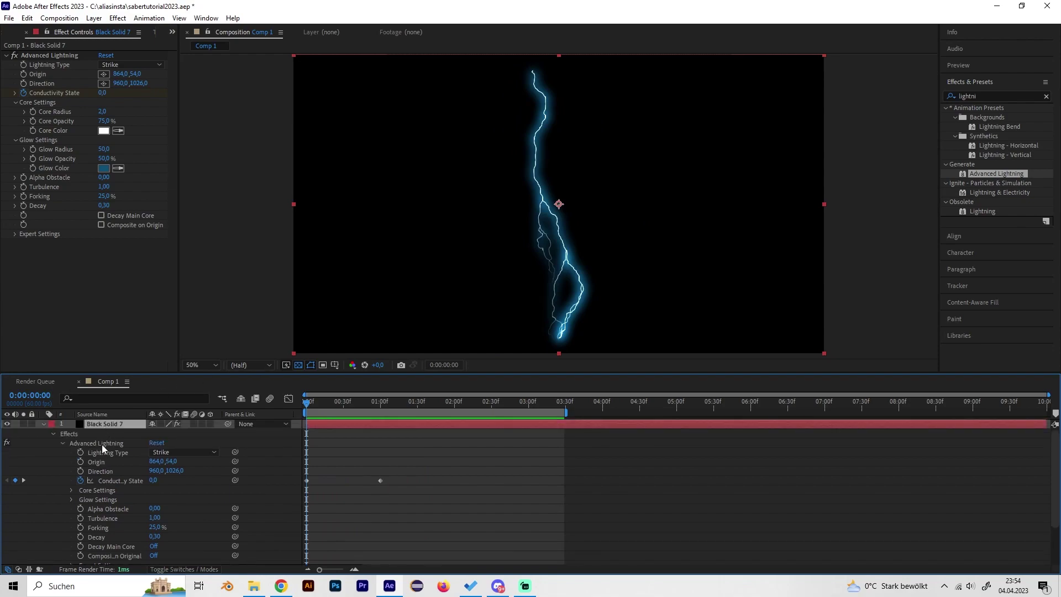
pyautogui.click(102, 444)
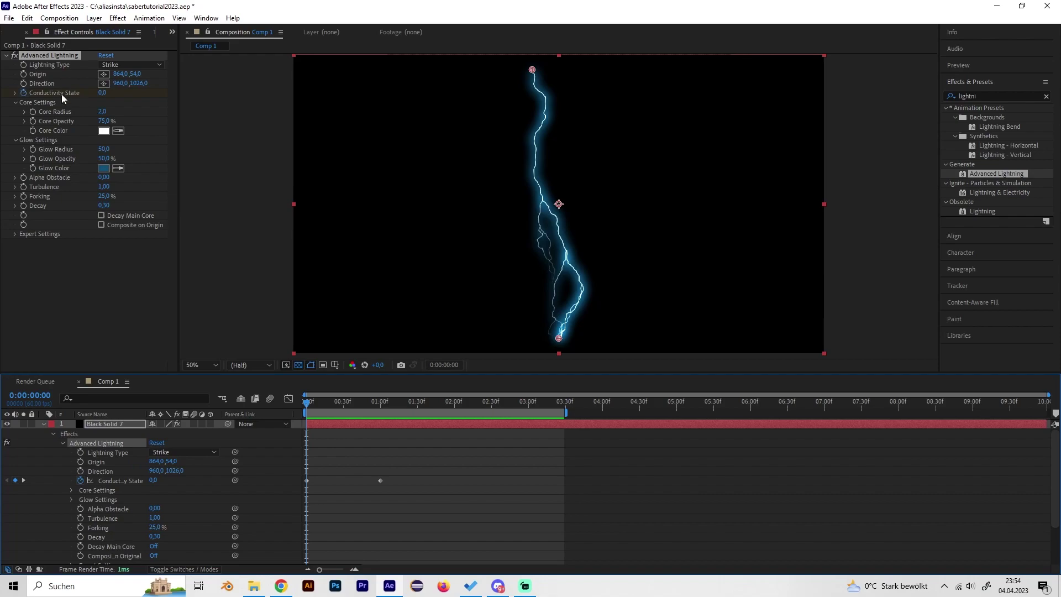
pyautogui.click(24, 83)
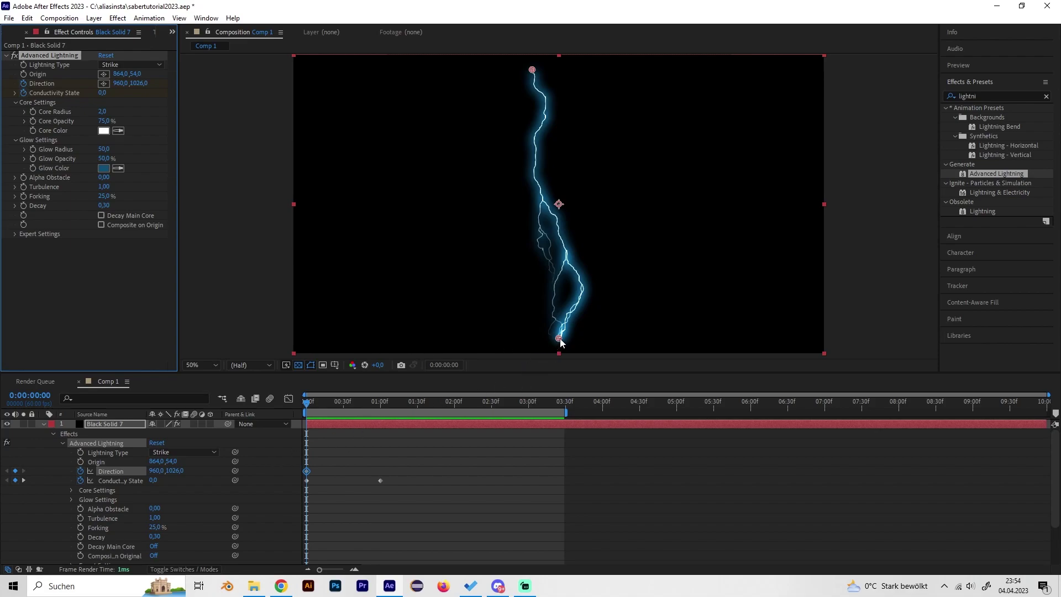
pyautogui.moveTo(559, 339); pyautogui.dragTo(536, 69)
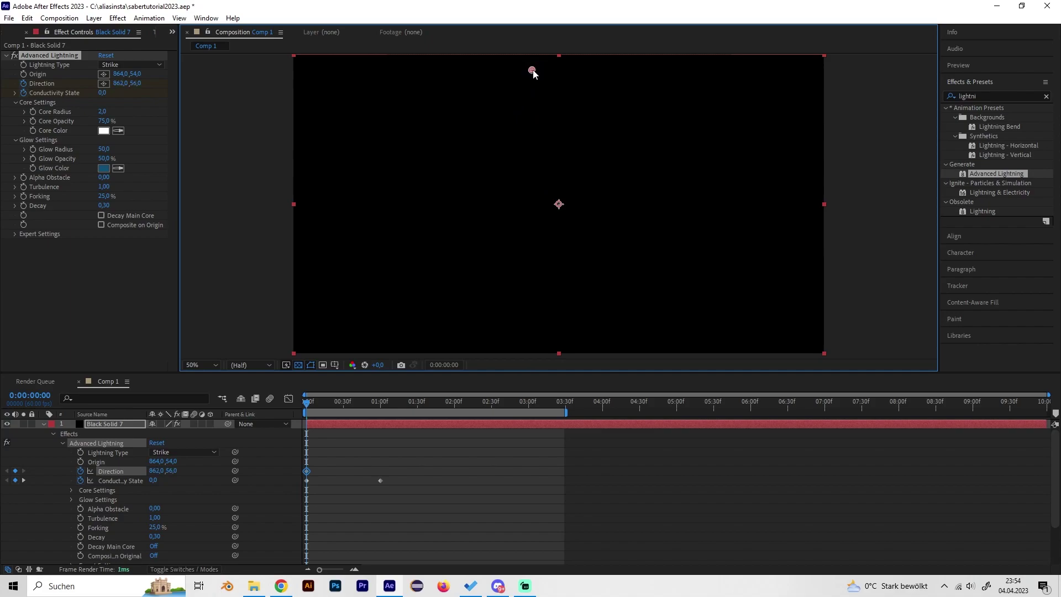
# Try to pull the strike's end point down below the stripes at 0:00:00:24, and play the result from the start
pyautogui.click(334, 402)
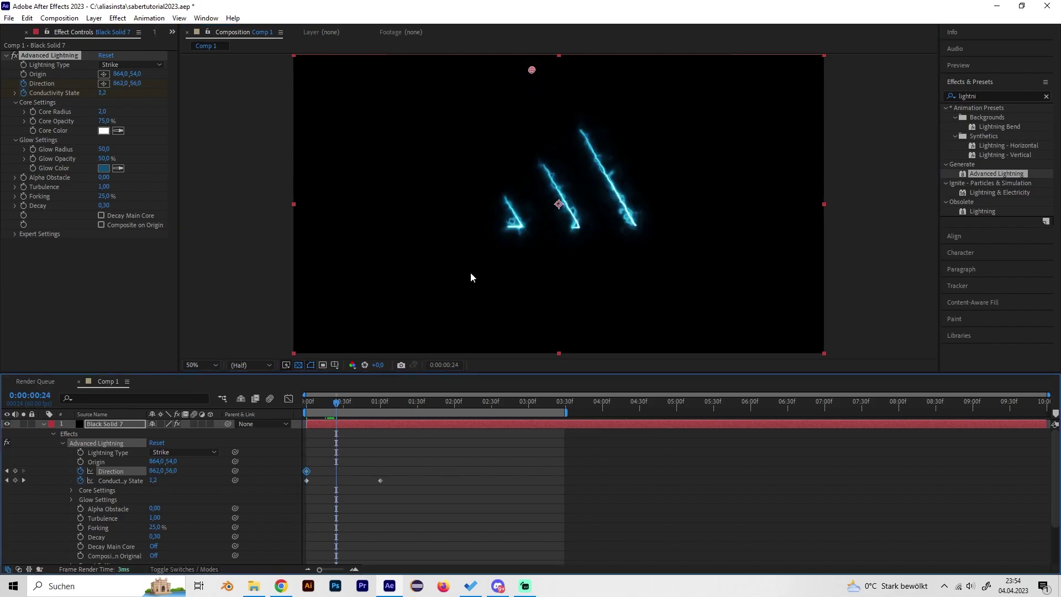
pyautogui.moveTo(529, 70); pyautogui.dragTo(543, 321)
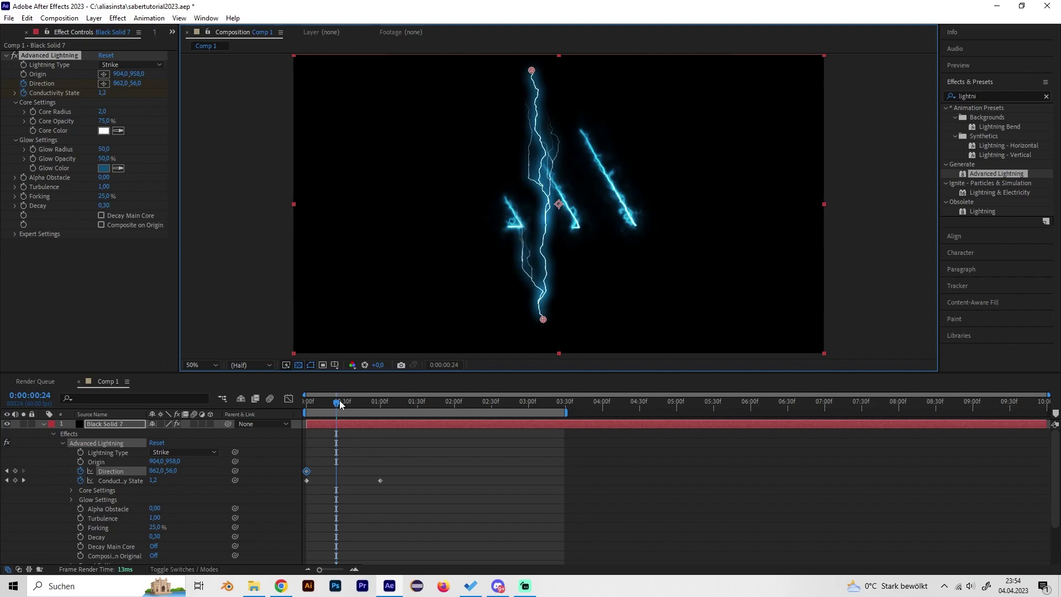
pyautogui.moveTo(340, 404); pyautogui.dragTo(293, 407)
pyautogui.press('space')
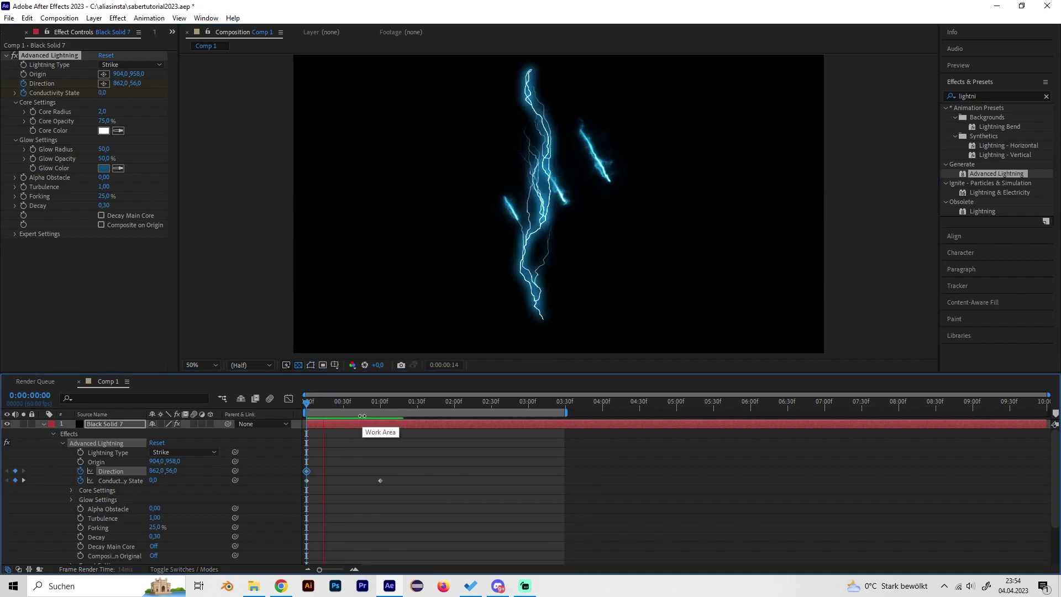
pyautogui.press('space')
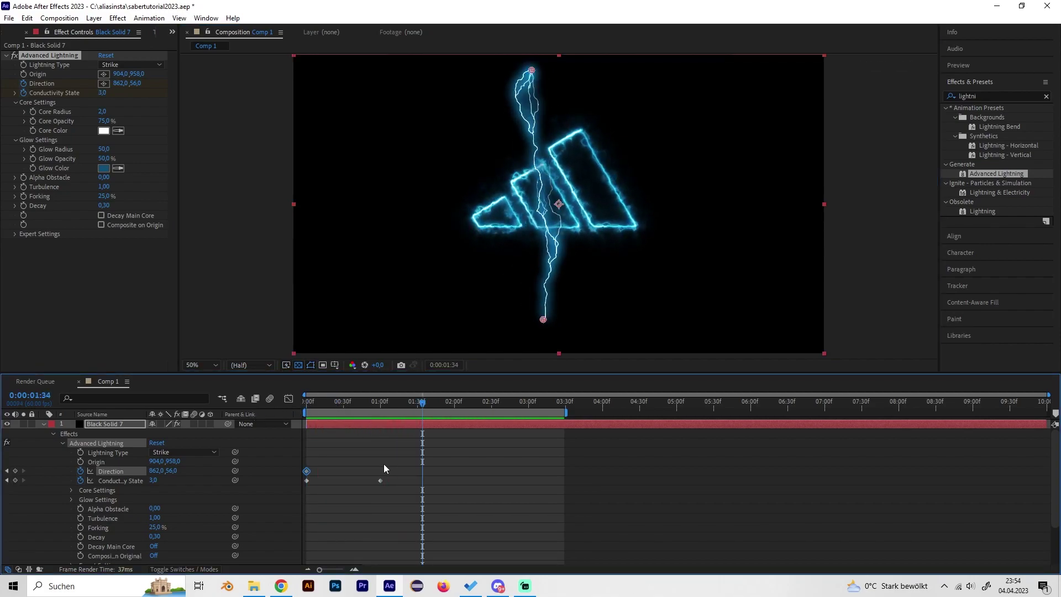
# Undo the point move made at 0:00:00:24 and delete the Direction keyframe at the start
pyautogui.hotkey('ctrl', 'z')
pyautogui.click(306, 471)
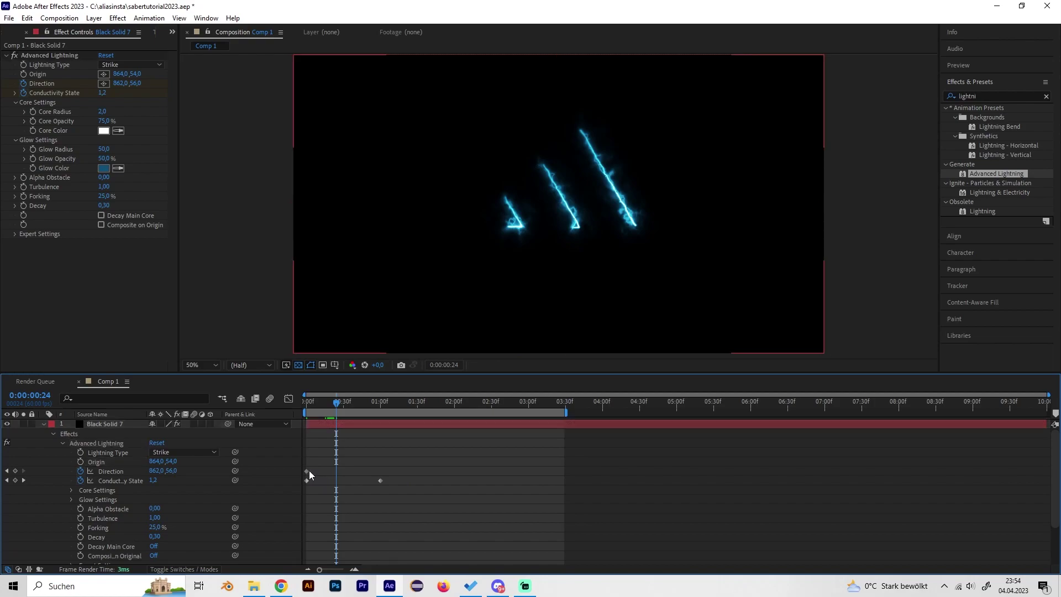
pyautogui.press('Delete')
pyautogui.click(134, 480)
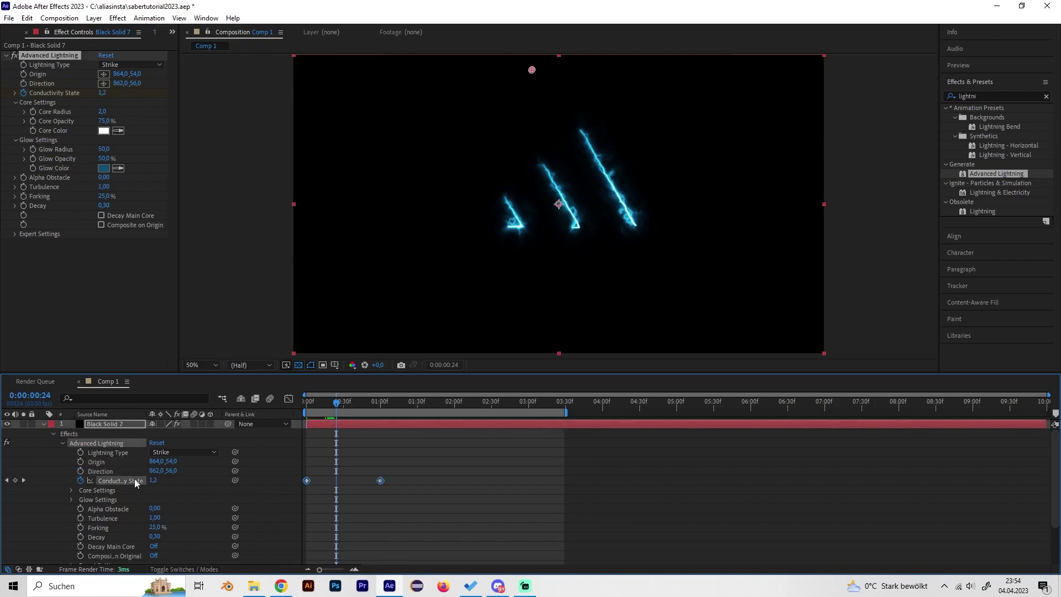
pyautogui.click(134, 470)
pyautogui.moveTo(344, 408); pyautogui.dragTo(294, 413)
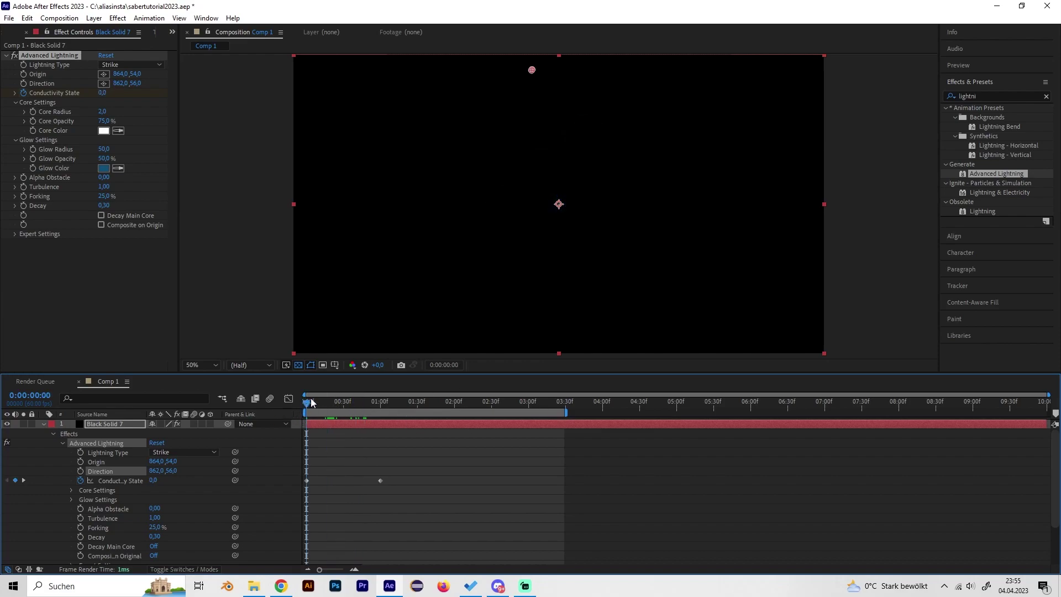
# Undo the recent Direction and Conductivity State edits, back to the full-length strike with its 6.0 keyframe
pyautogui.hotkey('ctrl', 'z')
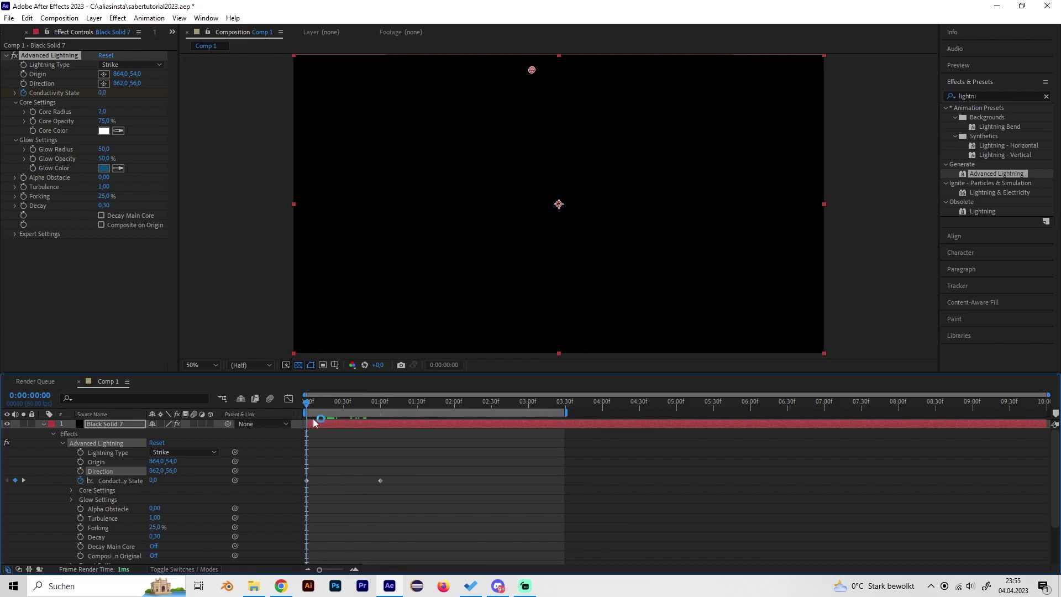
pyautogui.press('space')
pyautogui.hotkey('ctrl', 'z')
pyautogui.hotkey('ctrl', 'z')
pyautogui.hotkey('ctrl', 'z')
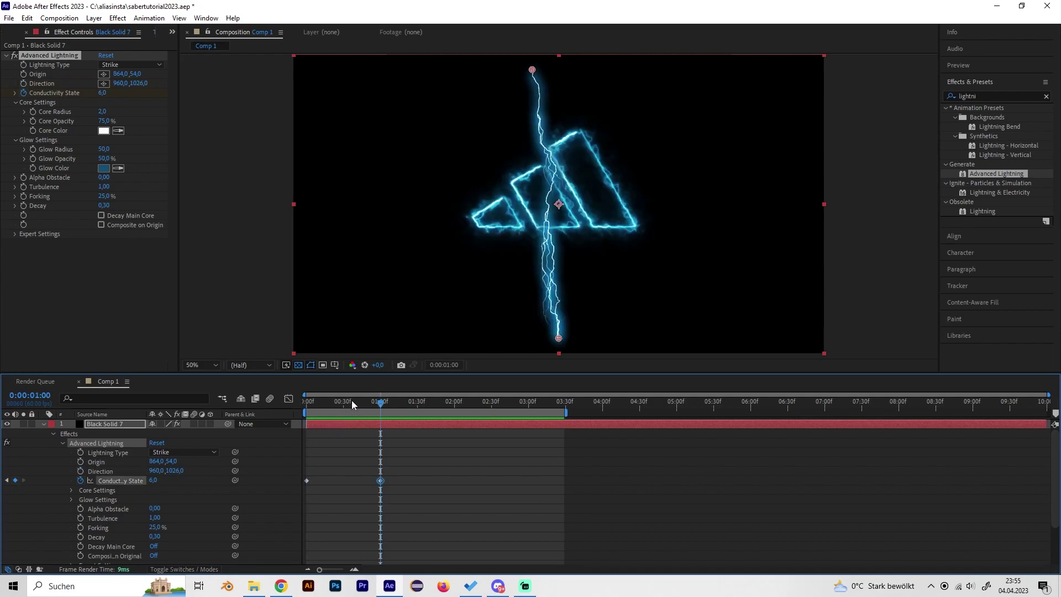
# Play the composition from the start to check the restored lightning strike against the stripes' reveal
pyautogui.moveTo(352, 400); pyautogui.dragTo(294, 413)
pyautogui.press('space')
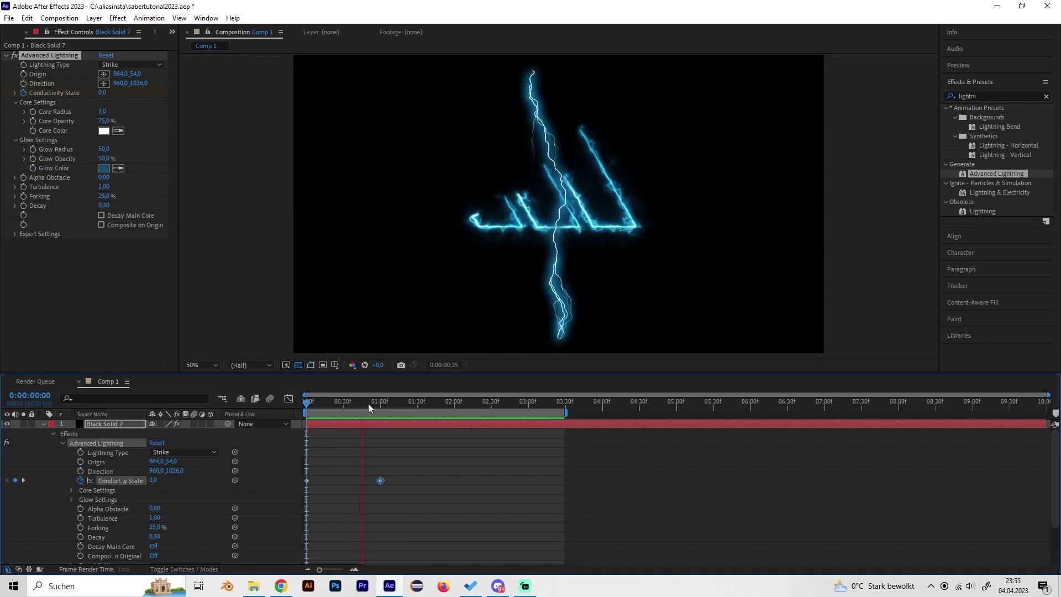
pyautogui.press('space')
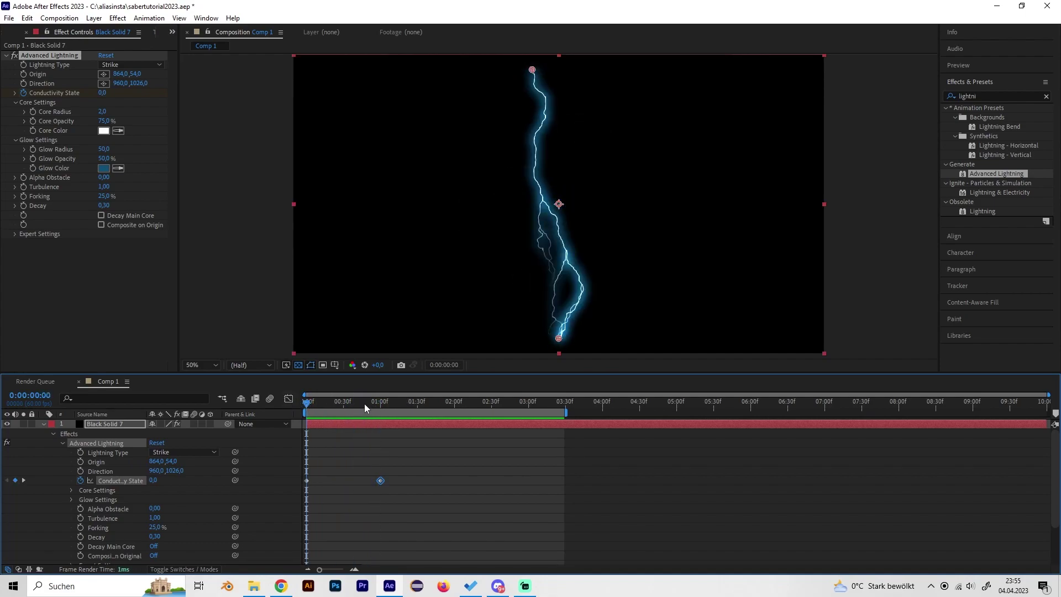
pyautogui.moveTo(321, 404); pyautogui.dragTo(295, 404)
# Keyframe the lightning's Direction at 0:00:00:59, move it onto the Origin at about 866, 56 at 0:00:00:00, and preview the strike
pyautogui.moveTo(335, 403); pyautogui.dragTo(378, 399)
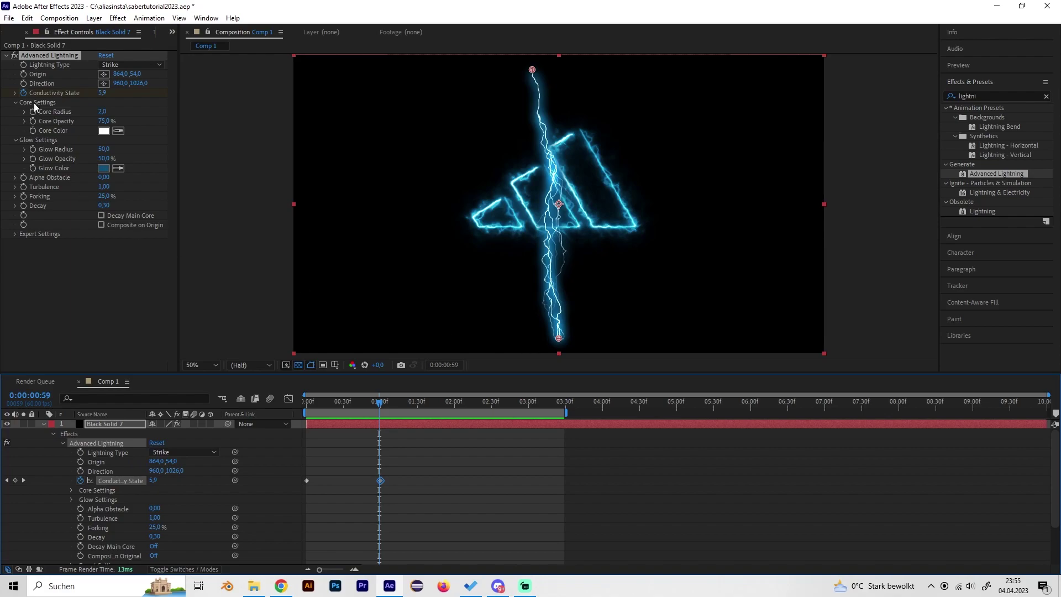
pyautogui.click(24, 84)
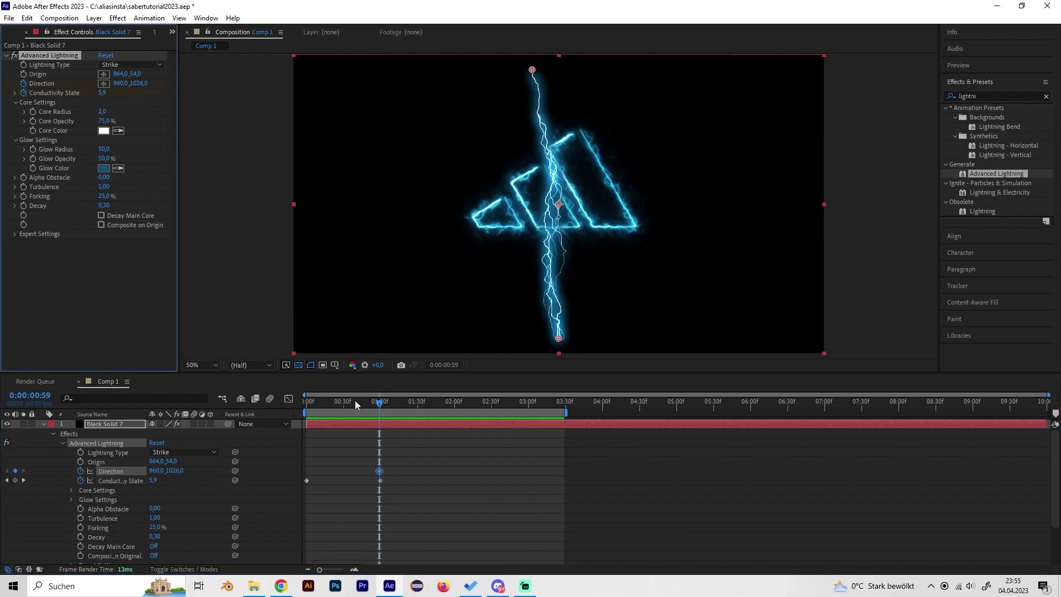
pyautogui.moveTo(380, 402); pyautogui.dragTo(294, 413)
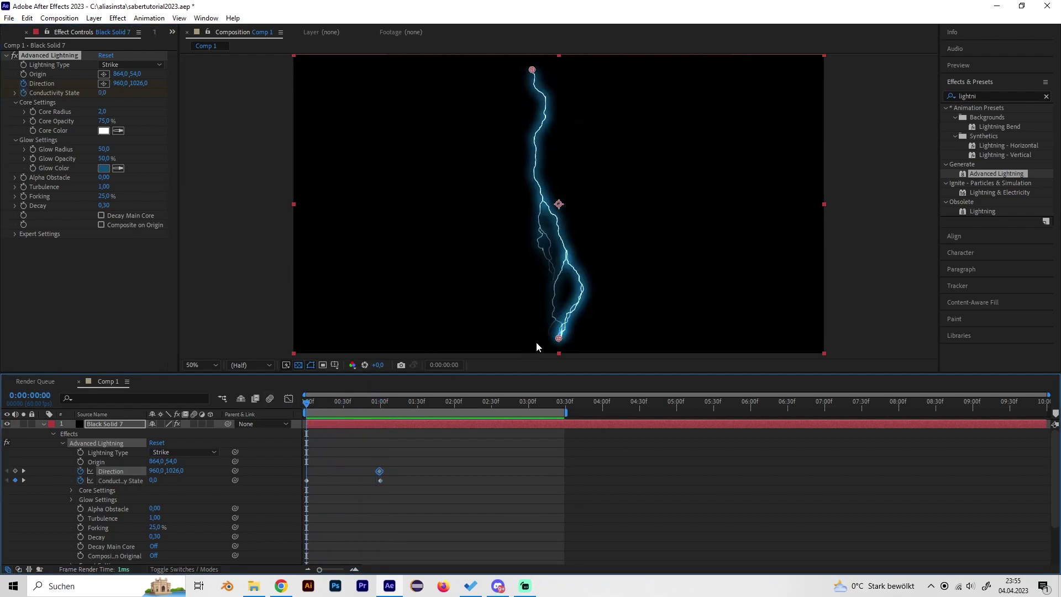
pyautogui.moveTo(559, 340); pyautogui.dragTo(532, 73)
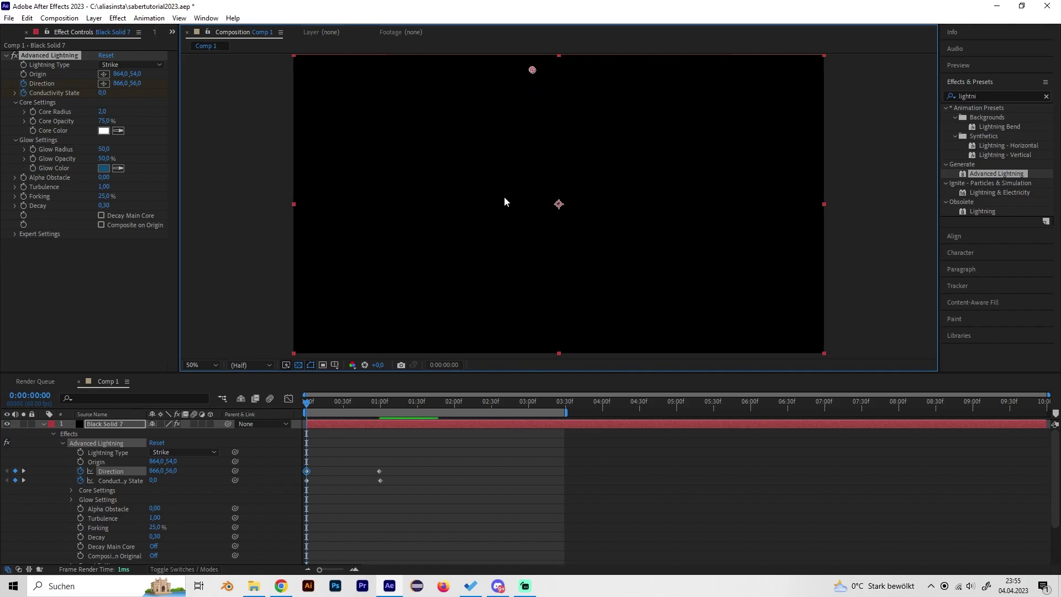
pyautogui.press('space')
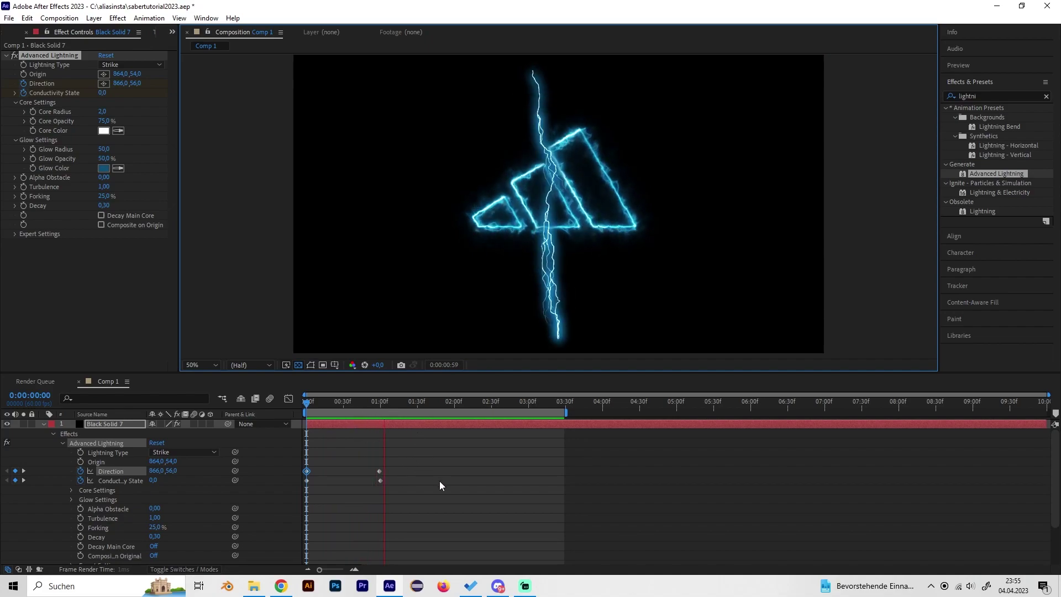
pyautogui.press('space')
# Move the second Direction keyframe earlier, to about 0:00:00:22, checking the faster strike in playback
pyautogui.moveTo(381, 474); pyautogui.dragTo(339, 471)
pyautogui.press('Home')
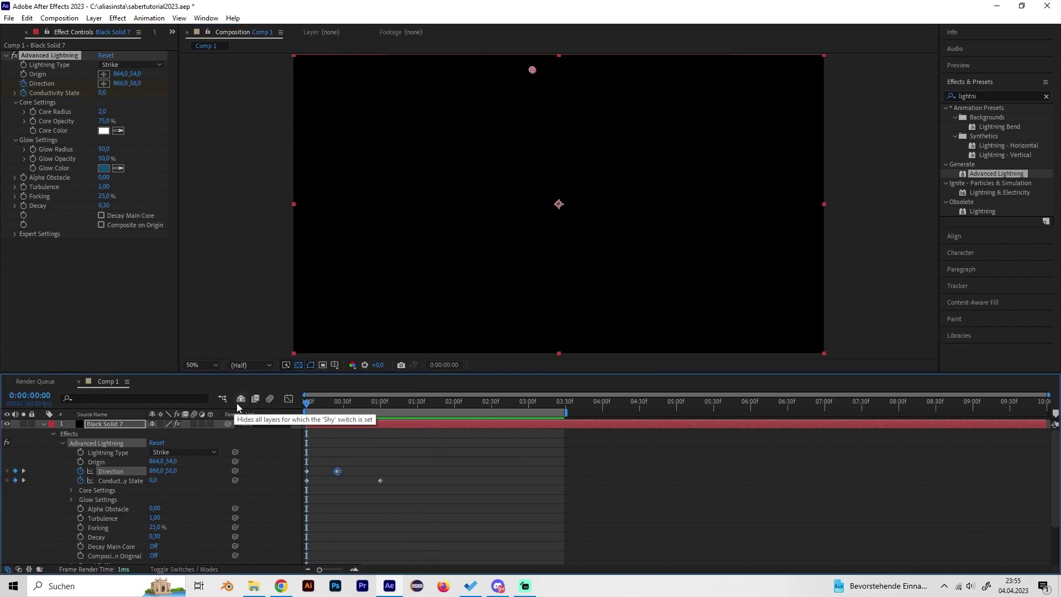
pyautogui.press('space')
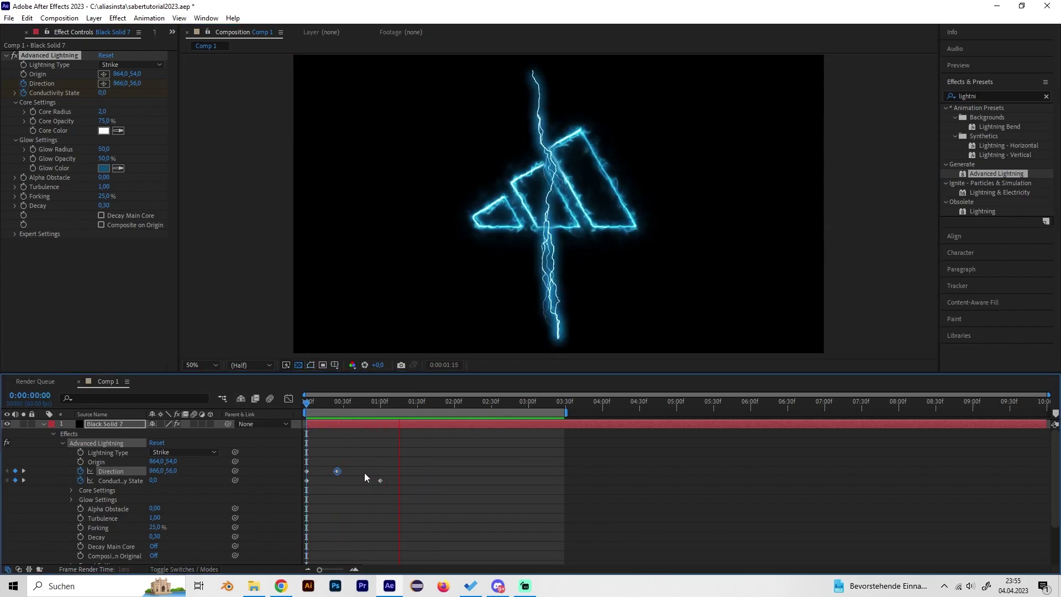
pyautogui.press('space')
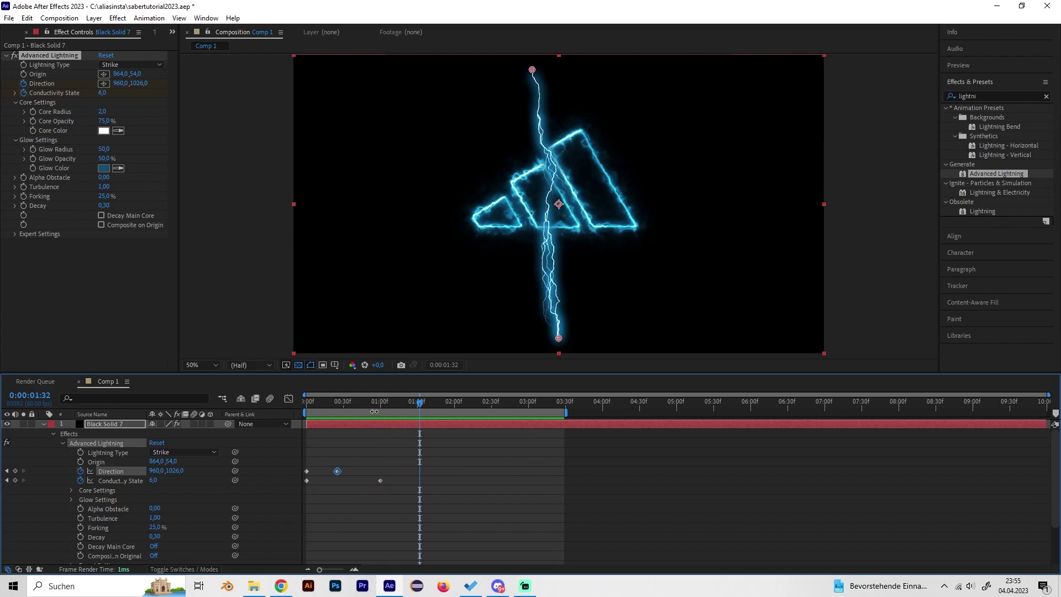
pyautogui.moveTo(339, 473); pyautogui.dragTo(334, 473)
# Keyframe the lightning's Origin at 0:00:00:49, move it down onto the Direction point at about 960, 1024 at 0:00:01:02, and preview
pyautogui.moveTo(340, 404); pyautogui.dragTo(367, 408)
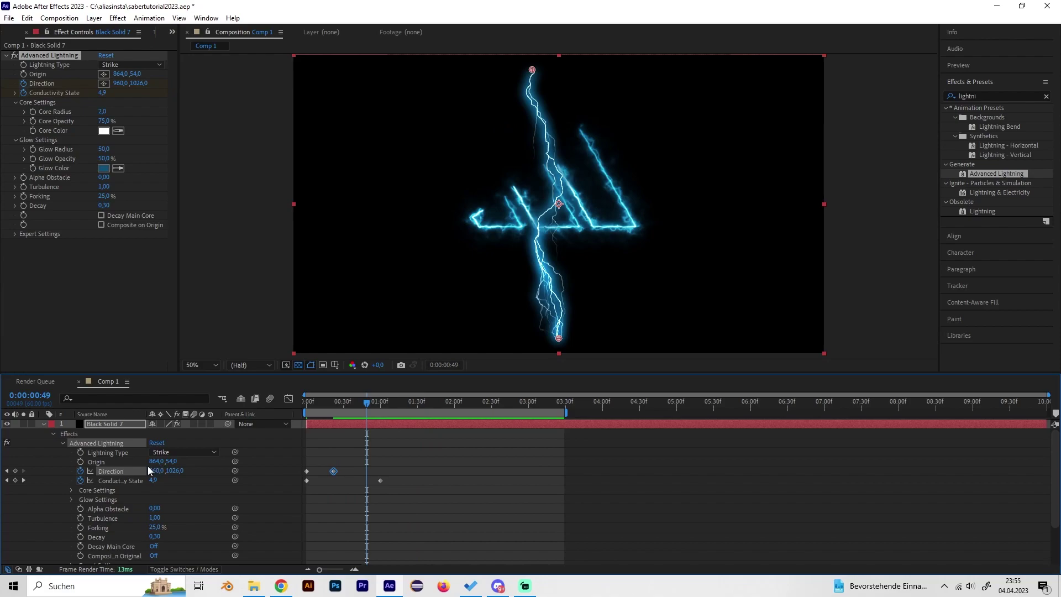
pyautogui.click(80, 461)
pyautogui.moveTo(372, 409); pyautogui.dragTo(383, 408)
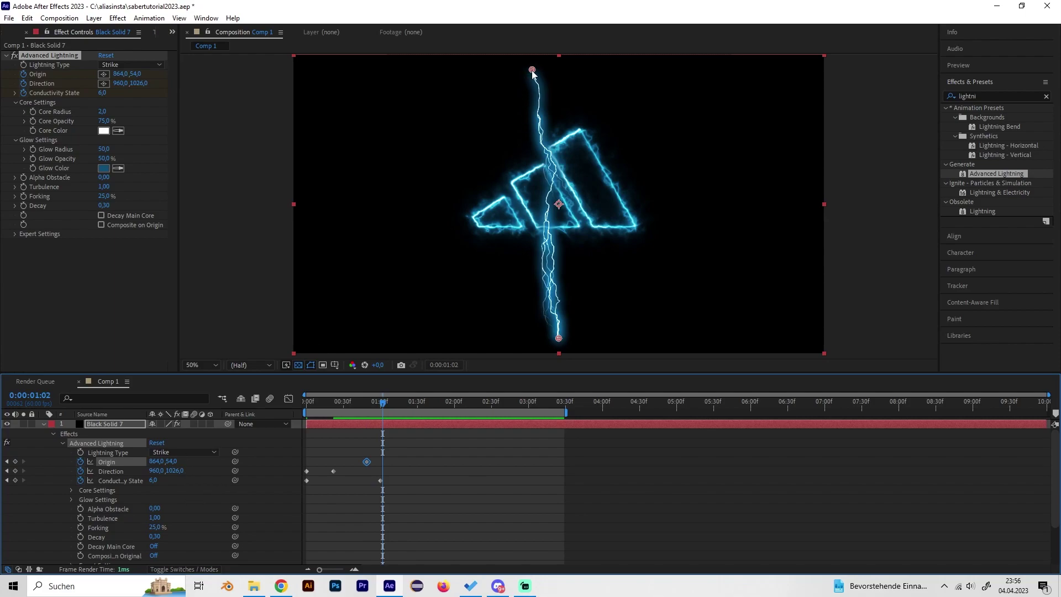
pyautogui.moveTo(533, 70); pyautogui.dragTo(560, 339)
pyautogui.moveTo(384, 409); pyautogui.dragTo(294, 413)
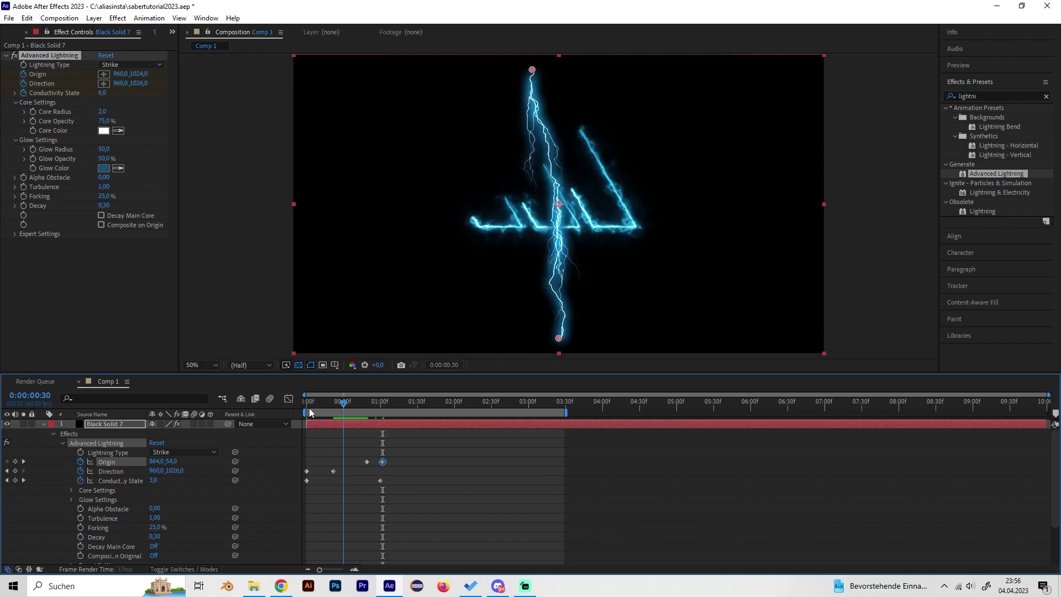
pyautogui.press('space')
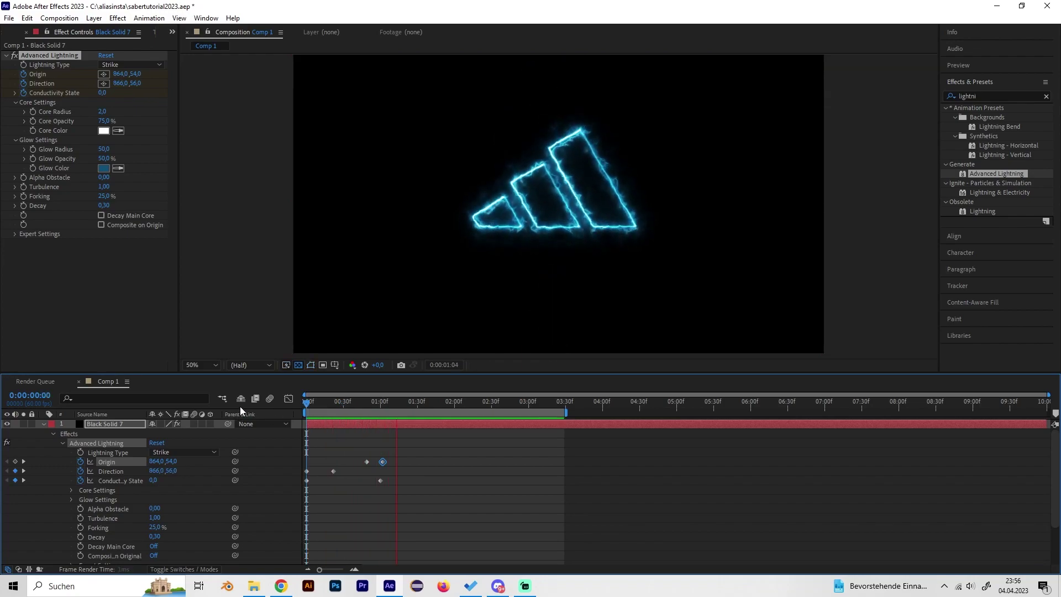
# Trim the end of the lightning layer to 0:00:01:02
pyautogui.moveTo(390, 403); pyautogui.dragTo(386, 407)
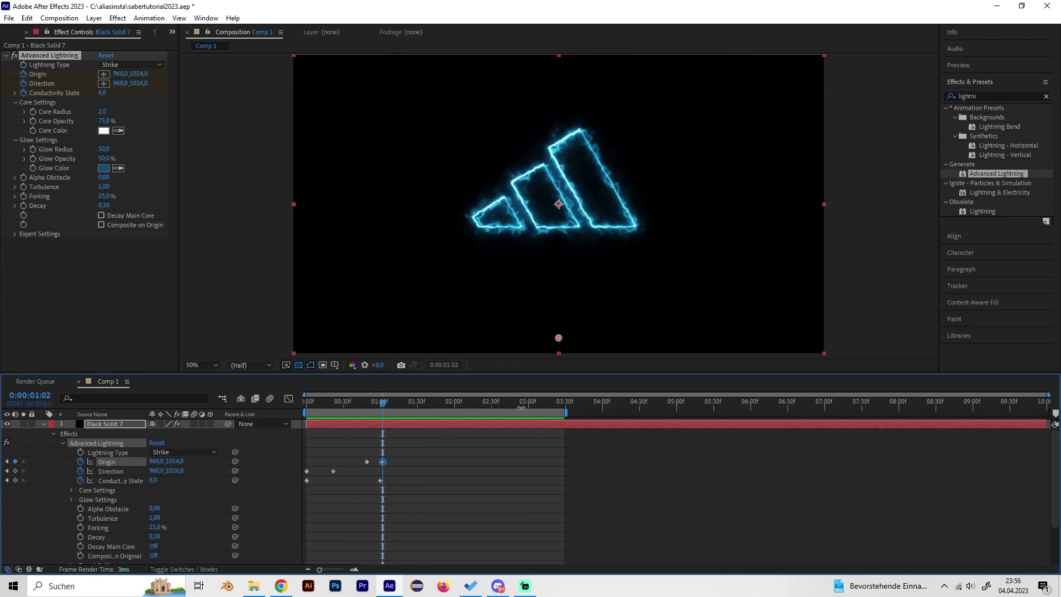
pyautogui.moveTo(1046, 424); pyautogui.dragTo(383, 441)
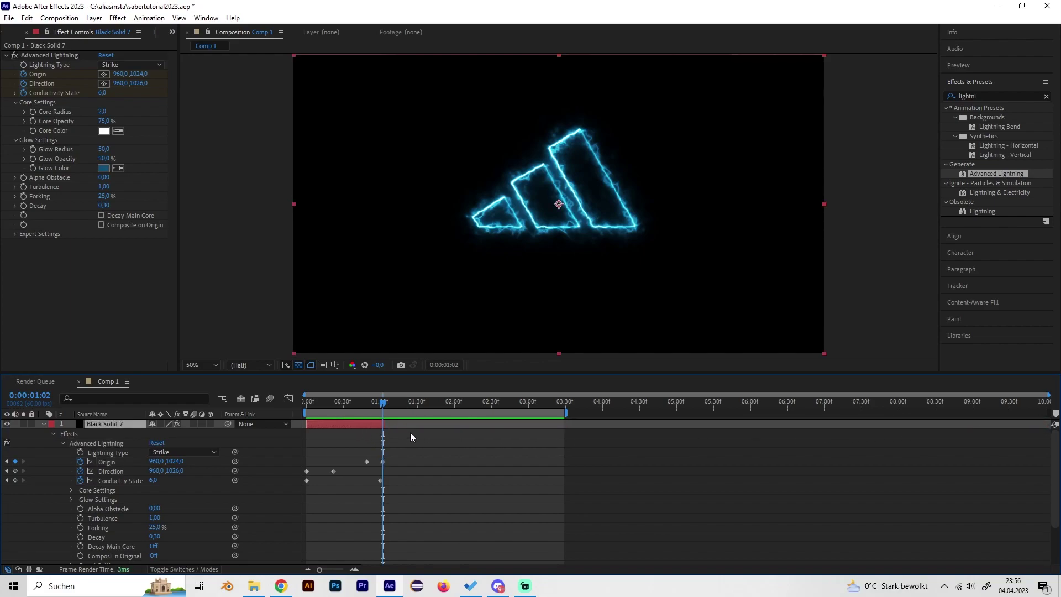
# Preview the lightning strike from the start, and scale the Black Solid 7 lightning layer to 30% at 0:00:00:24
pyautogui.press('Home')
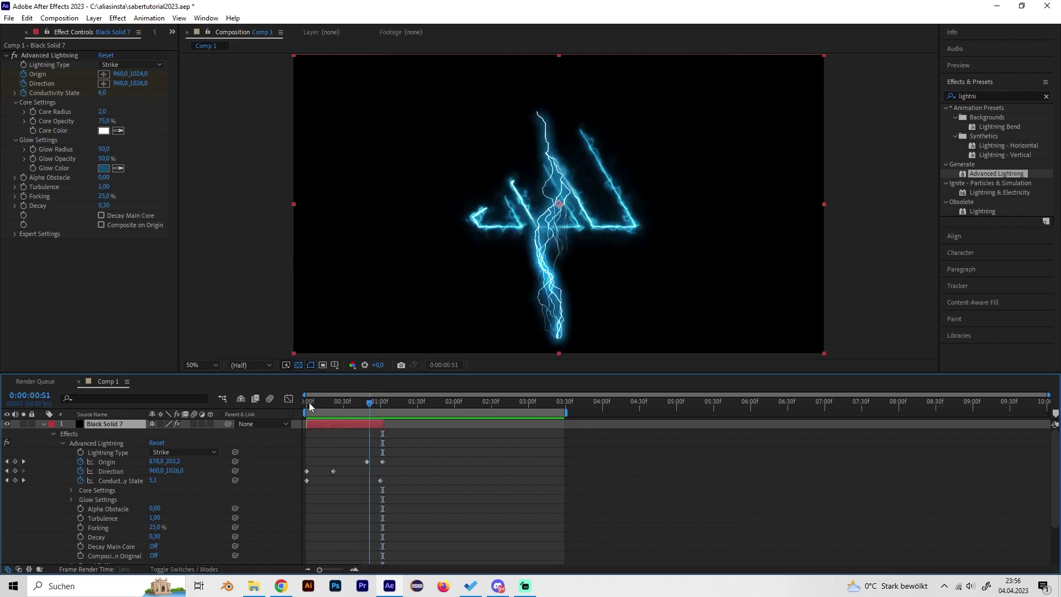
pyautogui.press('space')
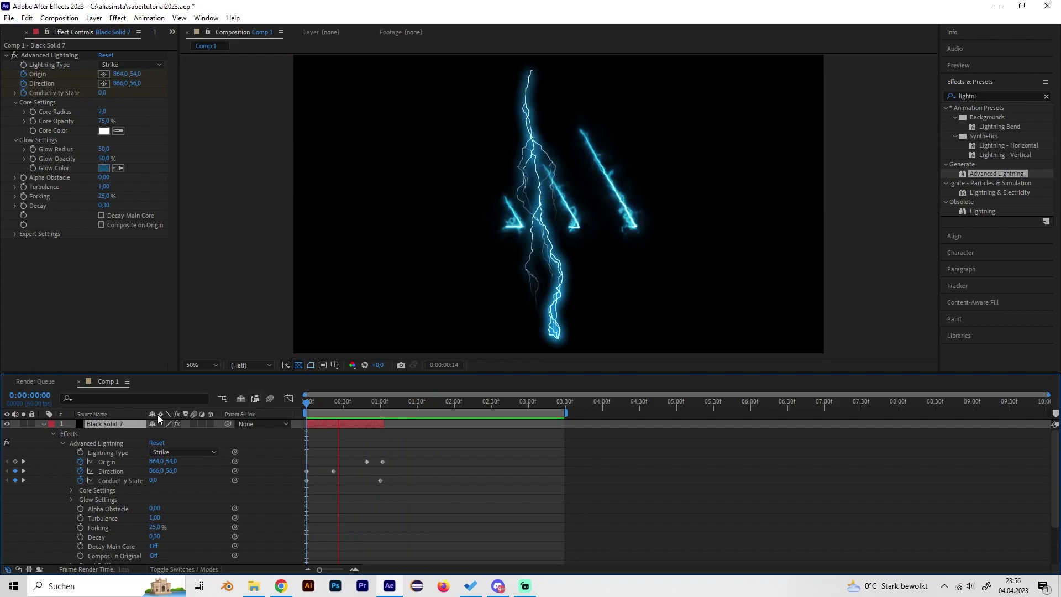
pyautogui.press('space')
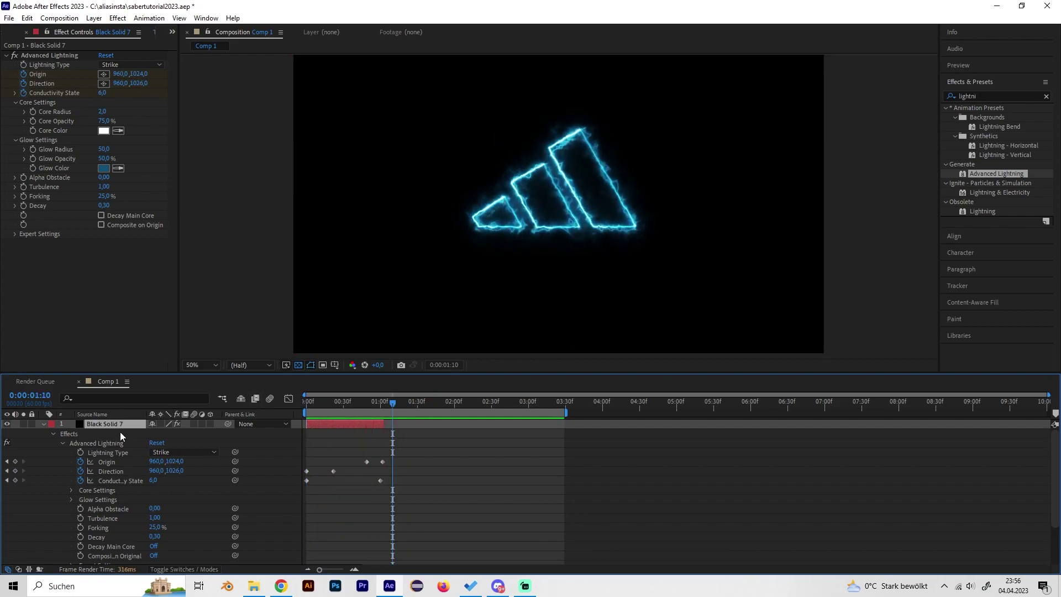
pyautogui.click(44, 423)
pyautogui.press('s')
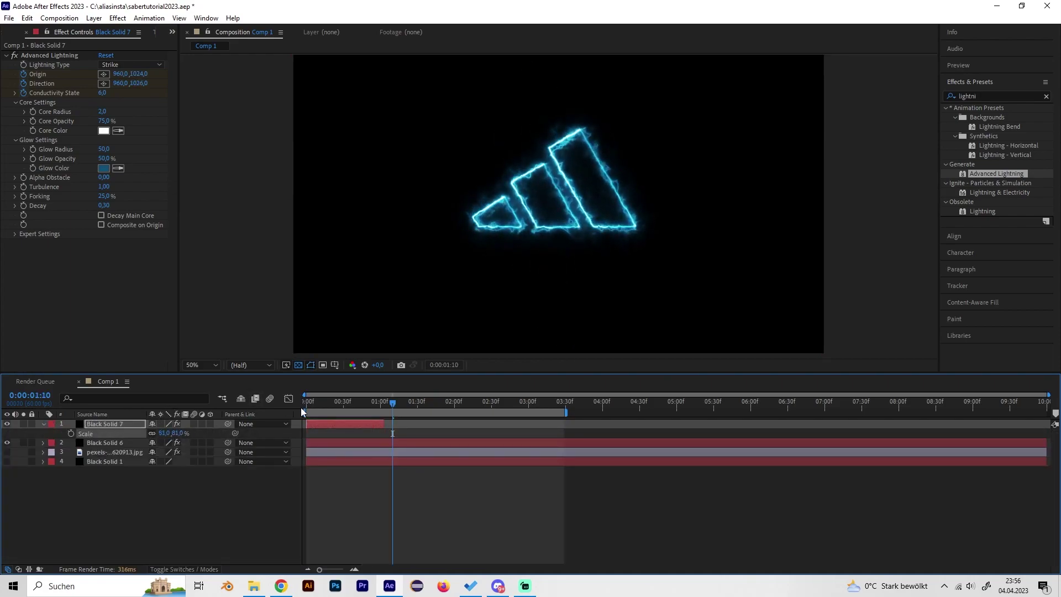
pyautogui.click(336, 400)
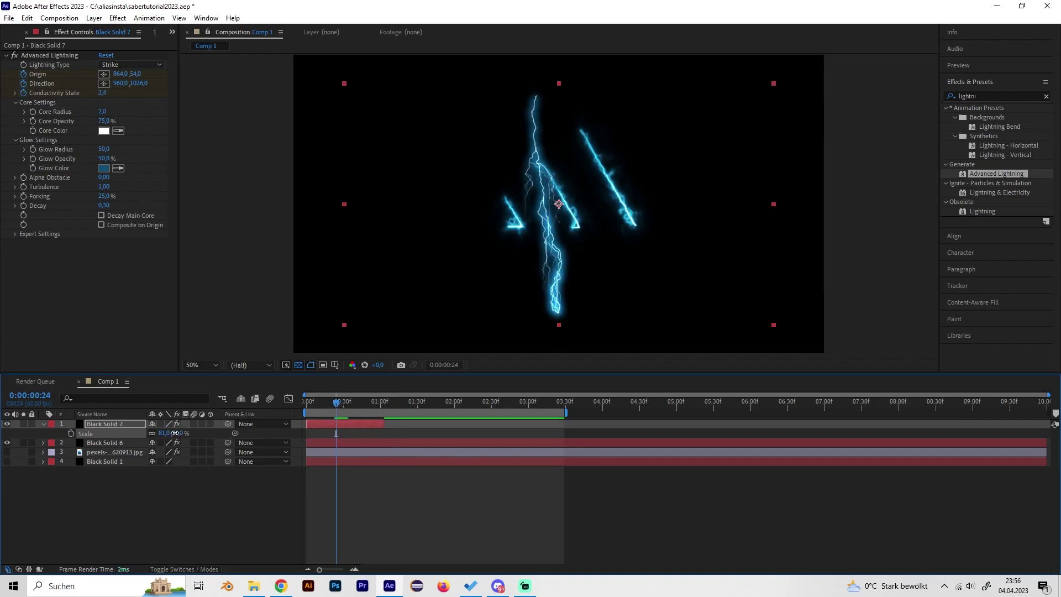
pyautogui.press('Return')
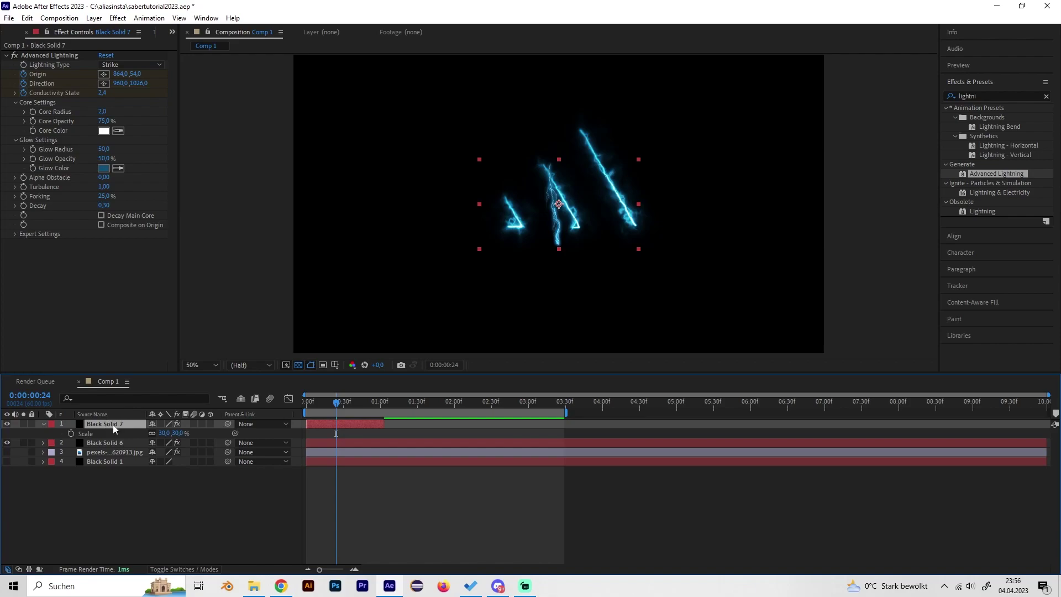
# Make four duplicates of the lightning layer and move the topmost copy to the lower-right corner of the tallest stripe
pyautogui.hotkey('ctrl', 'd')
pyautogui.hotkey('ctrl', 'd')
pyautogui.hotkey('ctrl', 'd')
pyautogui.hotkey('ctrl', 'd')
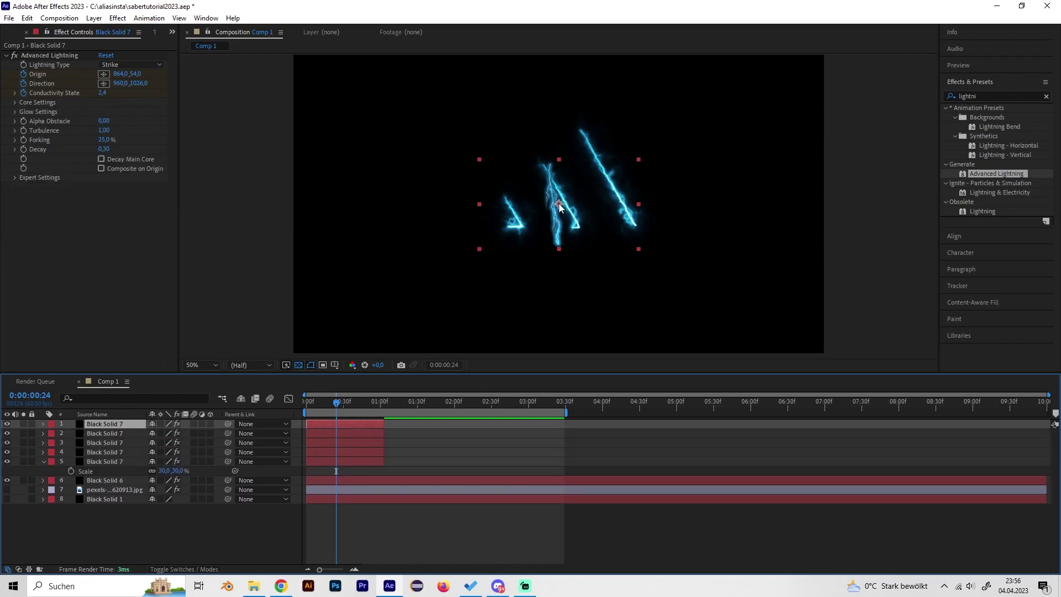
pyautogui.moveTo(559, 206); pyautogui.dragTo(646, 220)
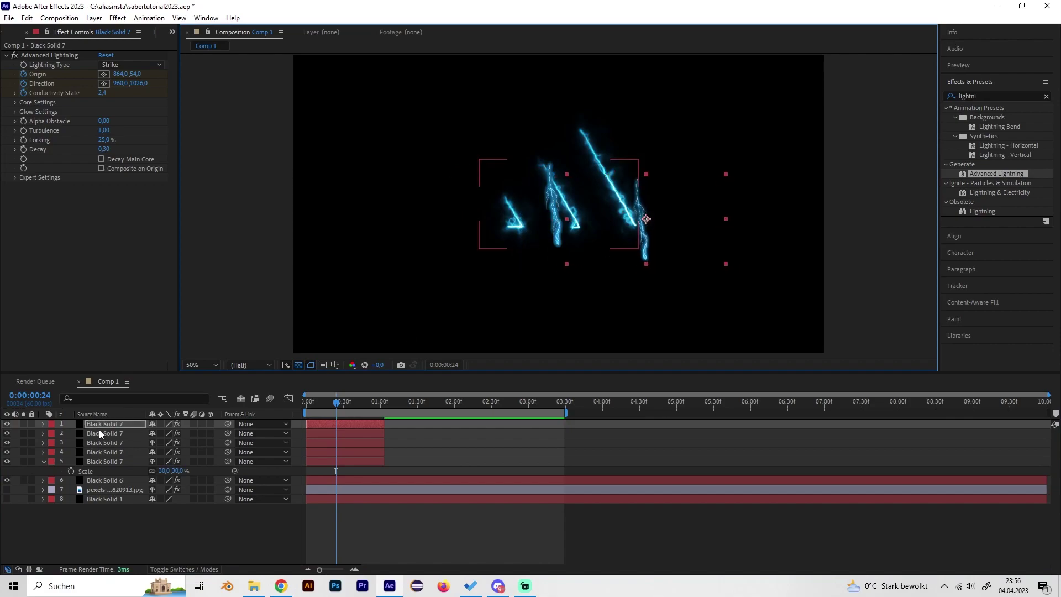
# Scale the topmost lightning copy to 22% and rotate it to 160°, keeping it against the tallest stripe's lower-right corner
pyautogui.write('s')
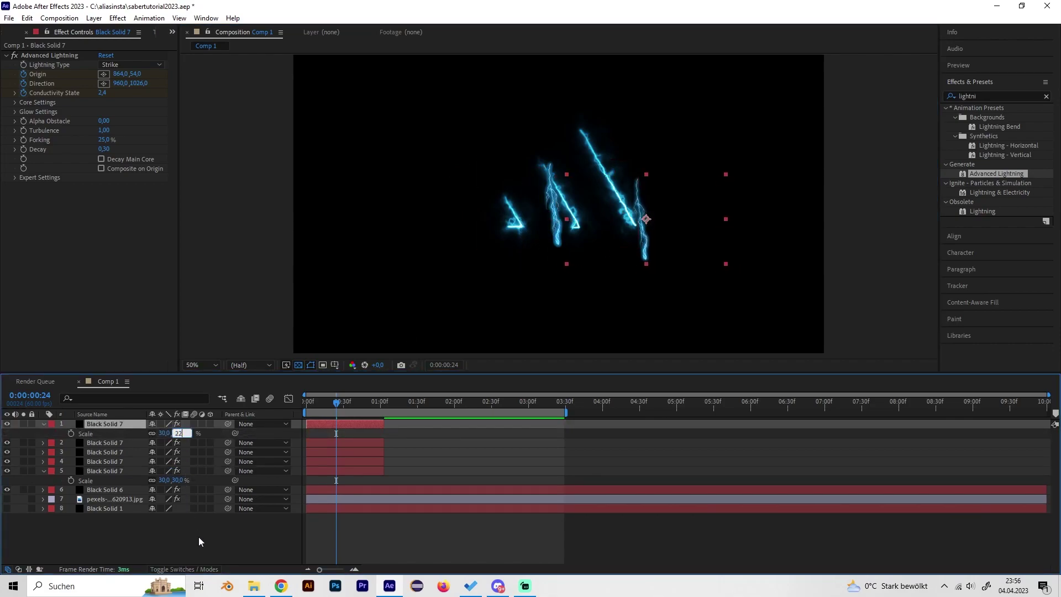
pyautogui.write('22')
pyautogui.press('Return')
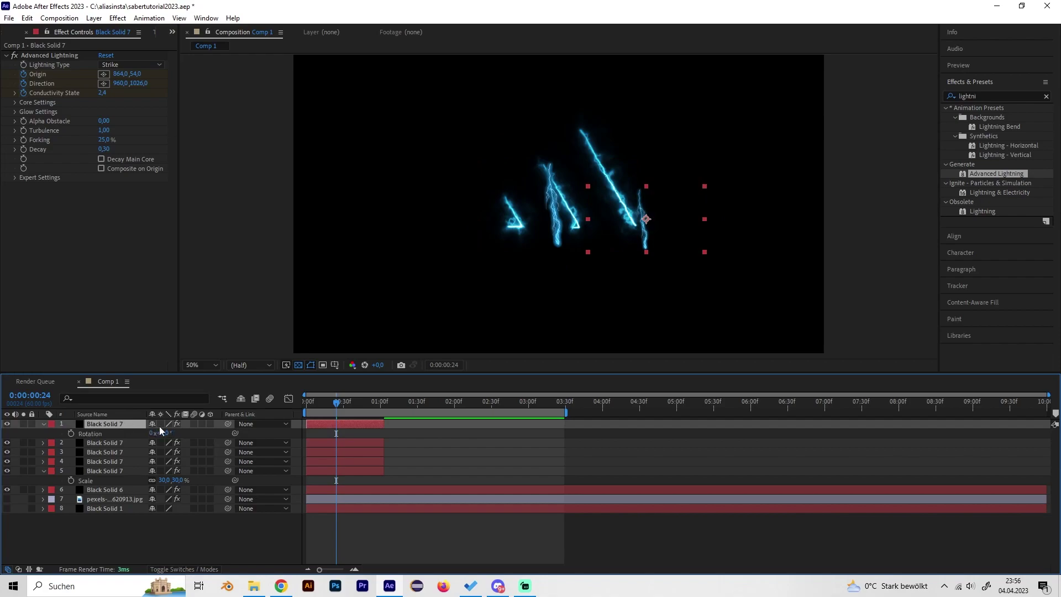
pyautogui.moveTo(170, 433); pyautogui.dragTo(240, 443)
pyautogui.moveTo(649, 224); pyautogui.dragTo(642, 220)
# Scale the second lightning layer to 10% and move it just below the smallest stripe
pyautogui.click(109, 442)
pyautogui.press('s')
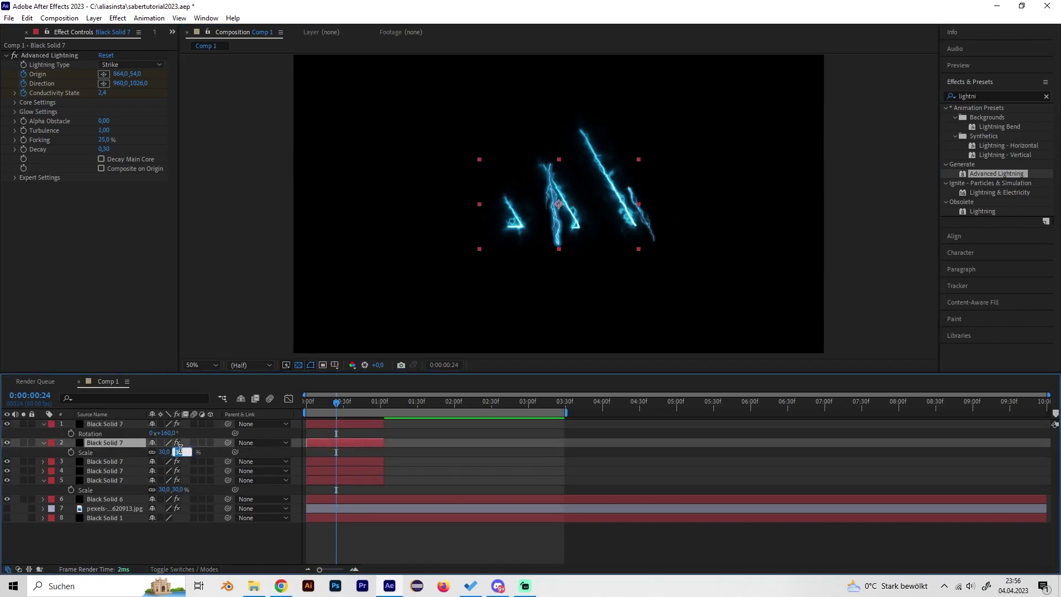
pyautogui.write('10')
pyautogui.press('Return')
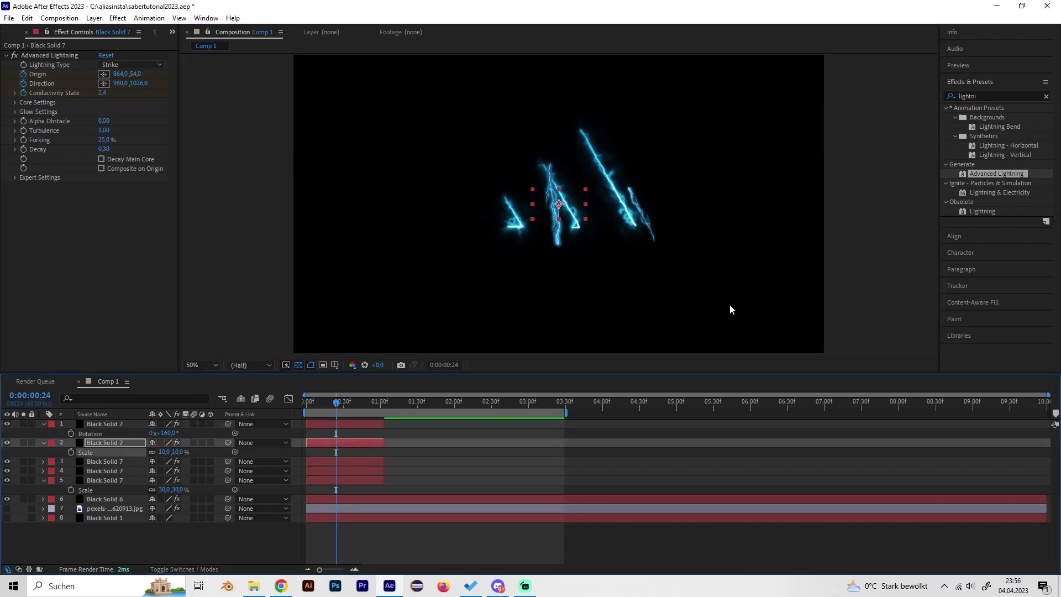
pyautogui.moveTo(560, 206); pyautogui.dragTo(508, 215)
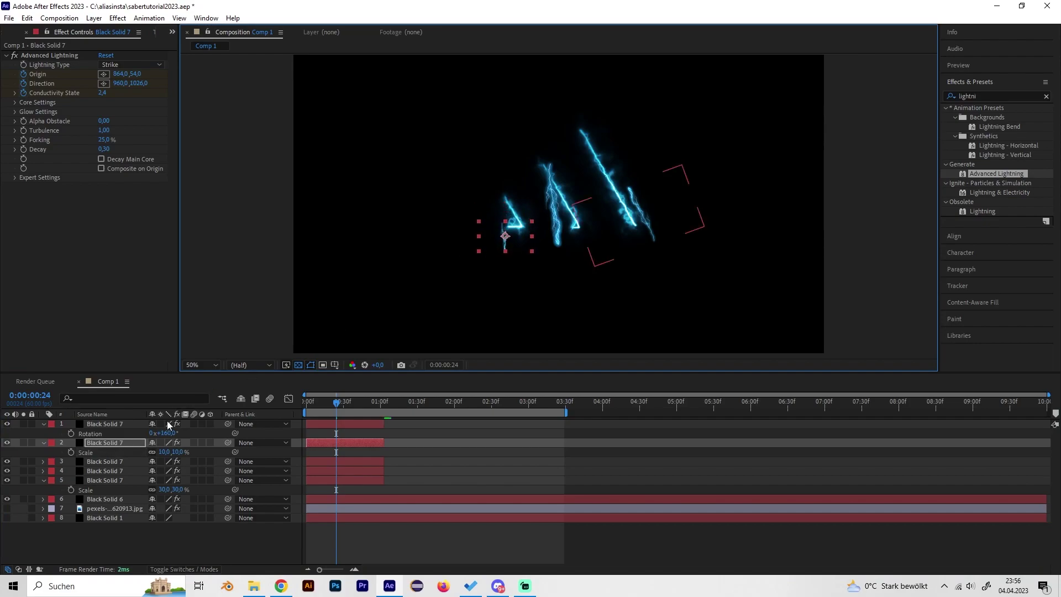
# Rotate the second lightning layer to 92° so it runs along the smallest stripe's bottom edge
pyautogui.click(135, 443)
pyautogui.press('r')
pyautogui.moveTo(166, 454); pyautogui.dragTo(183, 461)
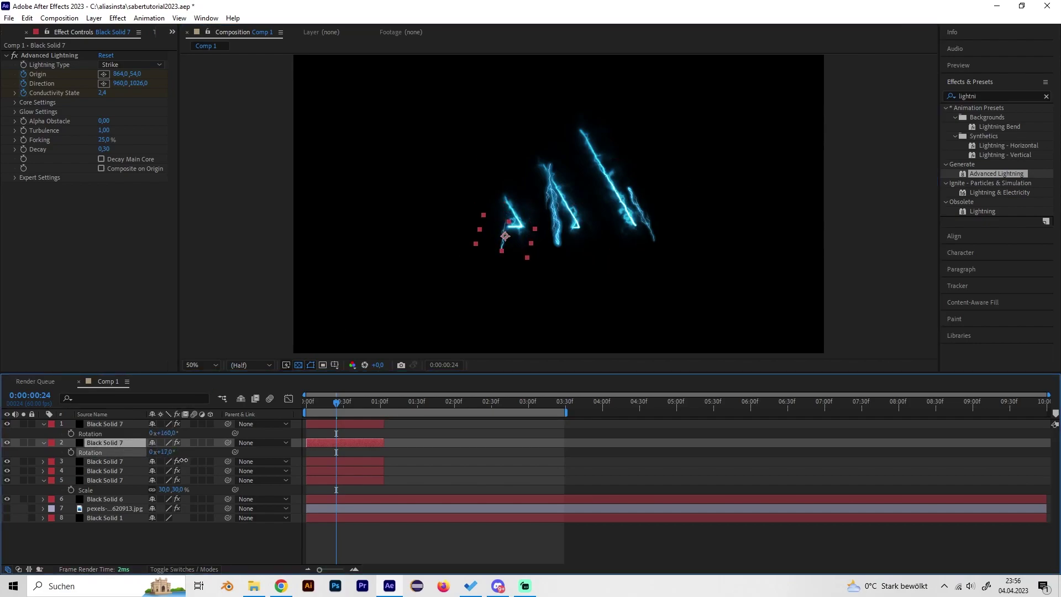
# Preview the strikes, and shift the second lightning layer's start to about 0:00:00:05 and the topmost one's slightly after 0:00:00:00
pyautogui.press('space')
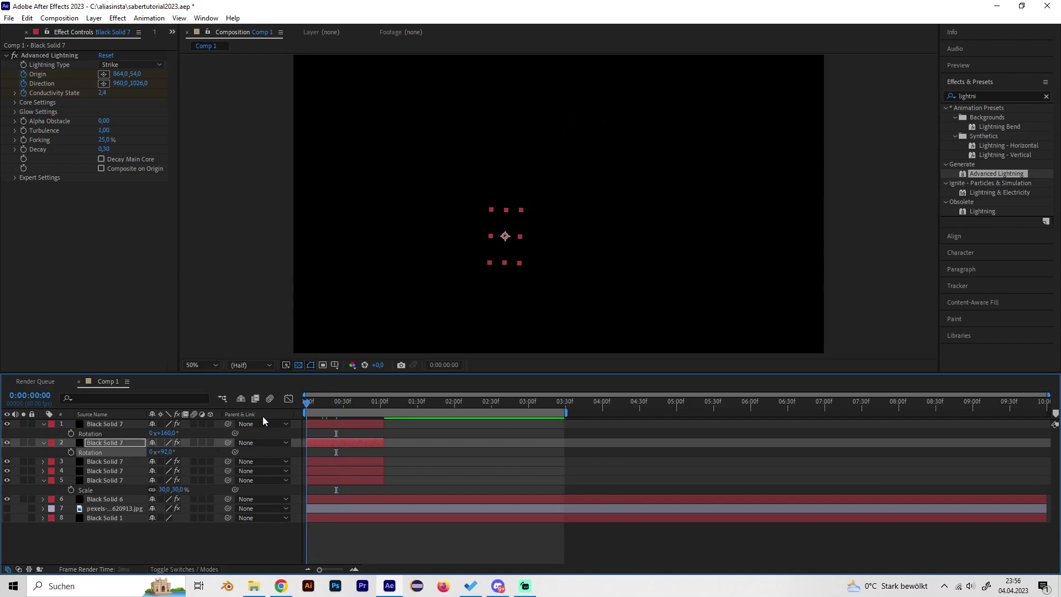
pyautogui.press('space')
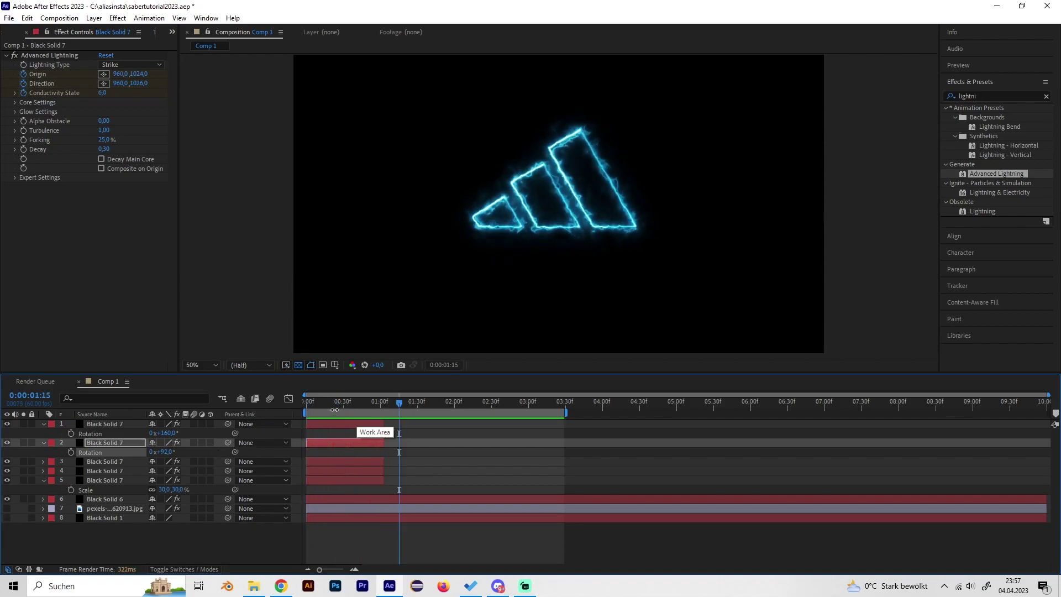
pyautogui.moveTo(357, 405); pyautogui.dragTo(312, 408)
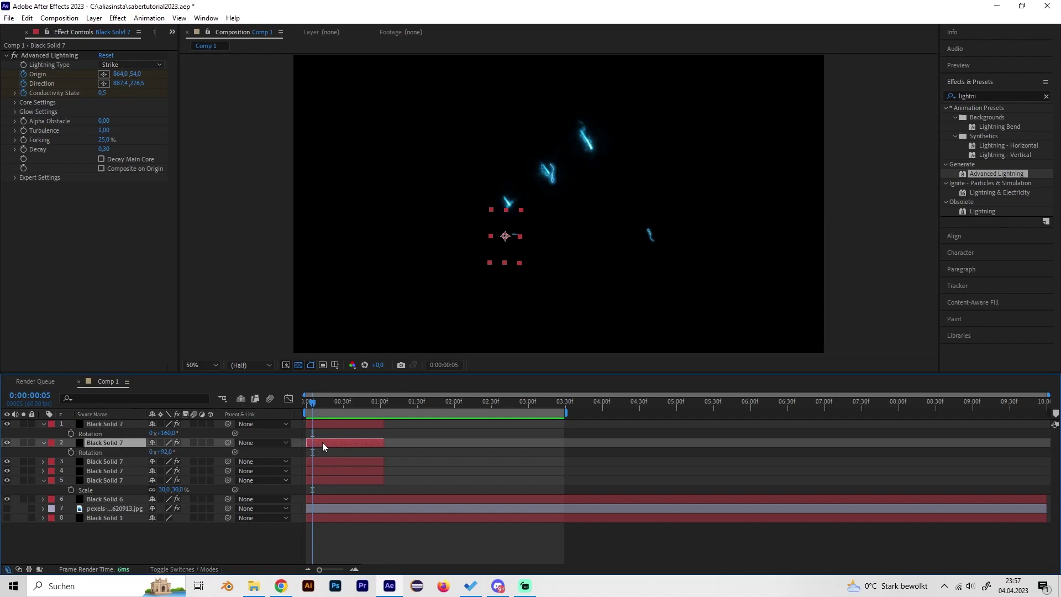
pyautogui.moveTo(322, 443); pyautogui.dragTo(328, 429)
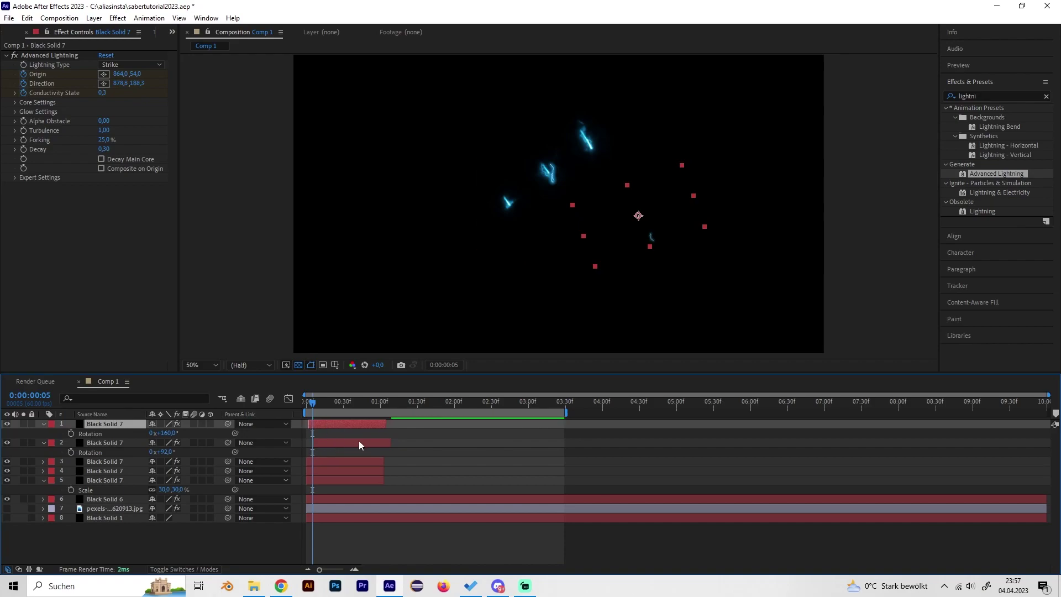
# Scale the third lightning layer to 20% at 0:00:00:28 and move it up to the top of the middle stripe
pyautogui.click(137, 461)
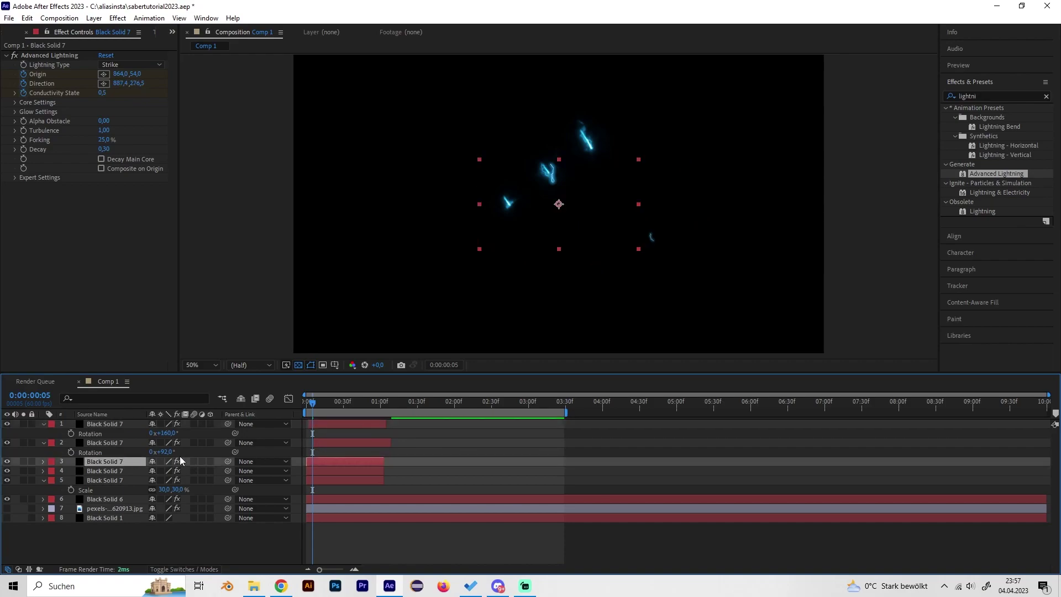
pyautogui.moveTo(331, 400); pyautogui.dragTo(341, 401)
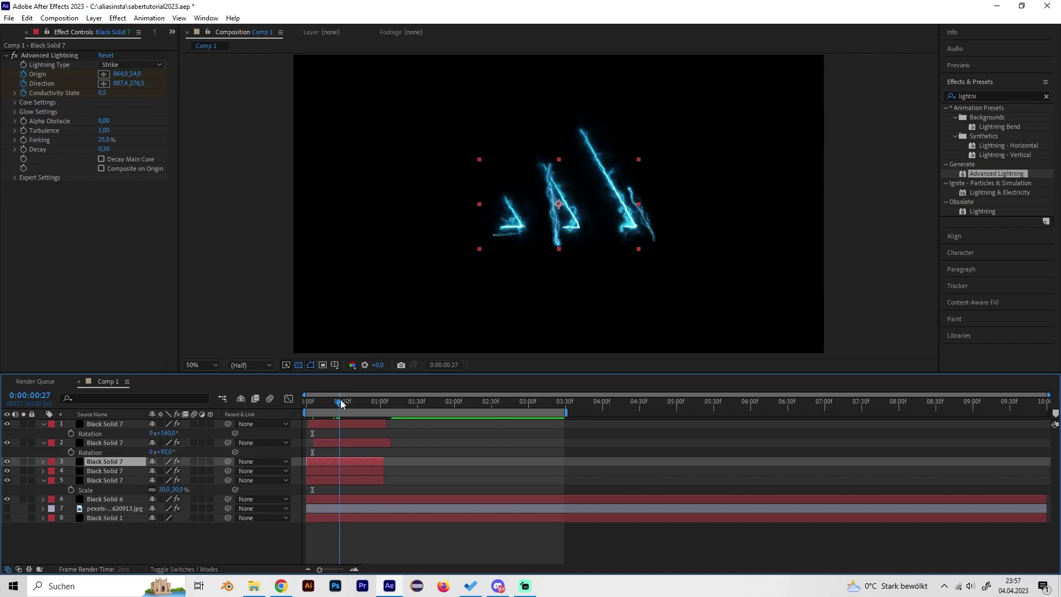
pyautogui.write('s')
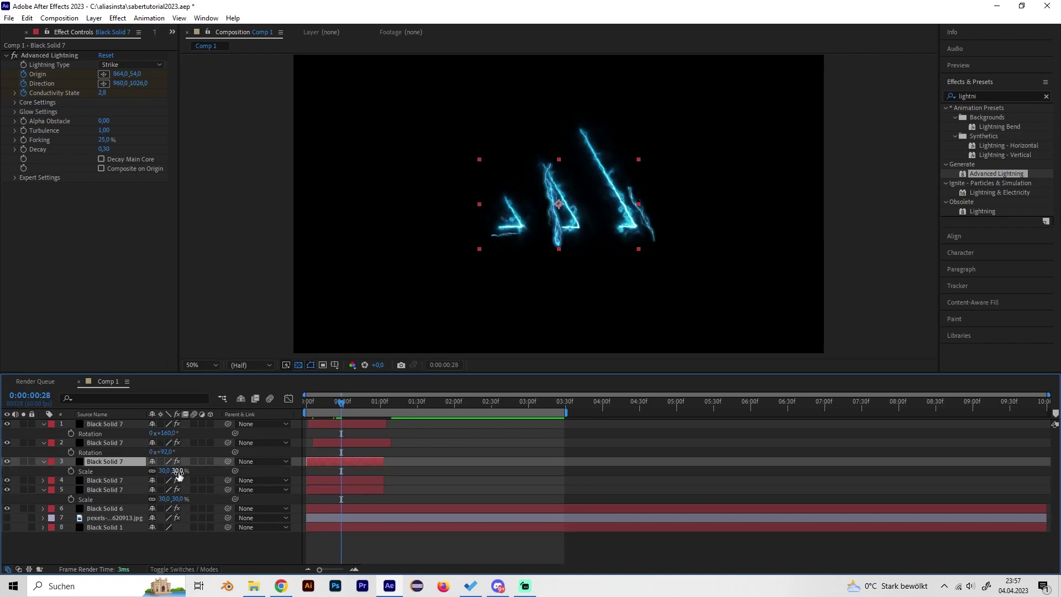
pyautogui.write('20')
pyautogui.press('Return')
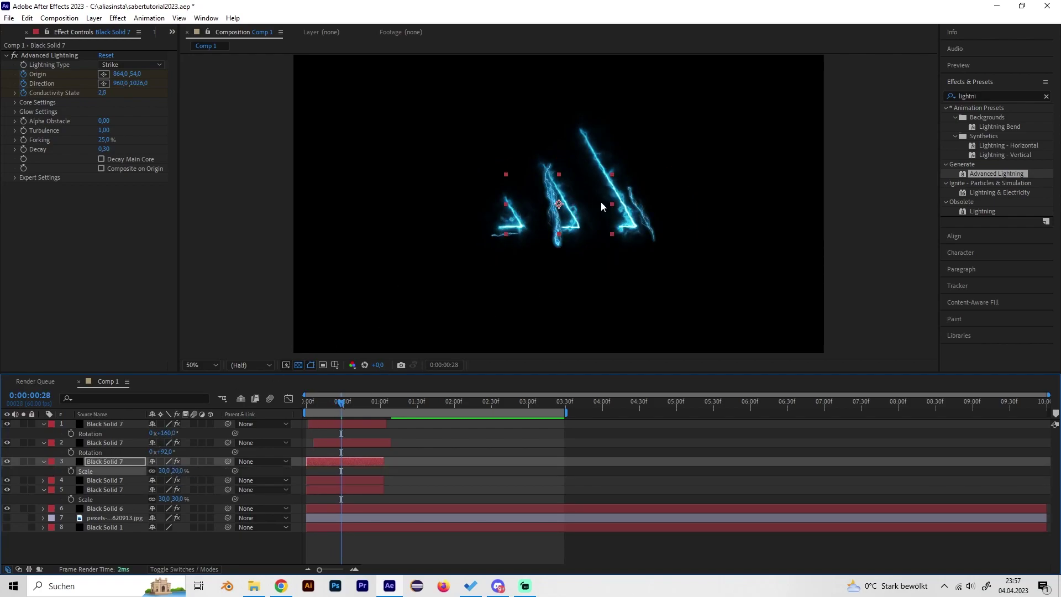
pyautogui.moveTo(562, 205); pyautogui.dragTo(567, 179)
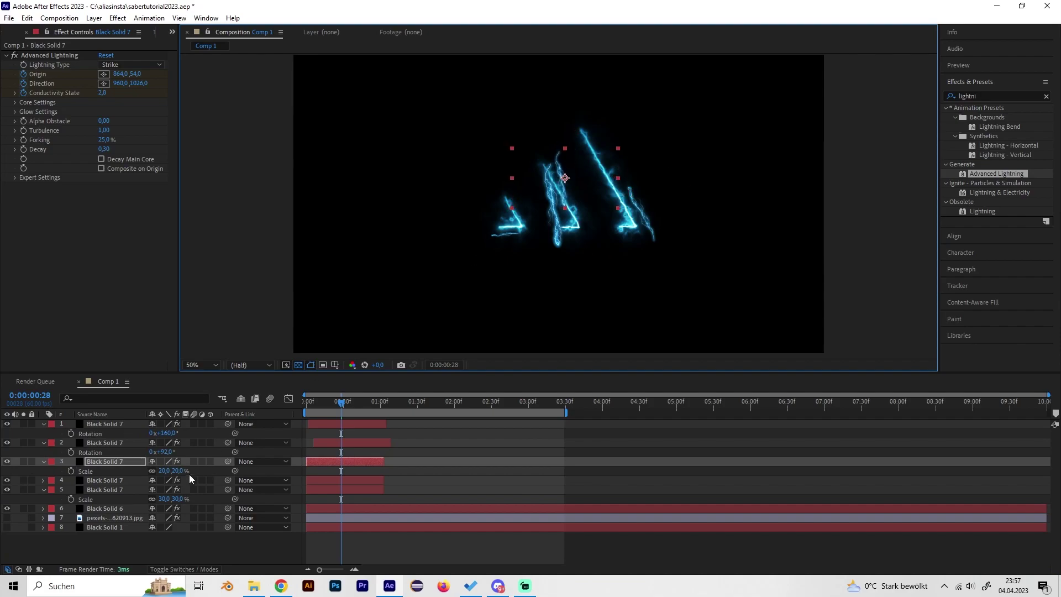
# Rotate the third lightning layer to 156° and shift it onto the middle stripe's slanted edge
pyautogui.press('r')
pyautogui.moveTo(166, 471); pyautogui.dragTo(256, 471)
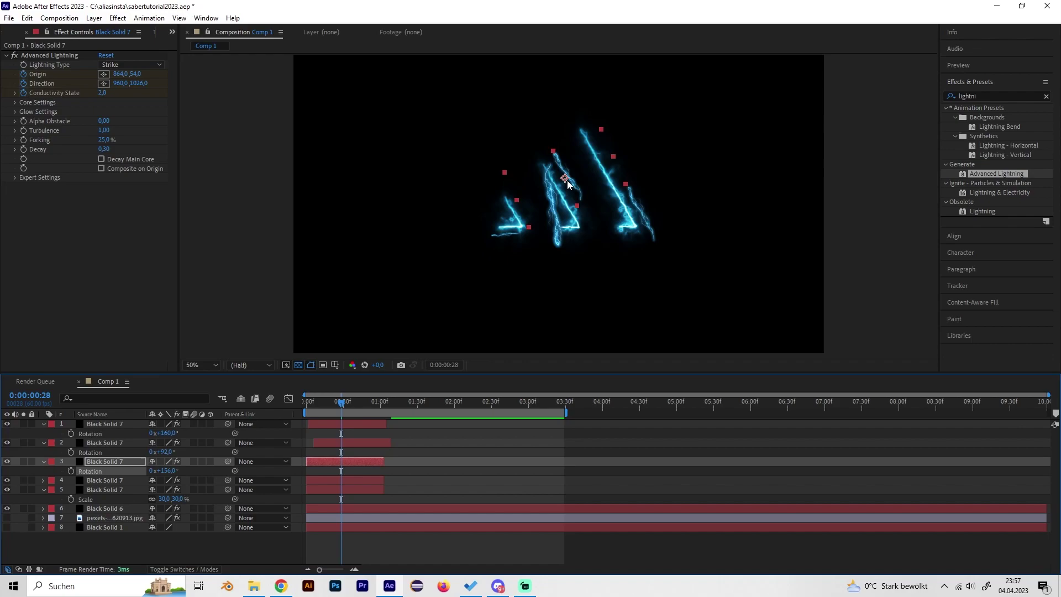
pyautogui.moveTo(567, 180); pyautogui.dragTo(556, 175)
# Move the fourth lightning layer onto the smallest stripe and rotate it to 296°
pyautogui.click(133, 480)
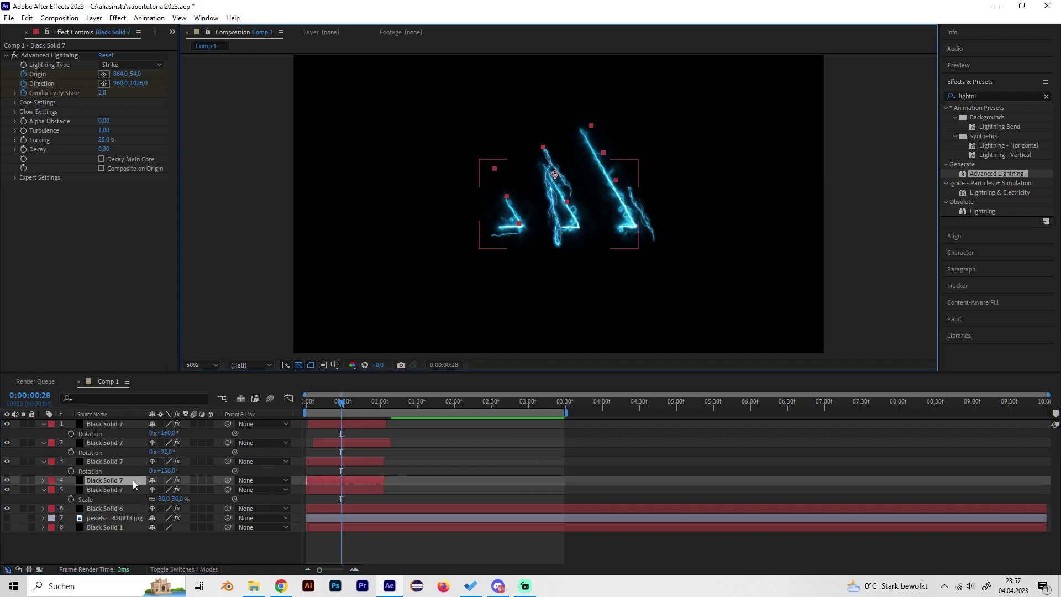
pyautogui.press('s')
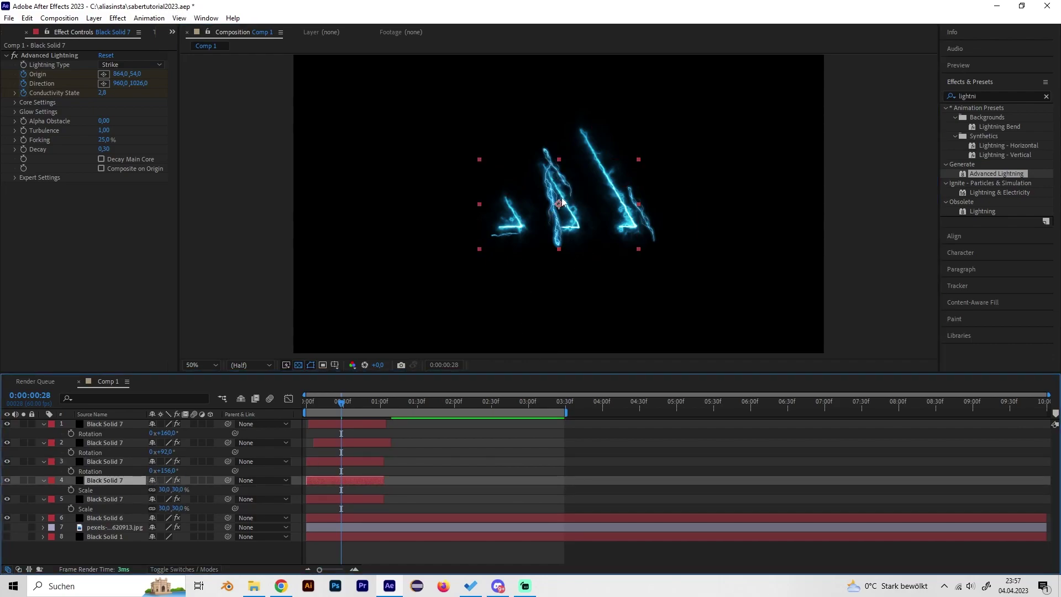
pyautogui.press('r')
pyautogui.moveTo(166, 489); pyautogui.dragTo(275, 464)
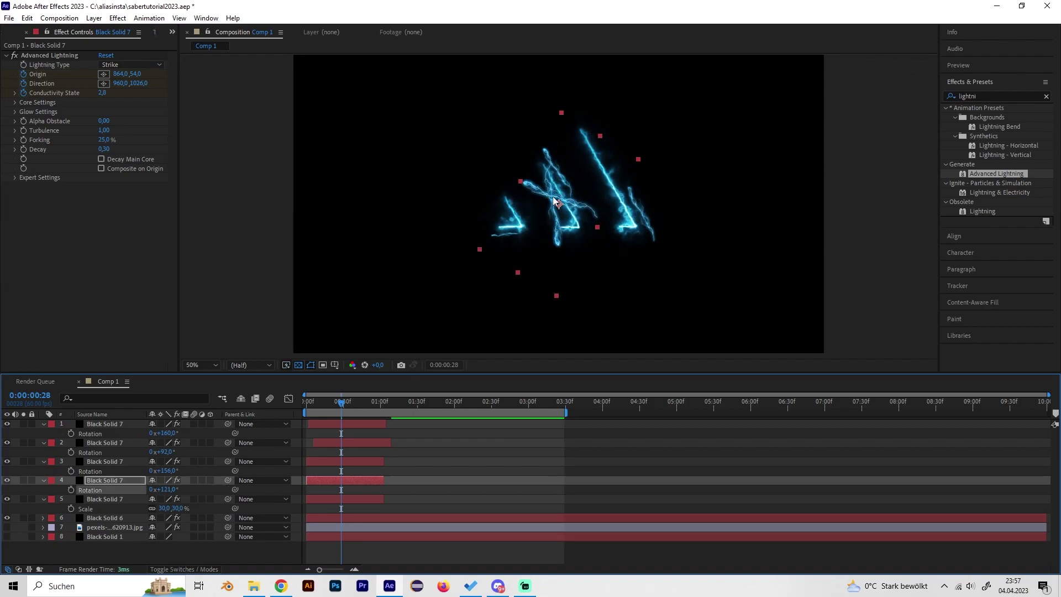
pyautogui.moveTo(554, 199); pyautogui.dragTo(514, 204)
pyautogui.moveTo(169, 491); pyautogui.dragTo(311, 438)
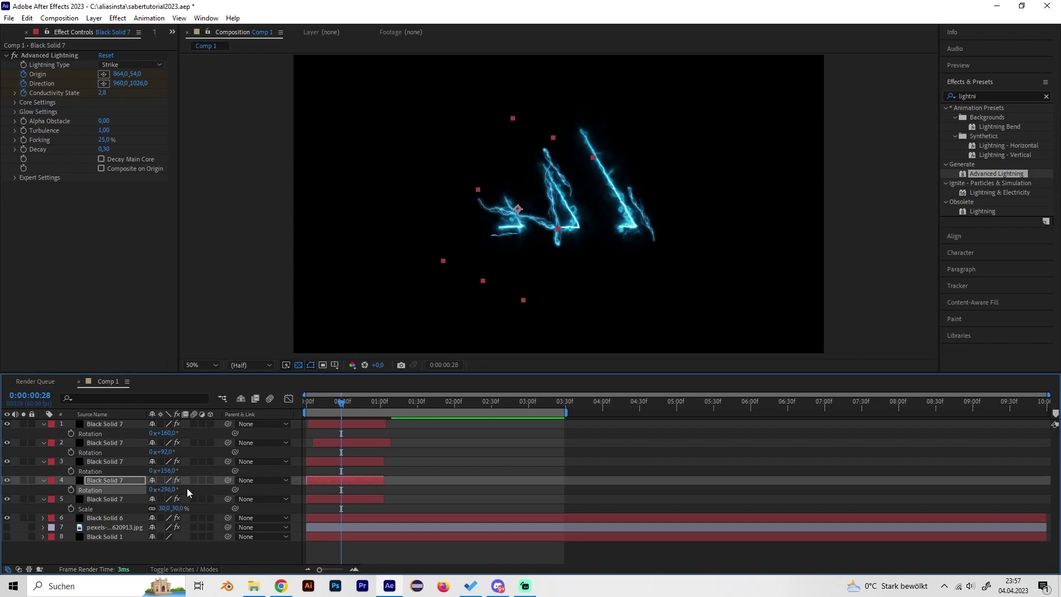
# Scale the fourth lightning layer to 15%, and shift the fourth and fifth layers later in time, checking playback
pyautogui.click(134, 481)
pyautogui.press('s')
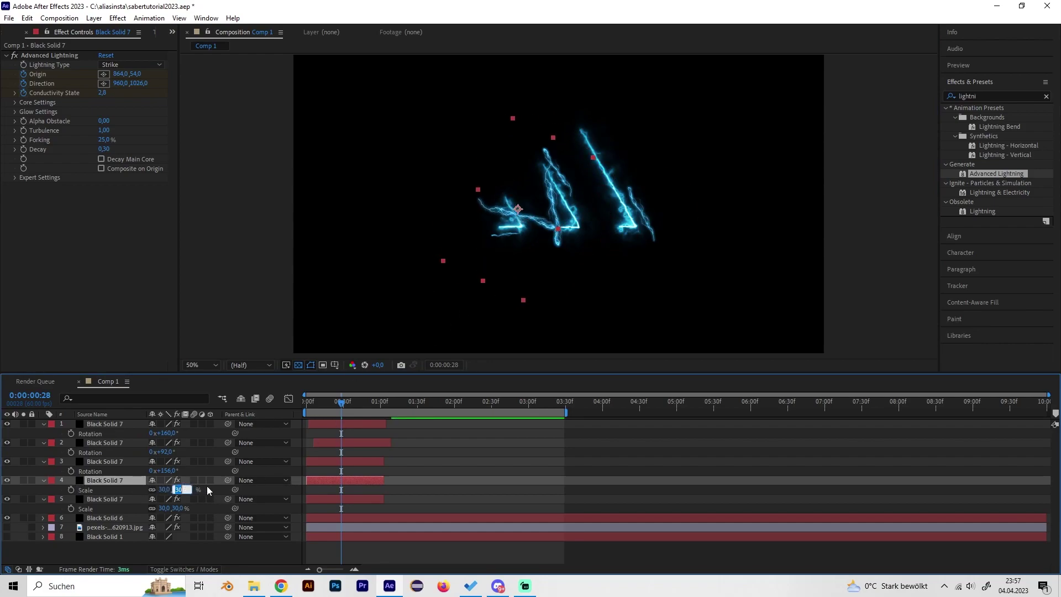
pyautogui.write('15')
pyautogui.press('Return')
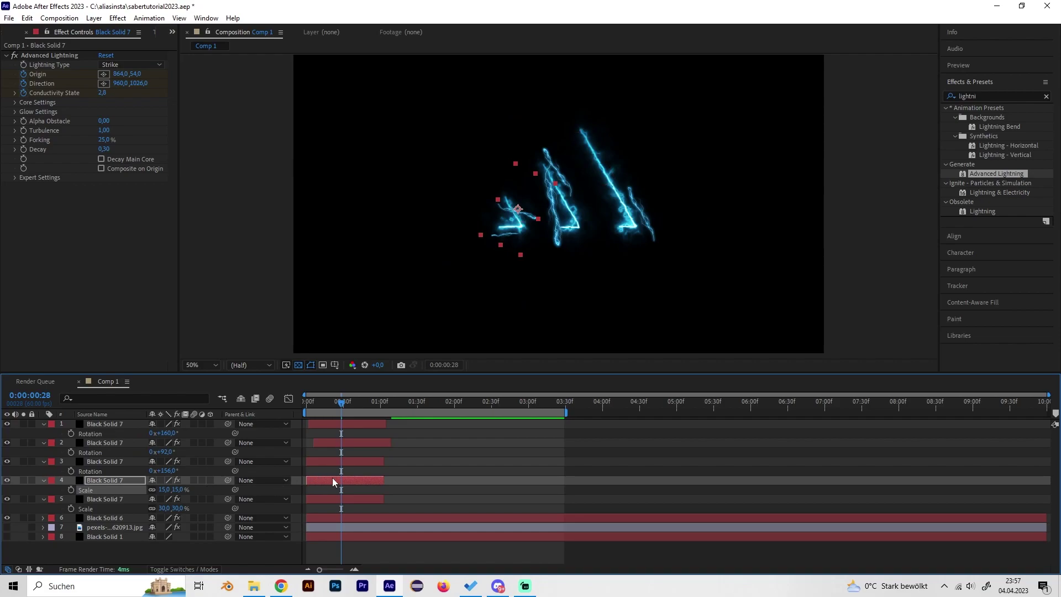
pyautogui.moveTo(333, 481); pyautogui.dragTo(347, 501)
pyautogui.moveTo(332, 407); pyautogui.dragTo(277, 413)
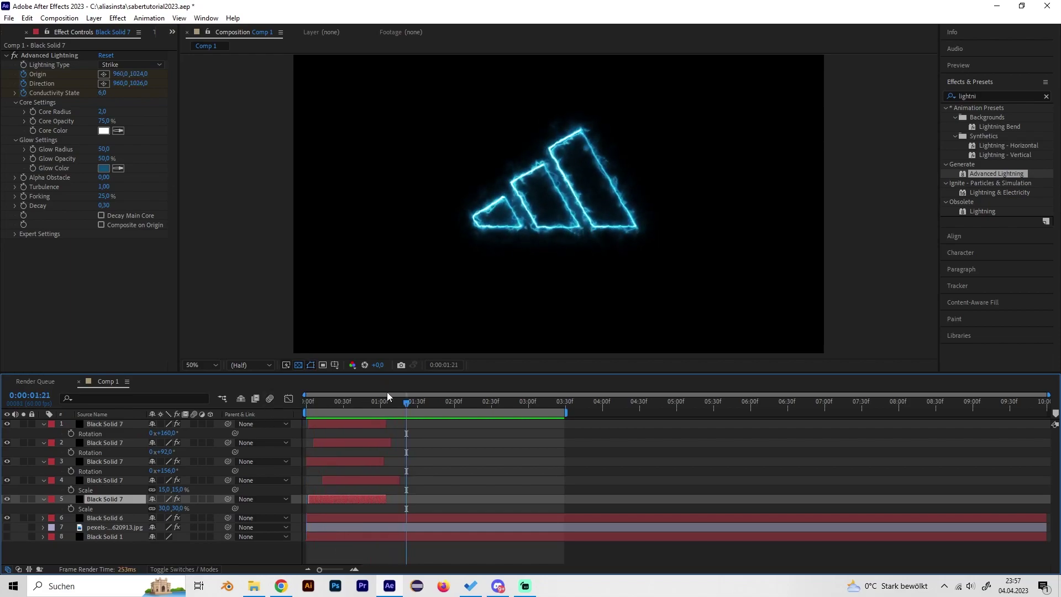
# Move the fifth lightning layer to the left edge of the middle stripe at 0:00:00:34 and scale it to 9%
pyautogui.moveTo(387, 393); pyautogui.dragTo(348, 403)
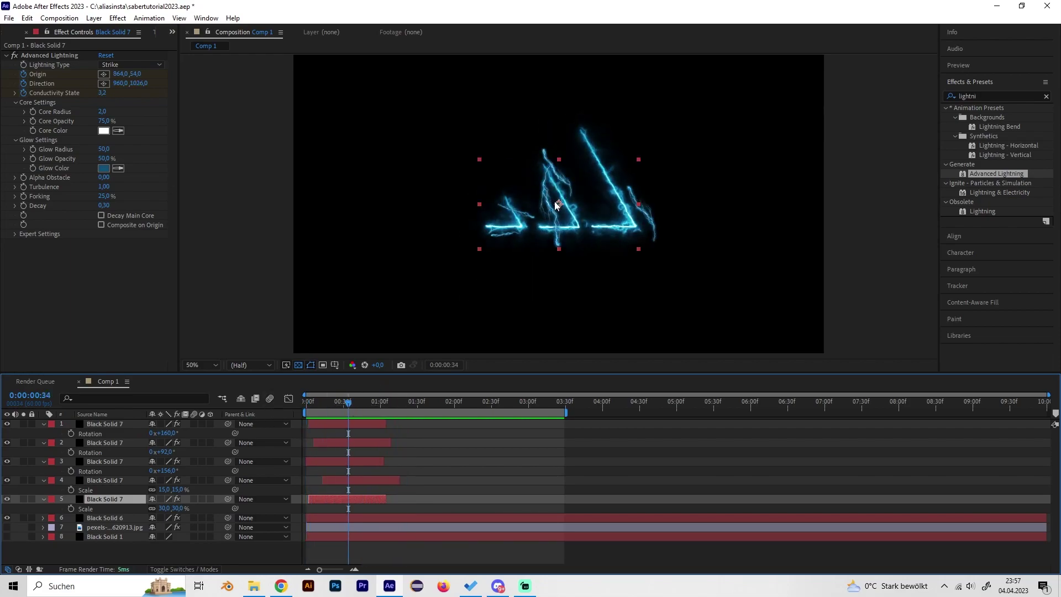
pyautogui.moveTo(557, 205); pyautogui.dragTo(542, 205)
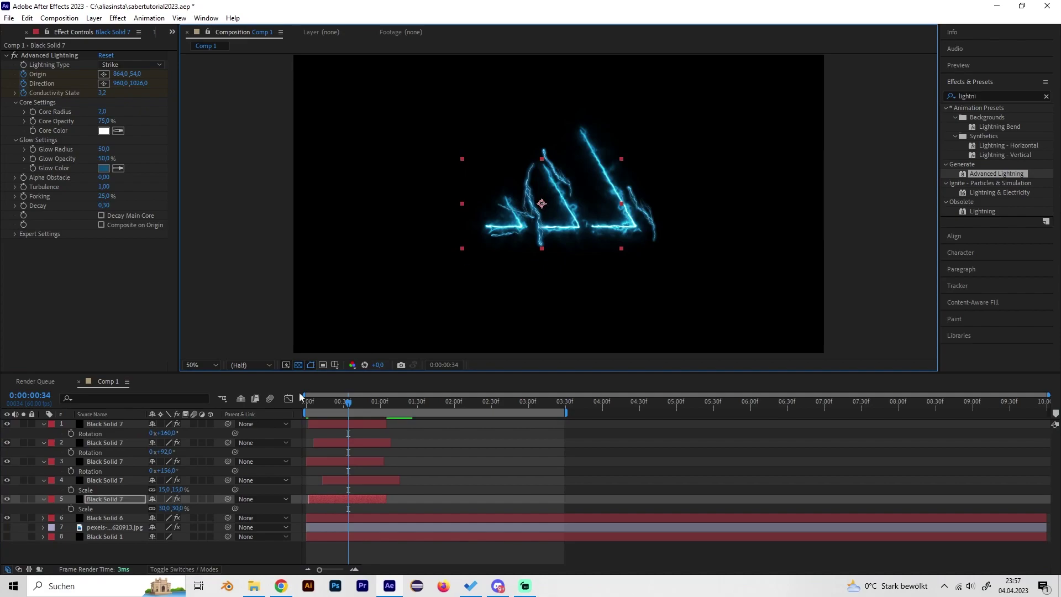
pyautogui.click(139, 500)
pyautogui.press('s')
pyautogui.press('s')
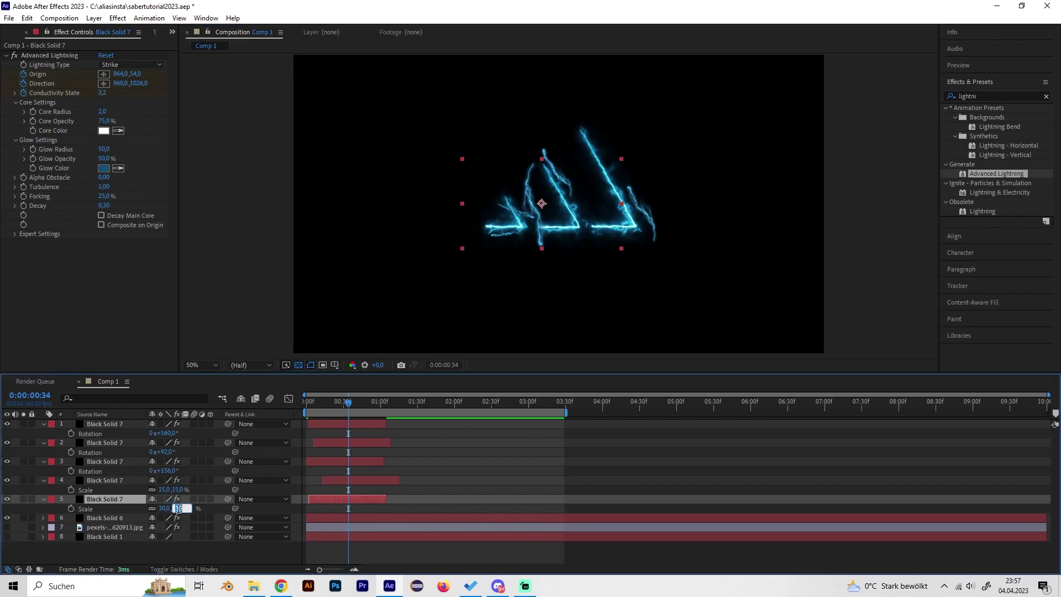
pyautogui.press('Return')
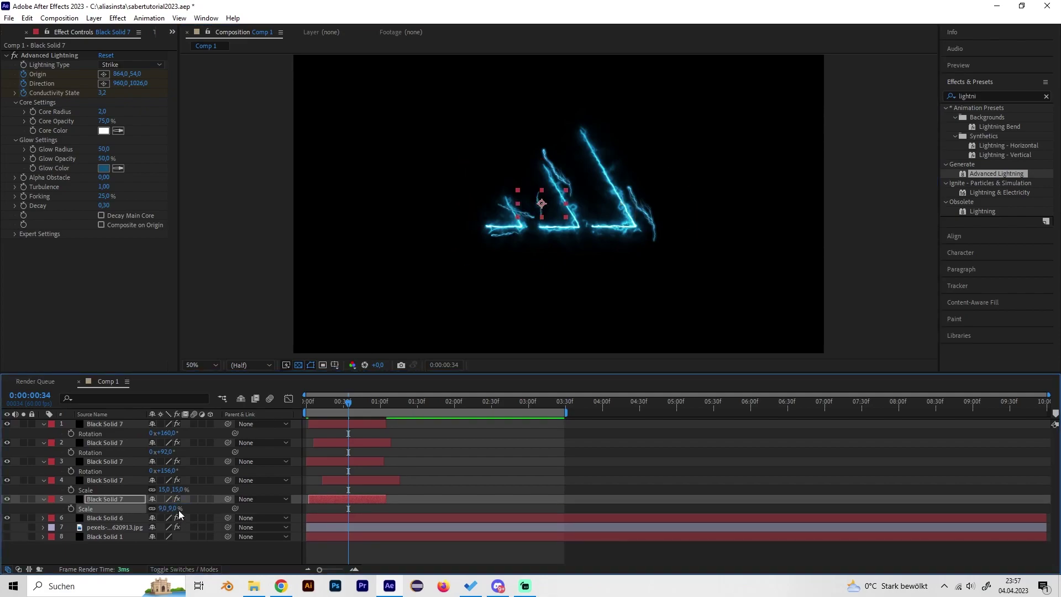
# Nudge the fifth lightning slightly up and left between the small and middle stripes, and preview from the start
pyautogui.click(548, 219)
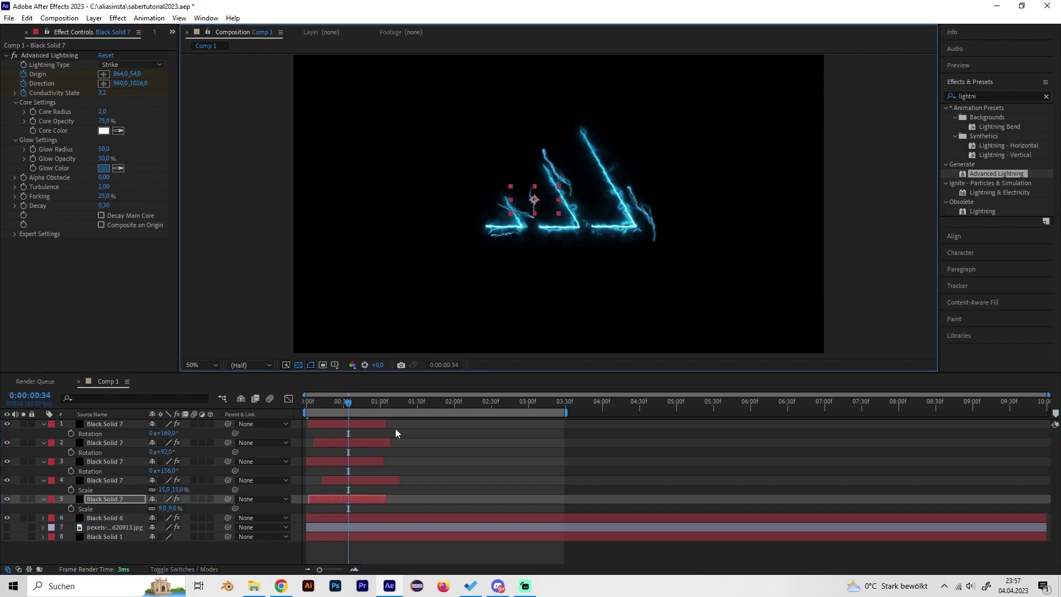
pyautogui.moveTo(348, 406); pyautogui.dragTo(290, 418)
pyautogui.press('space')
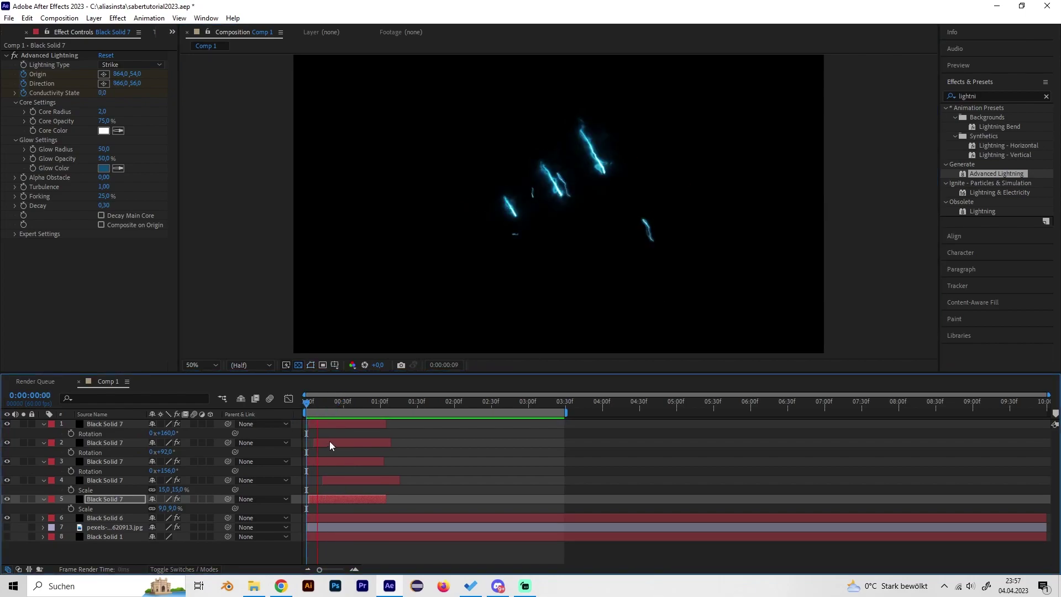